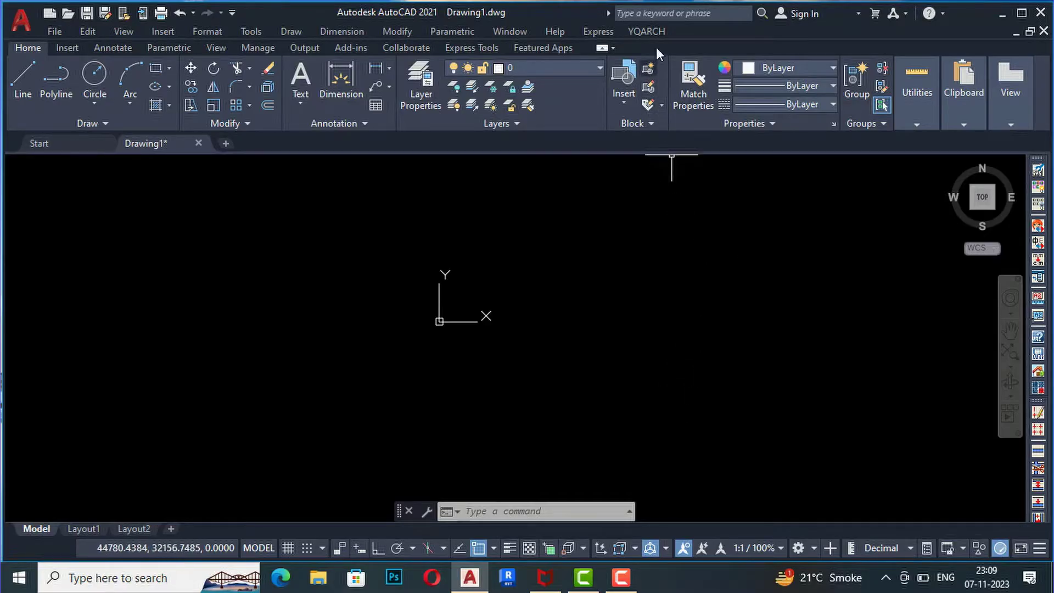
Start the Escalator P/E tool from the YQArch building components index and accept the preset drawing scale
click(654, 32)
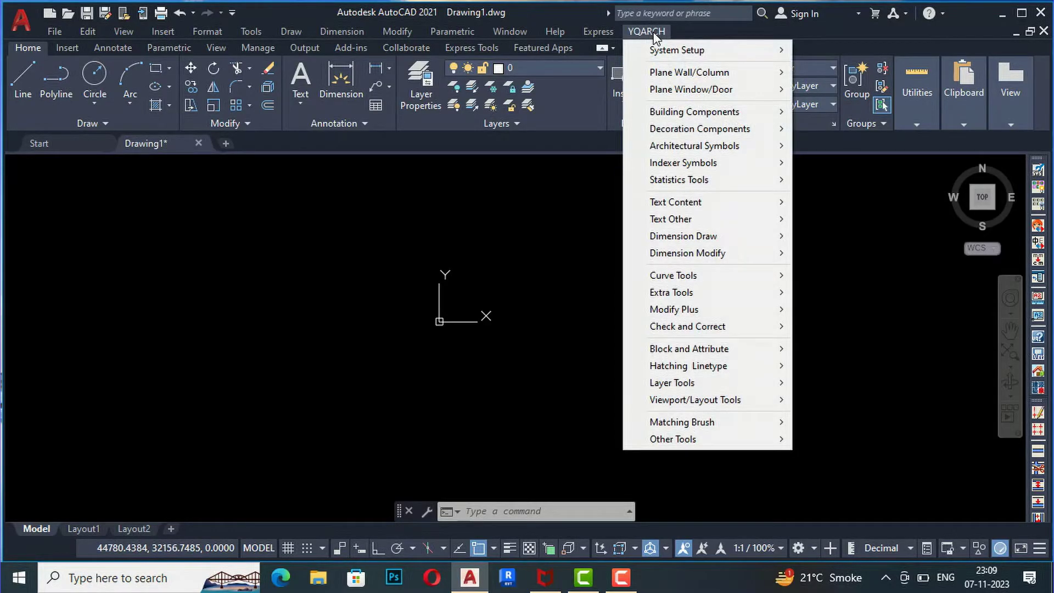
mouse_move(661, 115)
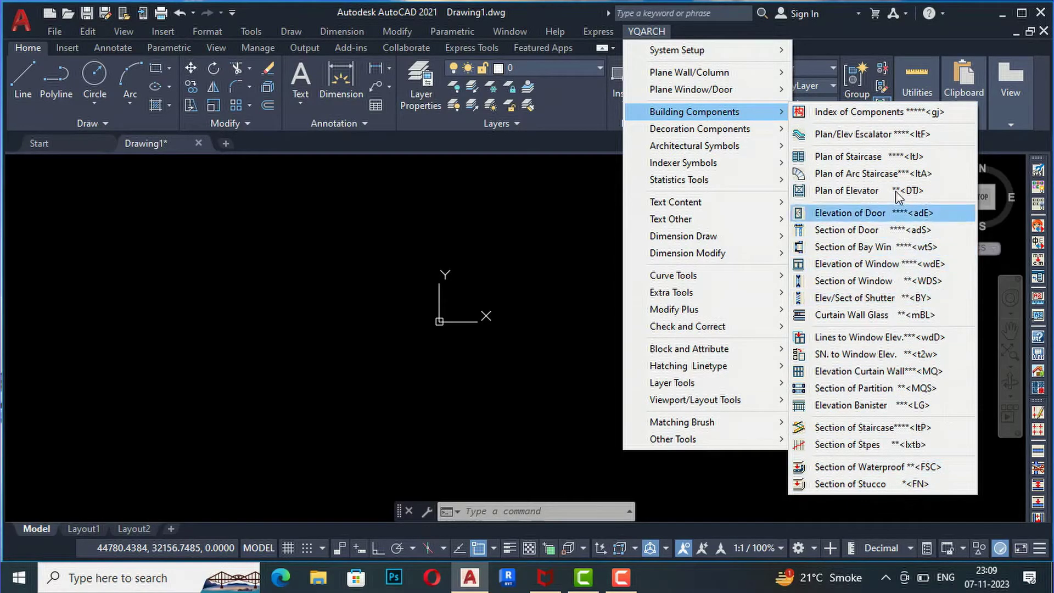
mouse_move(729, 117)
click(852, 113)
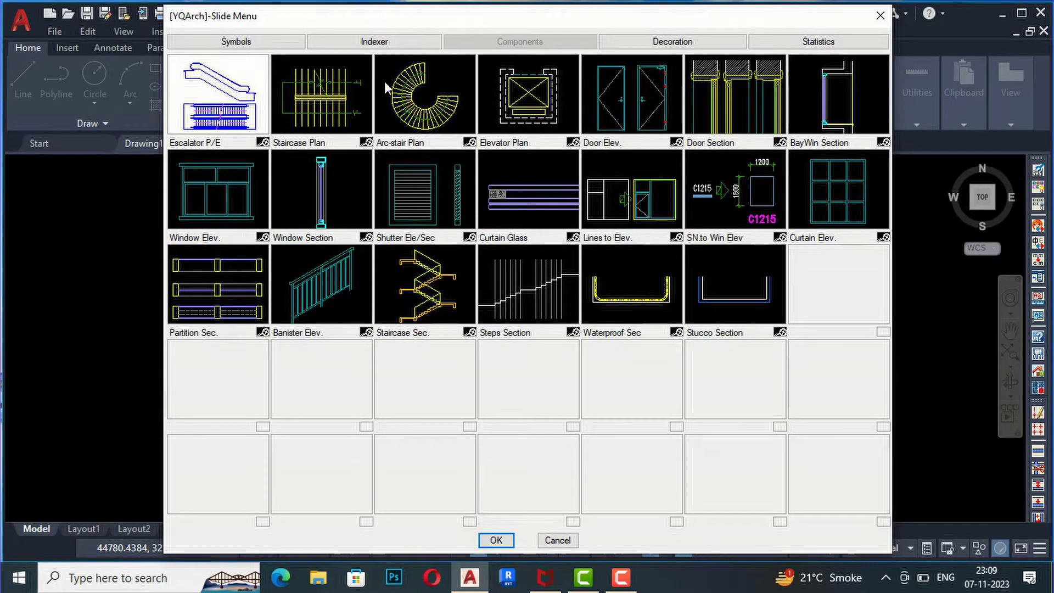
double_click(219, 122)
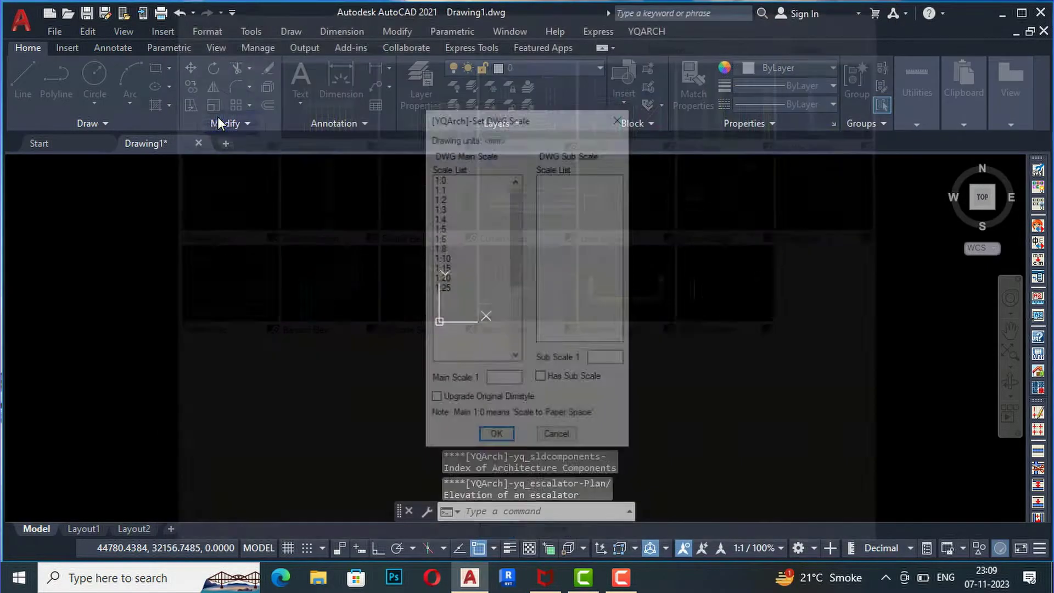
click(497, 438)
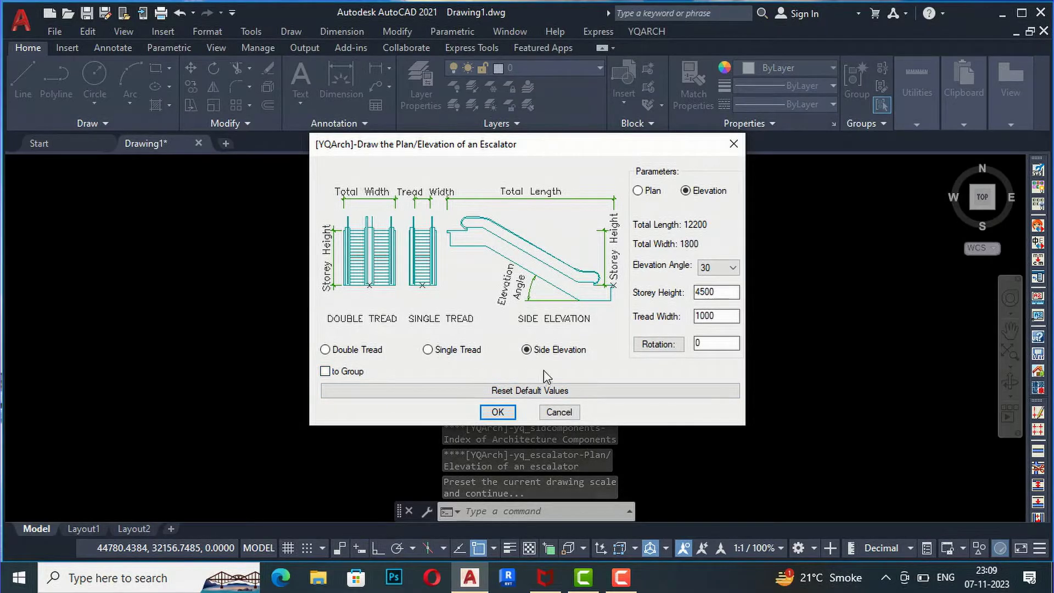
Insert a double-tread escalator in elevation with a 30° angle, 4500 storey height and 1000 tread width
click(639, 191)
click(686, 191)
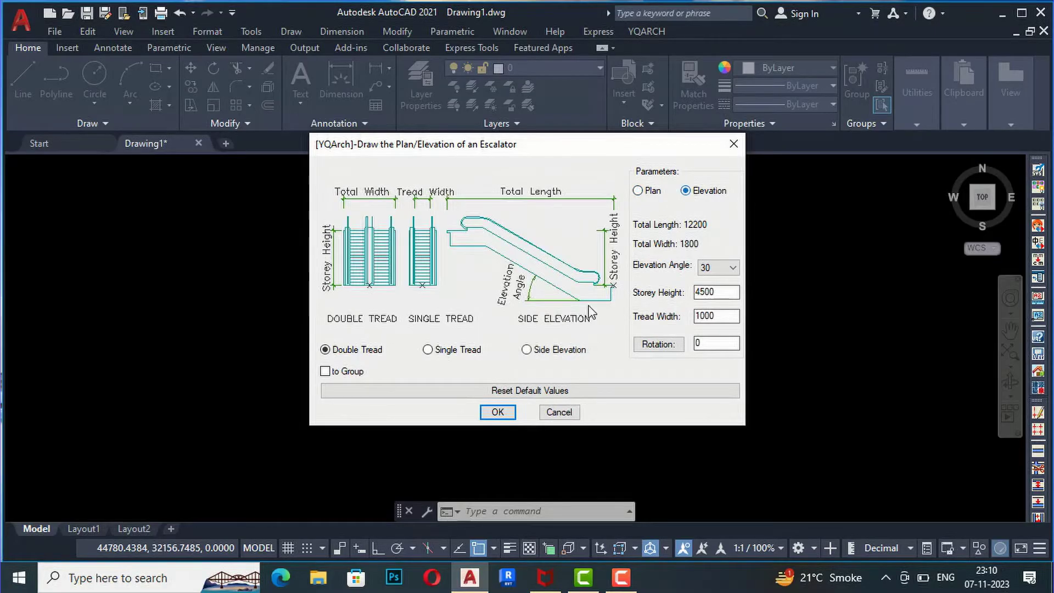
click(498, 413)
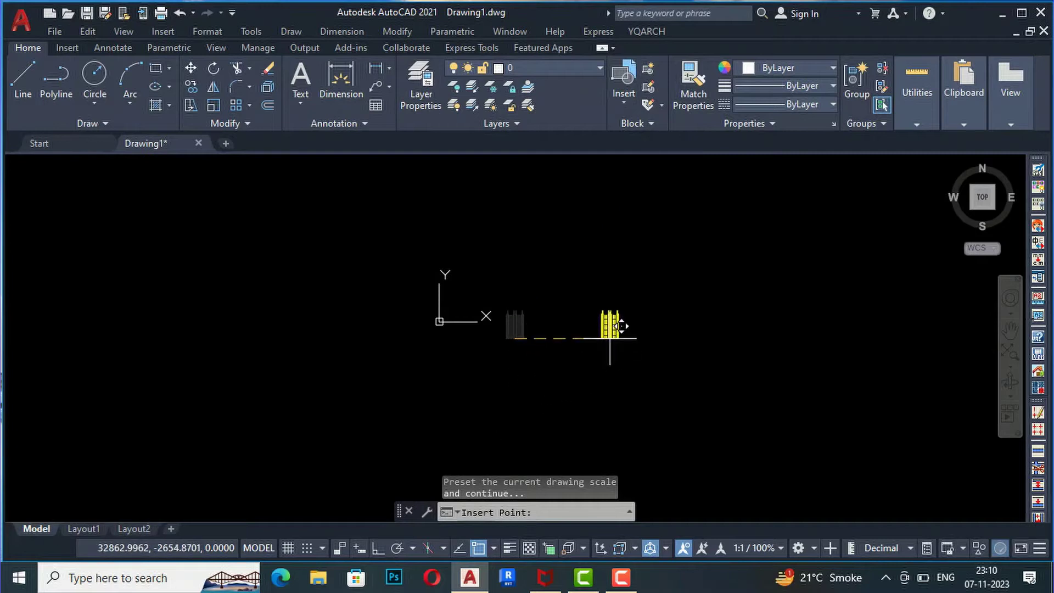
scroll(621, 326, up, 6)
click(407, 348)
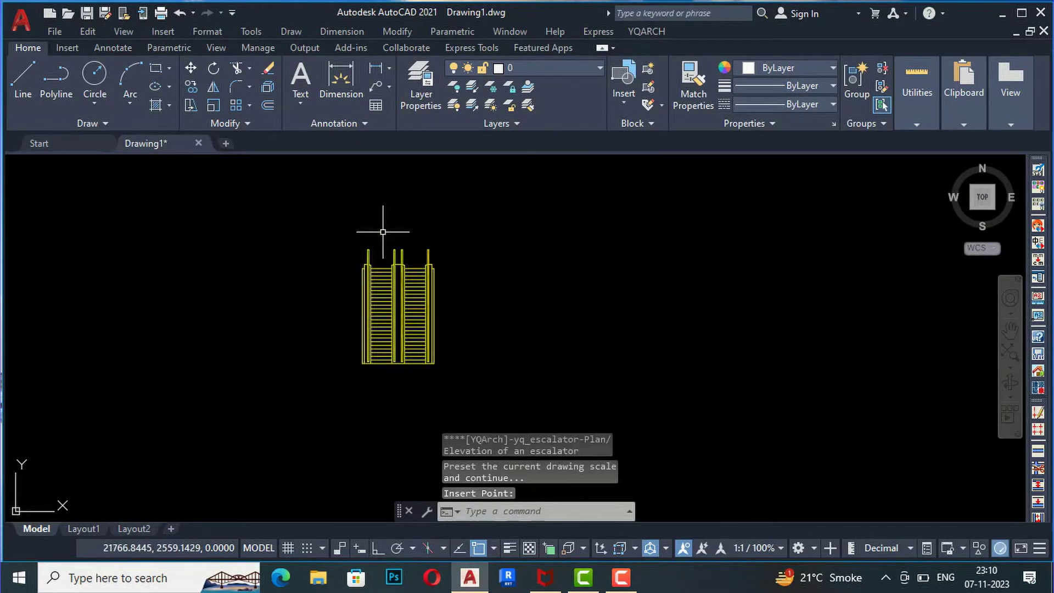
Delete the whole double-tread escalator elevation from the drawing
click(470, 354)
click(300, 225)
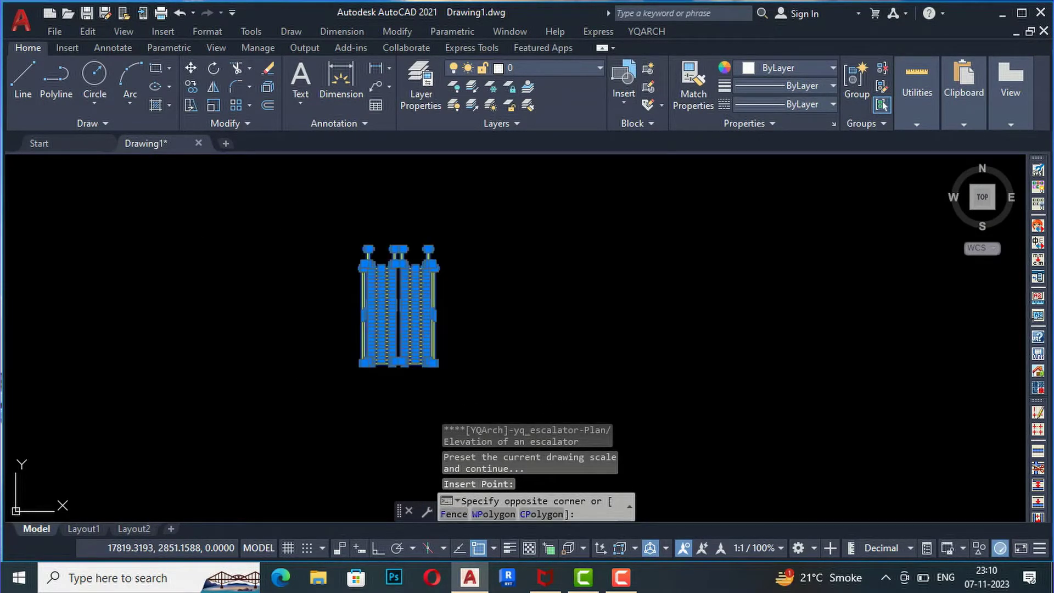
key(Delete)
Insert a single-tread escalator in plan with a 30° elevation angle, 4500 storey height and 1000 tread width
click(645, 33)
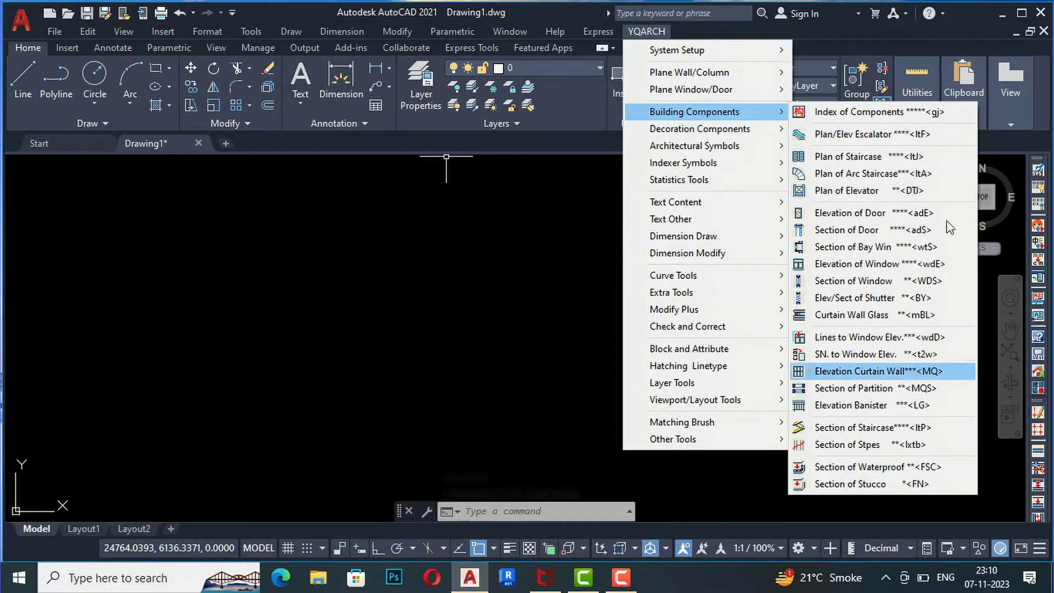
click(848, 135)
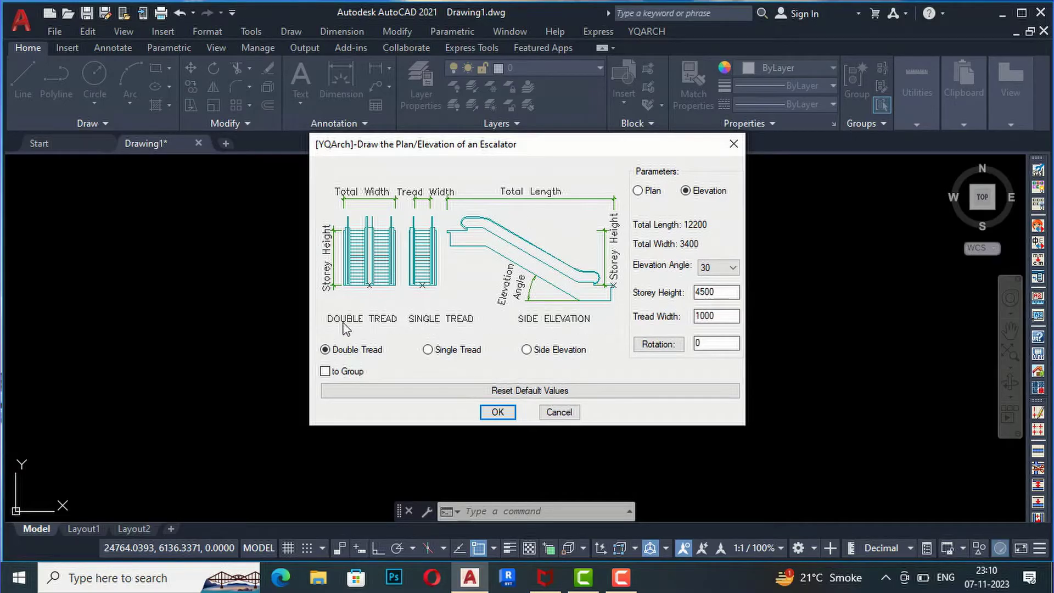
click(430, 350)
click(638, 191)
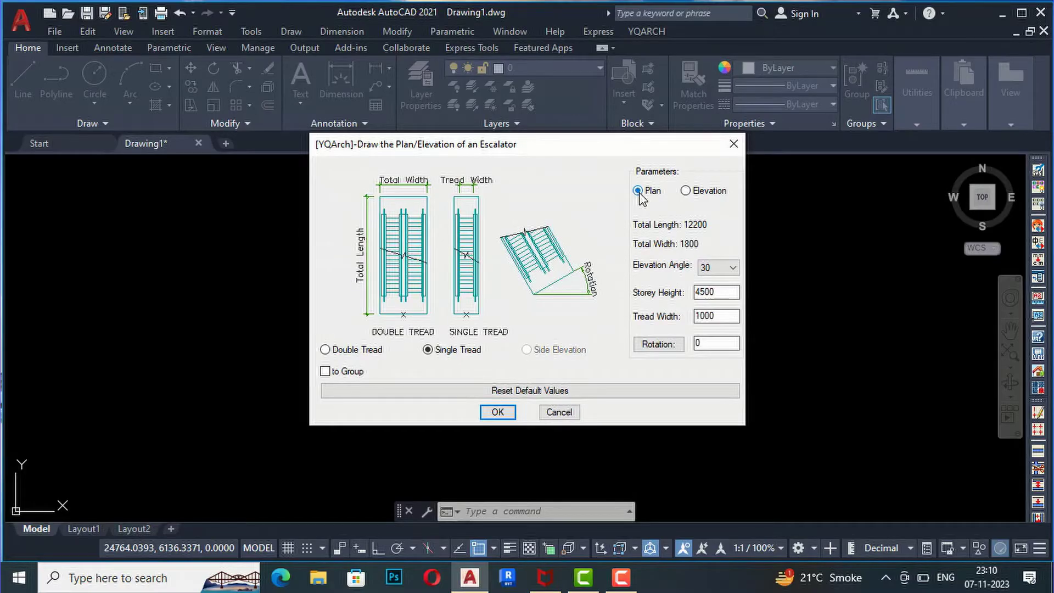
click(728, 269)
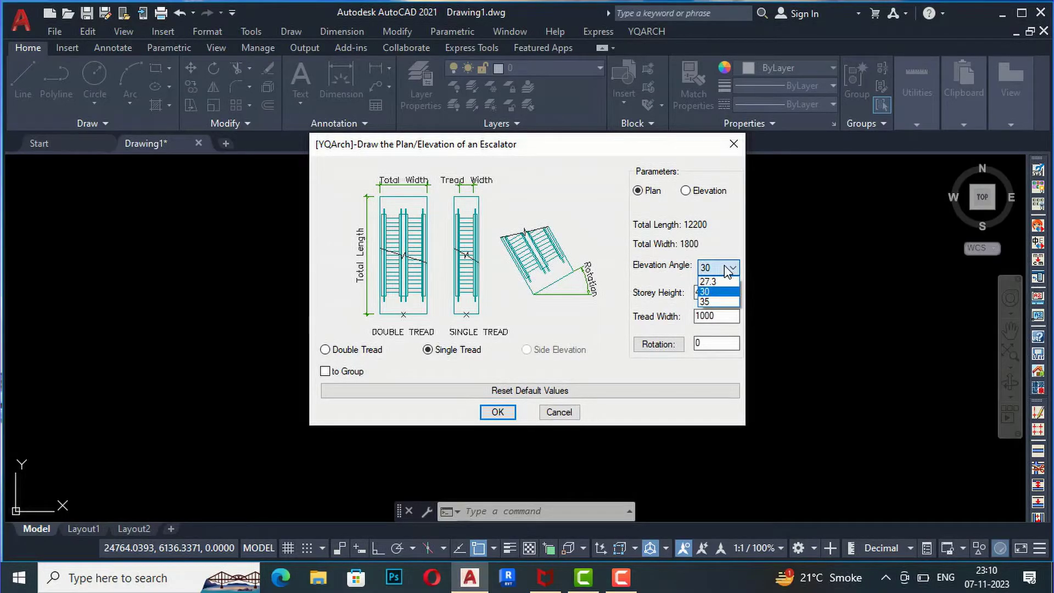
click(728, 269)
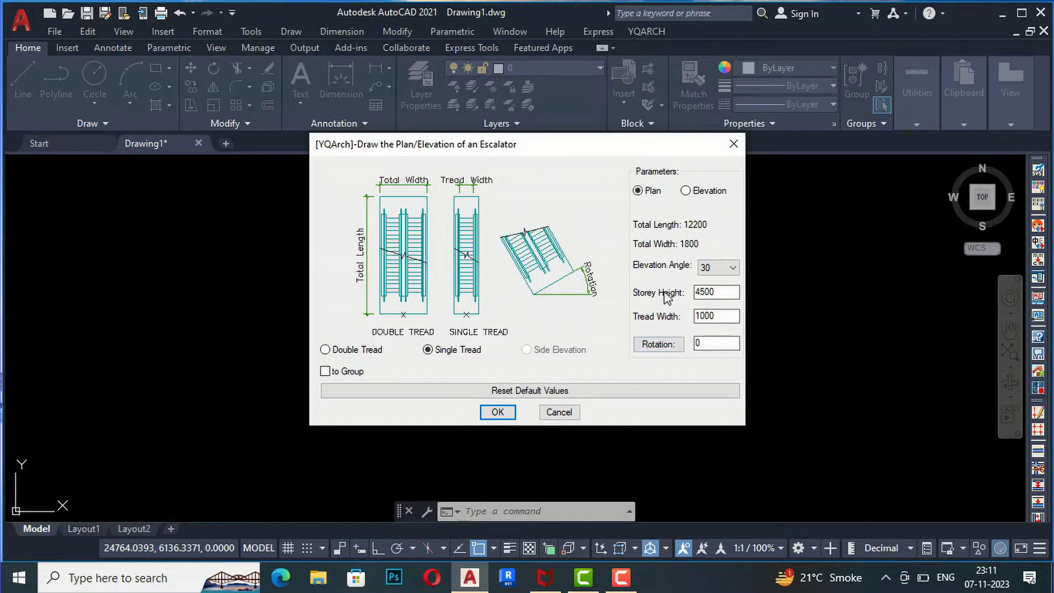
click(497, 412)
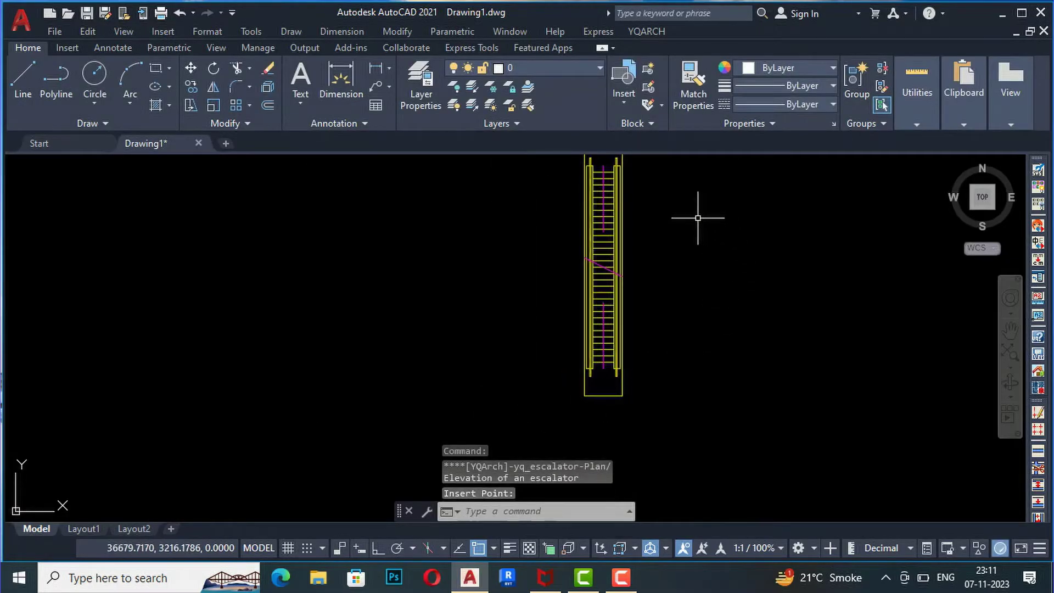
scroll(472, 340, down, 2)
scroll(544, 313, up, 2)
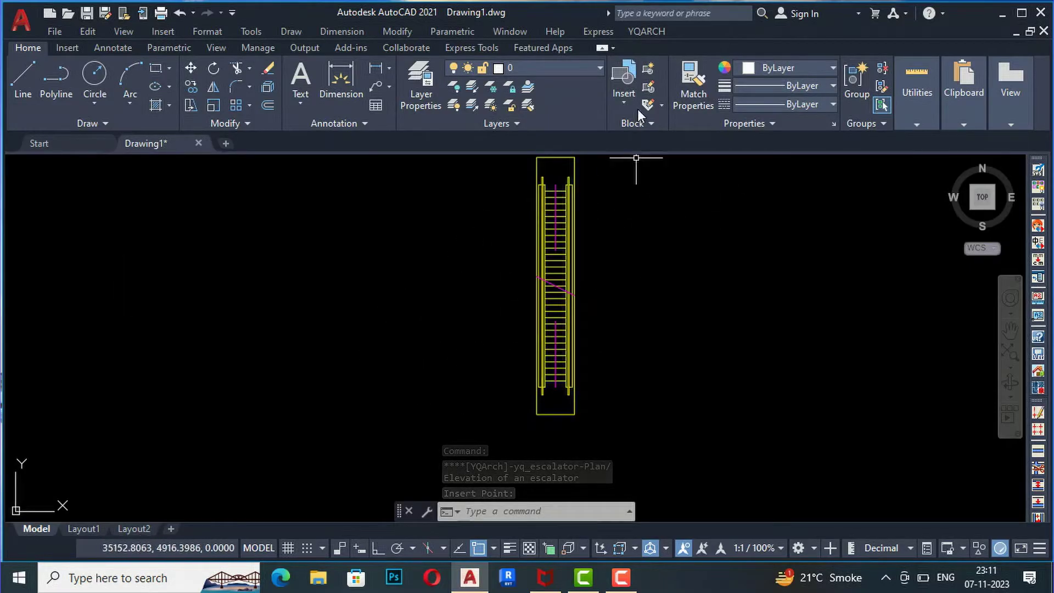
Insert a side elevation of the escalator beside its plan, keeping the 30° angle and 4500 storey height
click(646, 31)
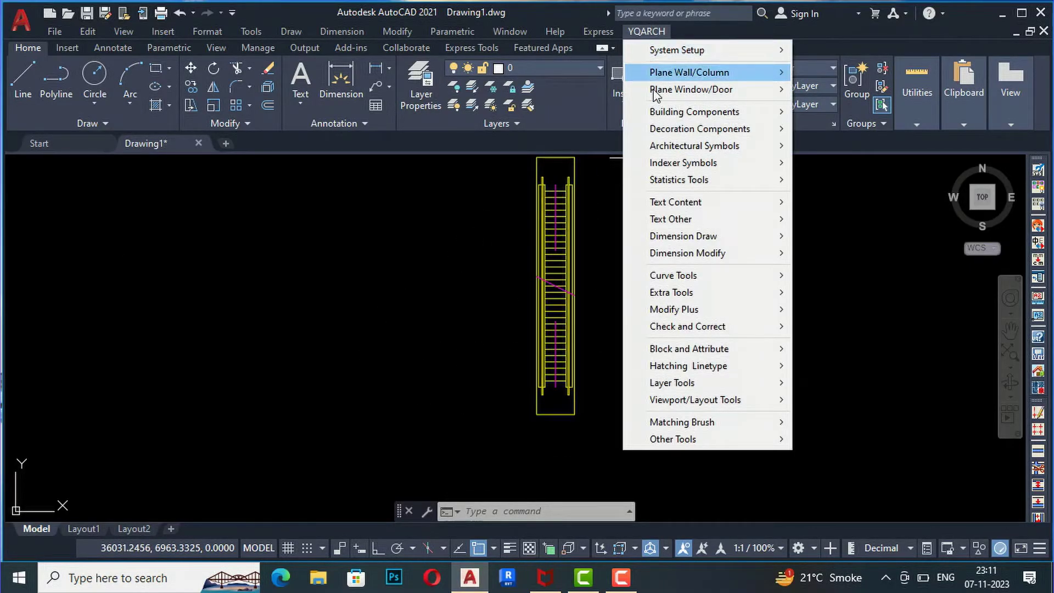
mouse_move(659, 112)
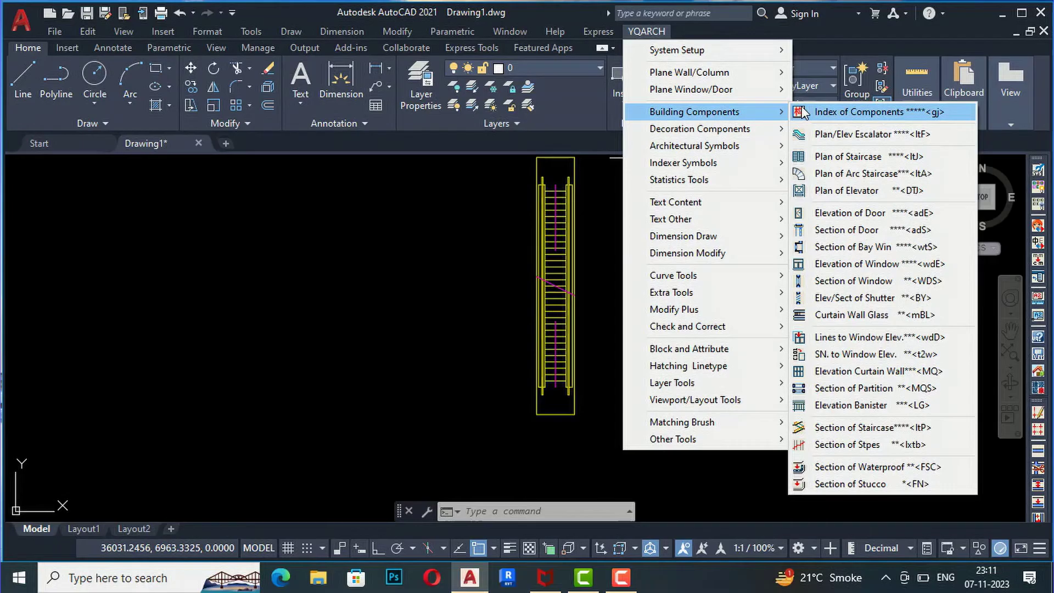
click(855, 138)
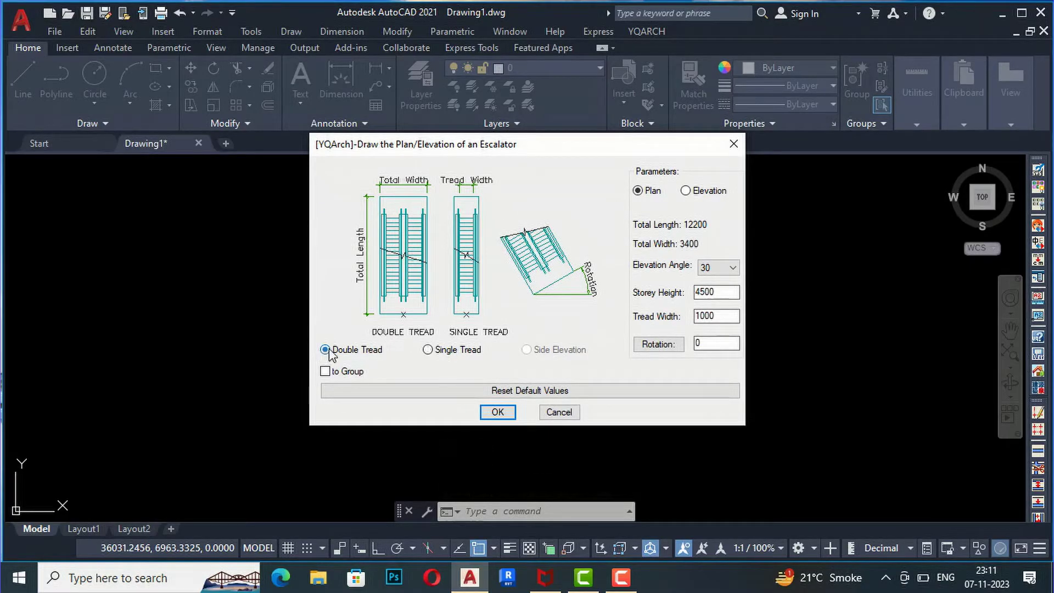
click(687, 191)
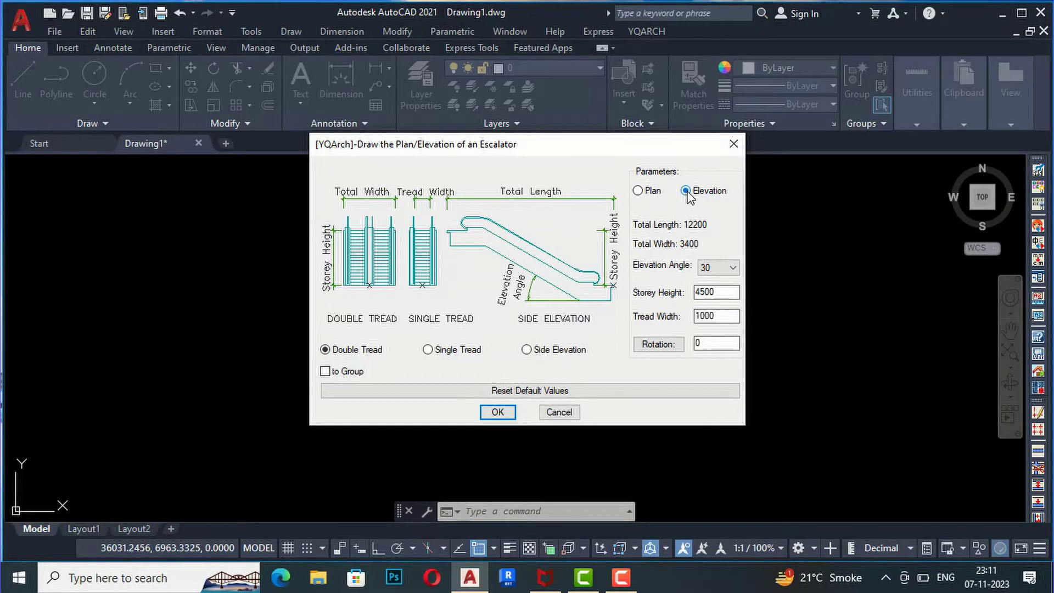
click(509, 413)
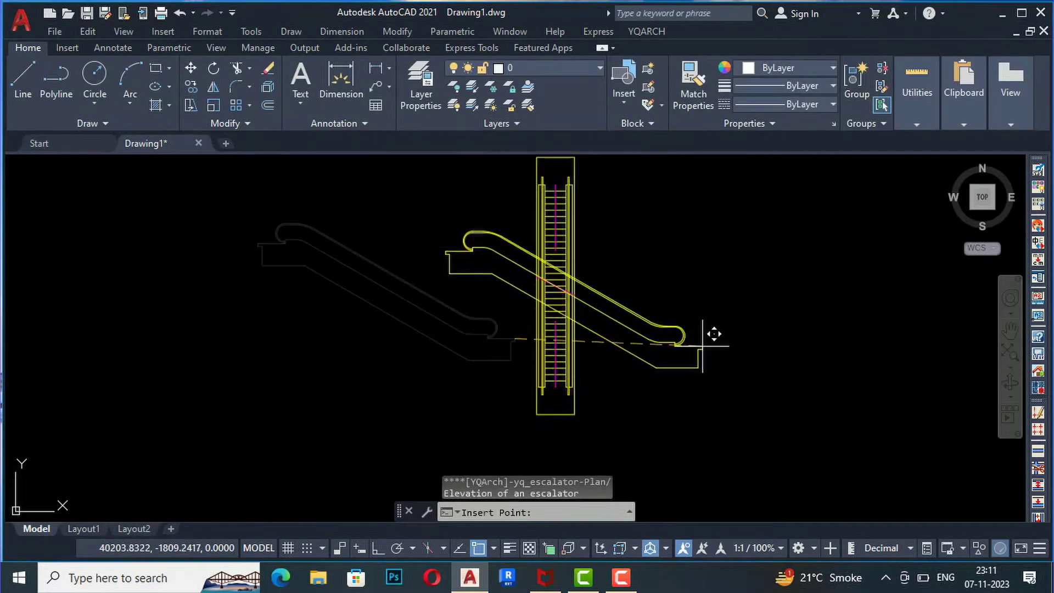
scroll(374, 307, down, 3)
scroll(632, 335, up, 3)
middle_drag(694, 341, 563, 265)
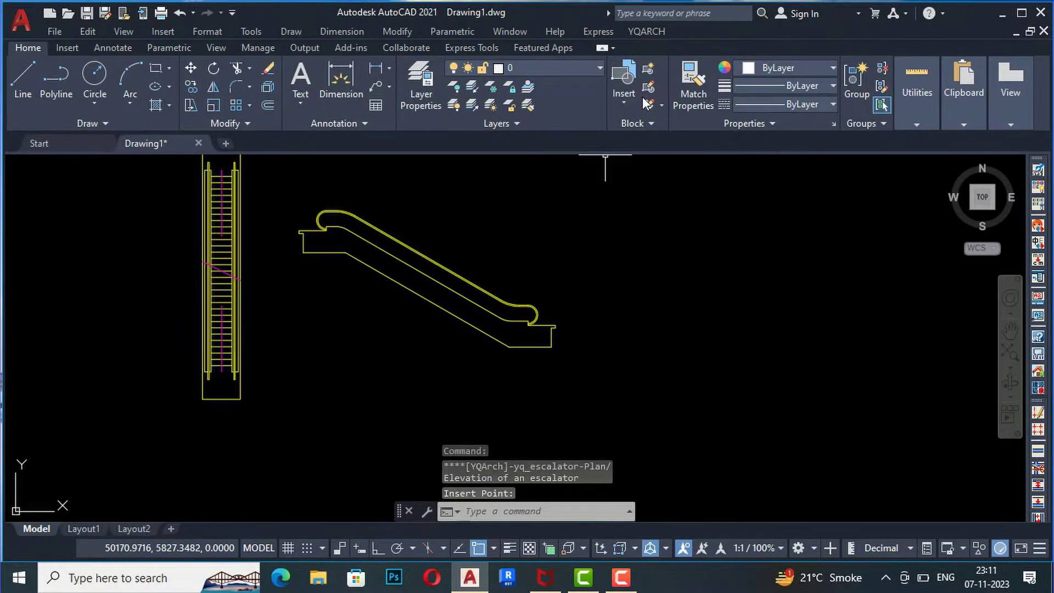
Start a staircase plan from the YQArch building components and choose the Double Tread type after trying Single Tread and Scissor Stair
click(653, 33)
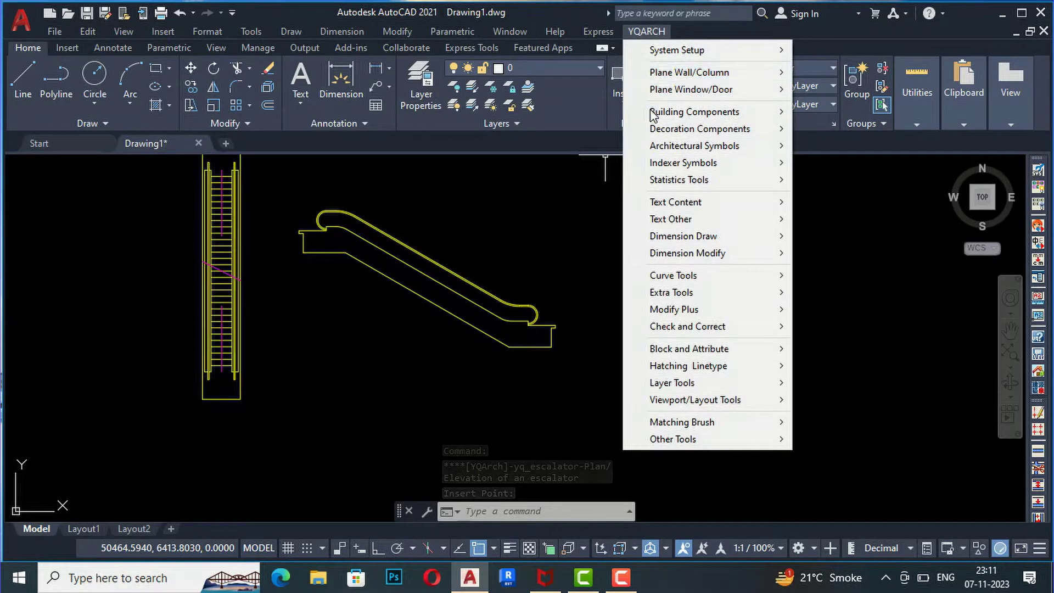
mouse_move(650, 109)
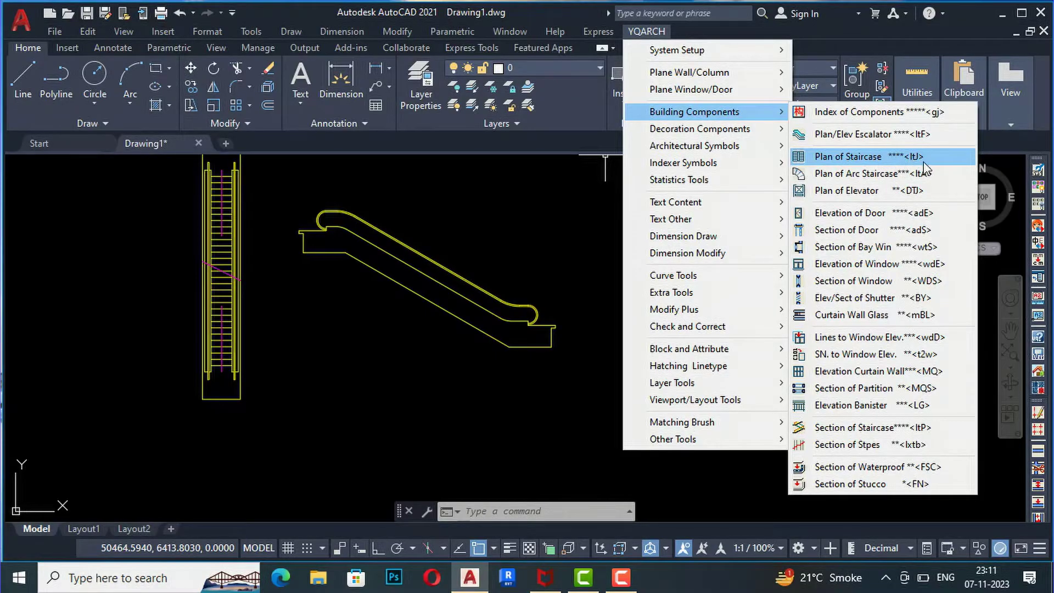
click(877, 164)
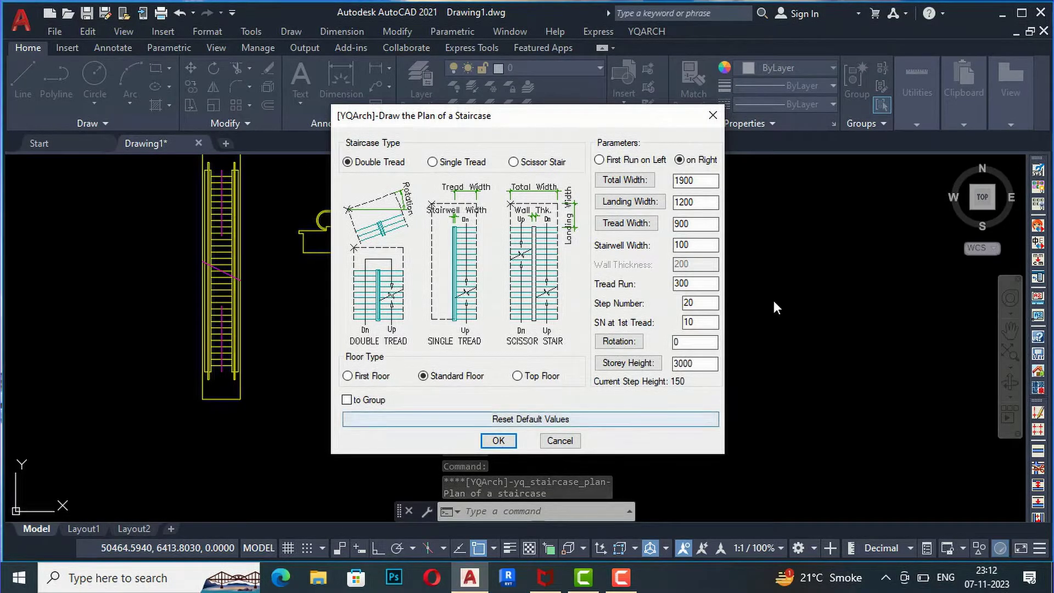
click(438, 165)
click(528, 166)
click(348, 163)
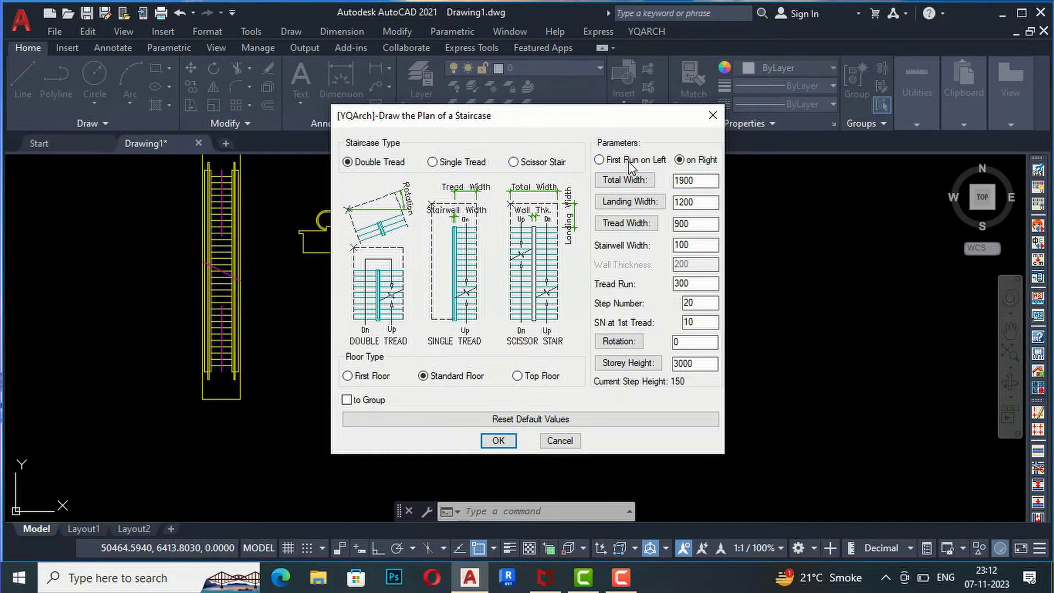
Put the staircase's first run on the right, with a total width of 2100 and a landing width of 1500
click(681, 160)
drag(670, 174, 671, 176)
text(2)
key(Return)
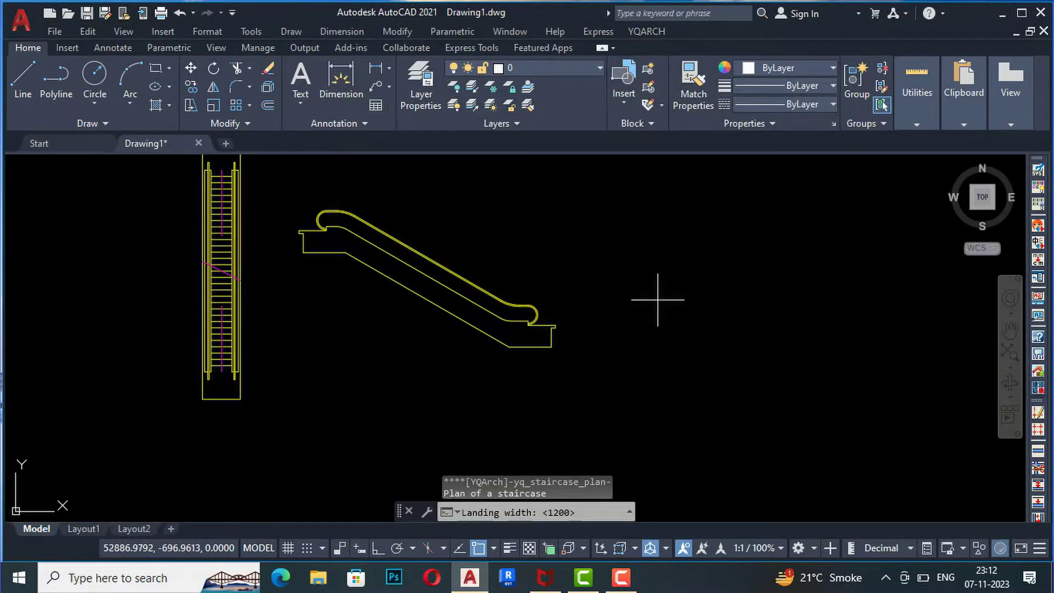
key(Return)
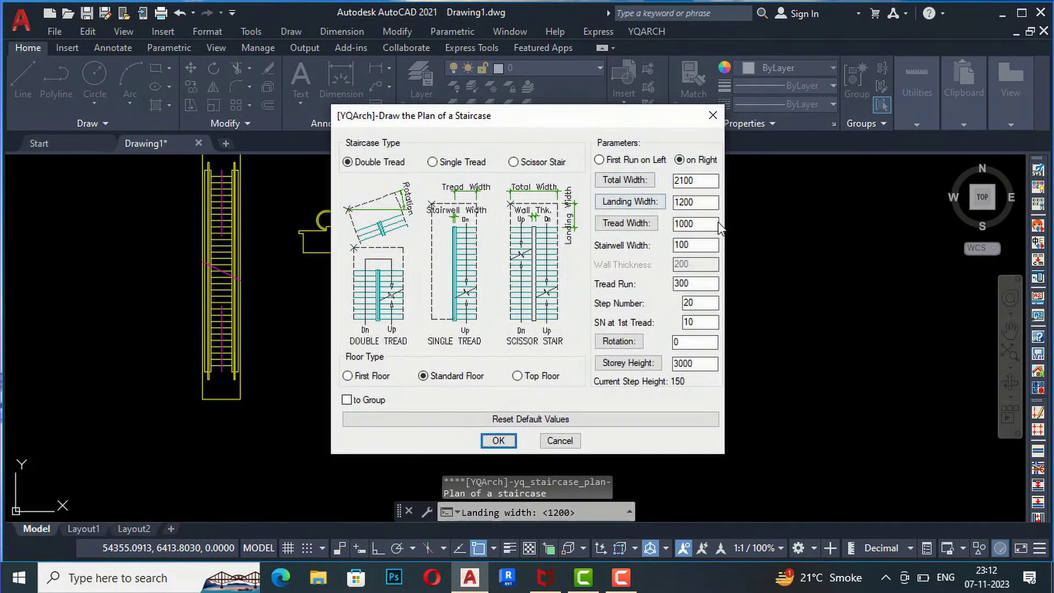
drag(699, 206, 664, 202)
text(1500)
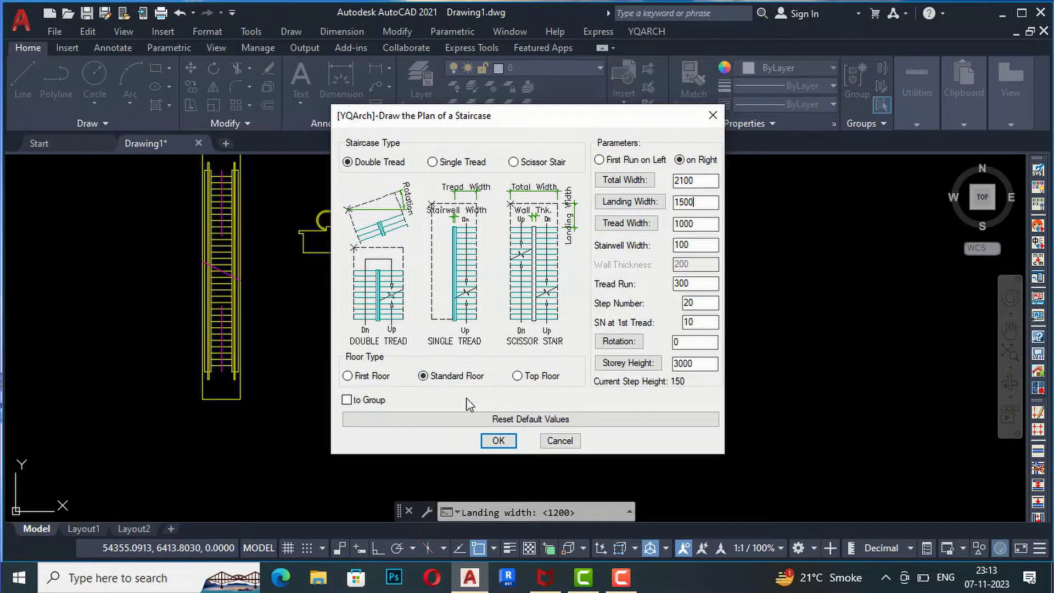
Place the double-tread staircase plan in the empty area to the right of the escalator's side elevation
click(498, 443)
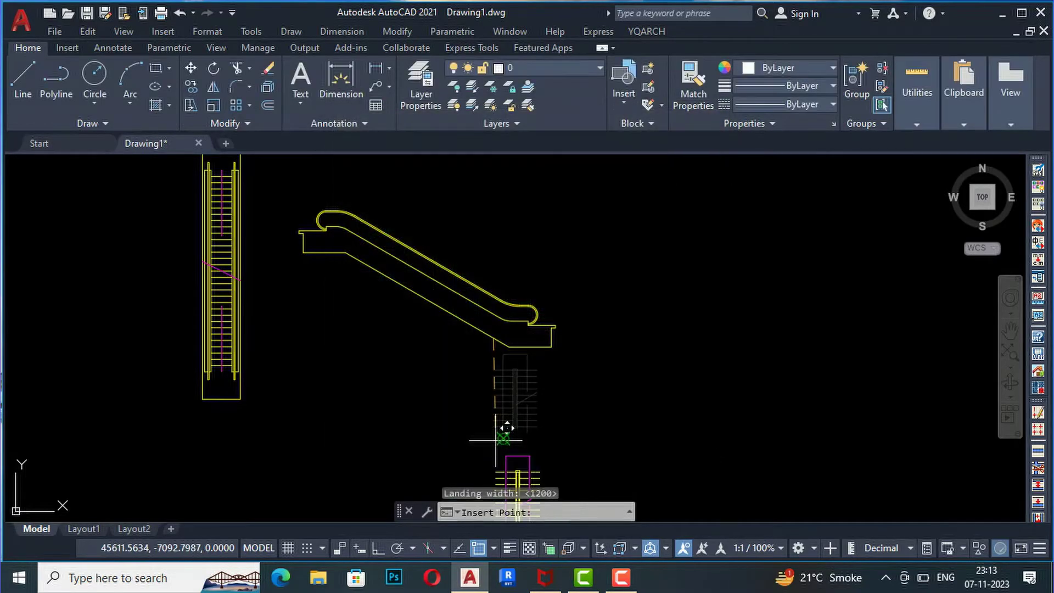
click(666, 283)
scroll(692, 331, up, 6)
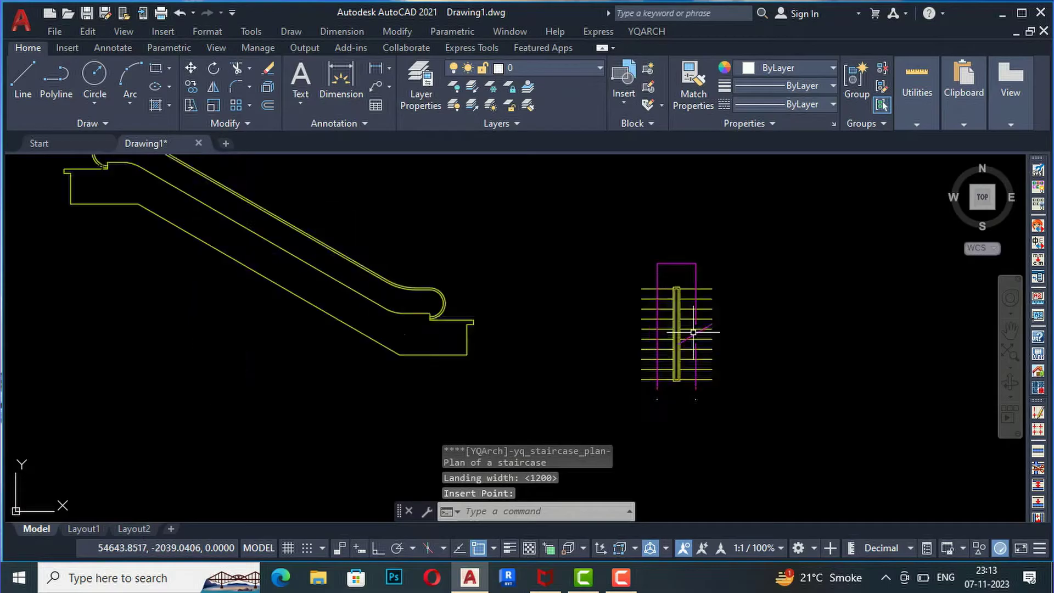
scroll(631, 330, down, 3)
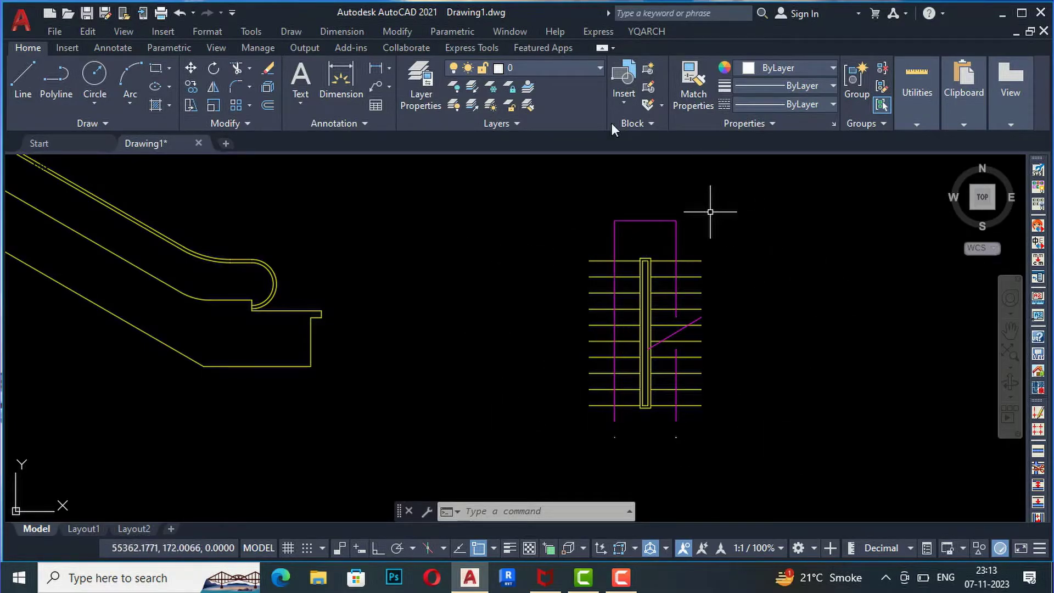
click(645, 32)
click(464, 333)
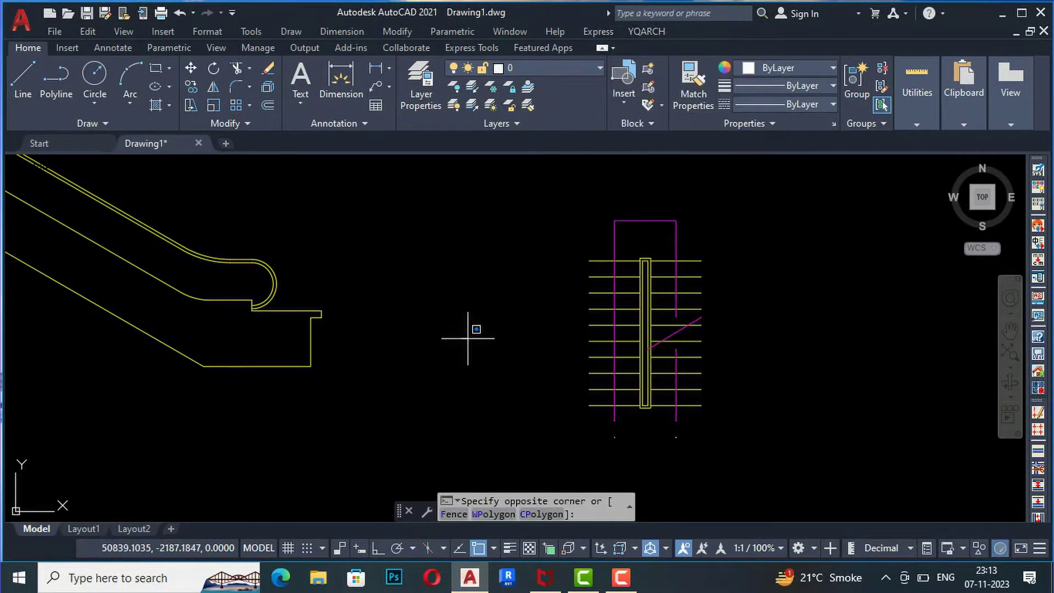
click(487, 350)
Insert a Single Tread staircase plan to the right of the double-tread staircase, keeping the other parameters
key(Return)
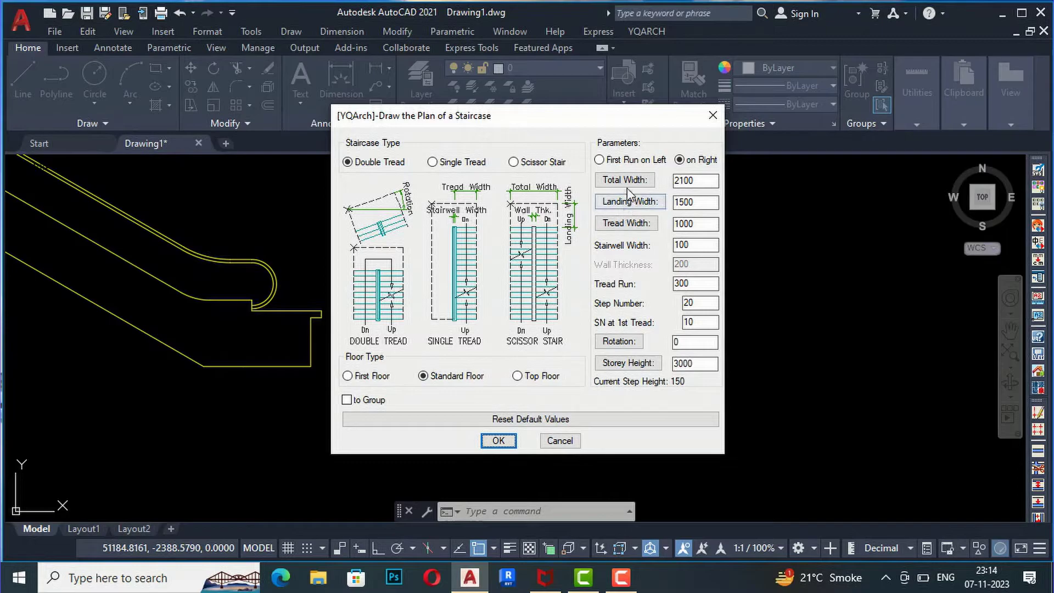
click(434, 164)
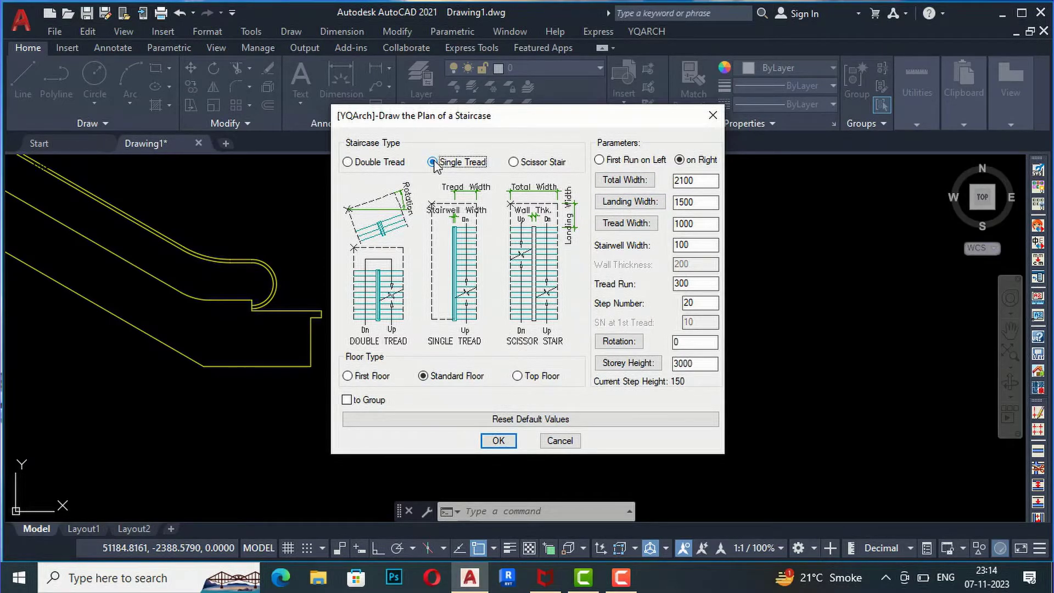
click(498, 441)
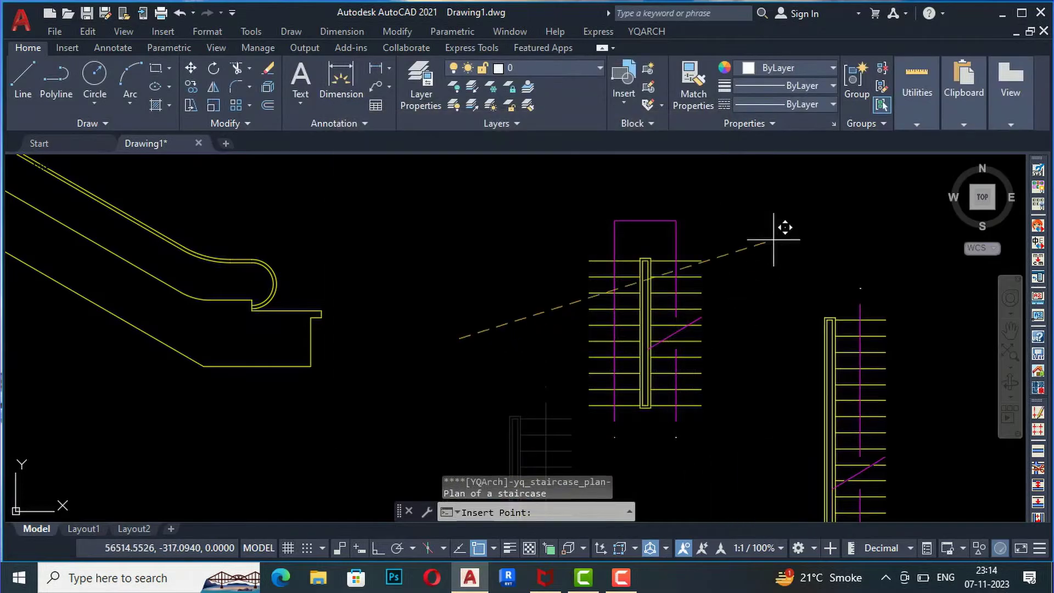
scroll(560, 238, down, 3)
scroll(679, 297, up, 2)
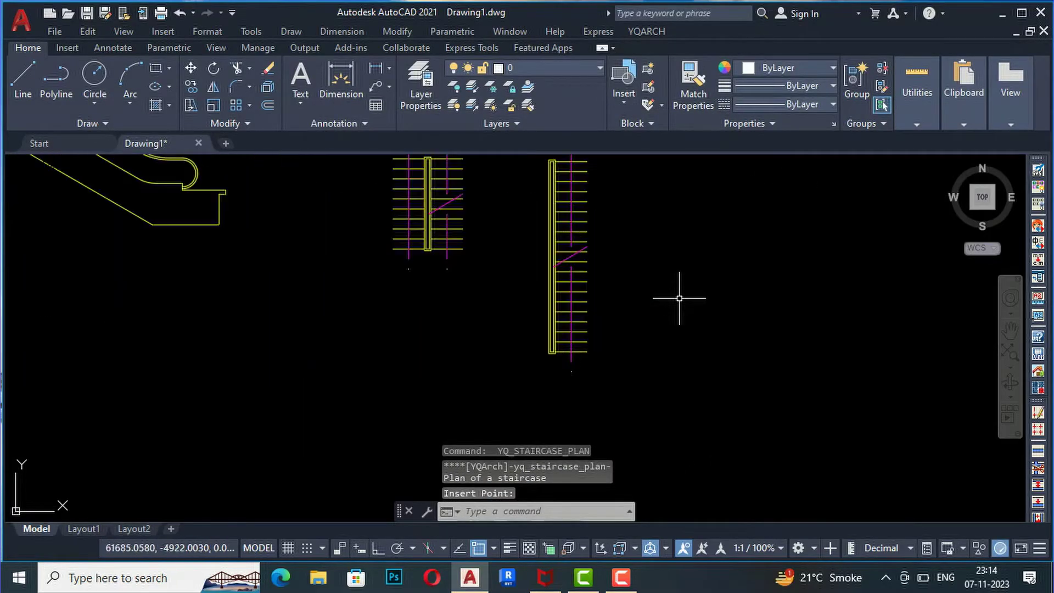
scroll(555, 329, down, 1)
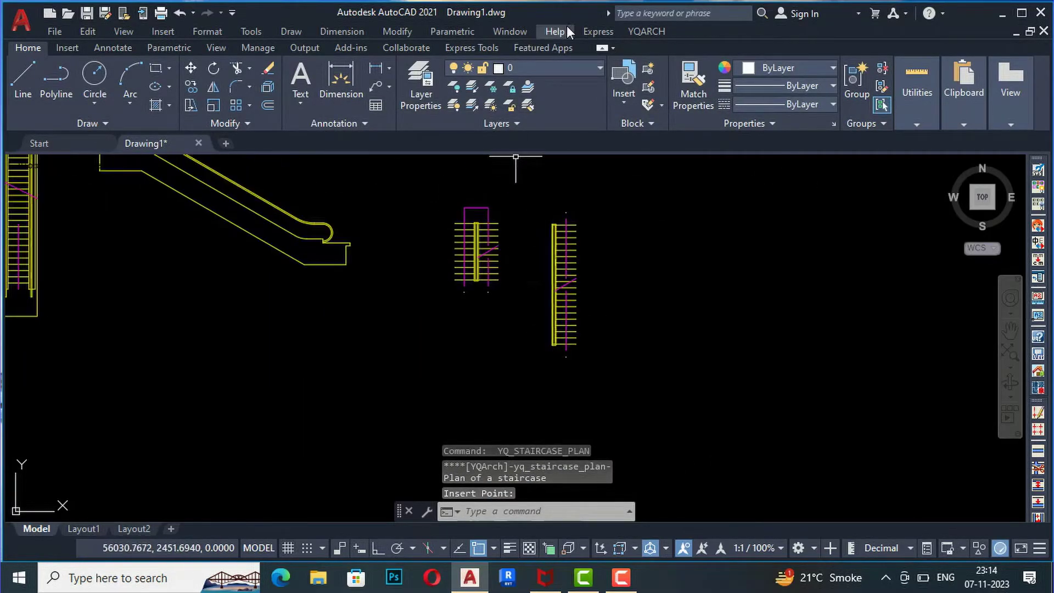
Start an arc staircase plan from the YQArch building components and keep the Clockwise direction after trying Anticlockwise
click(648, 32)
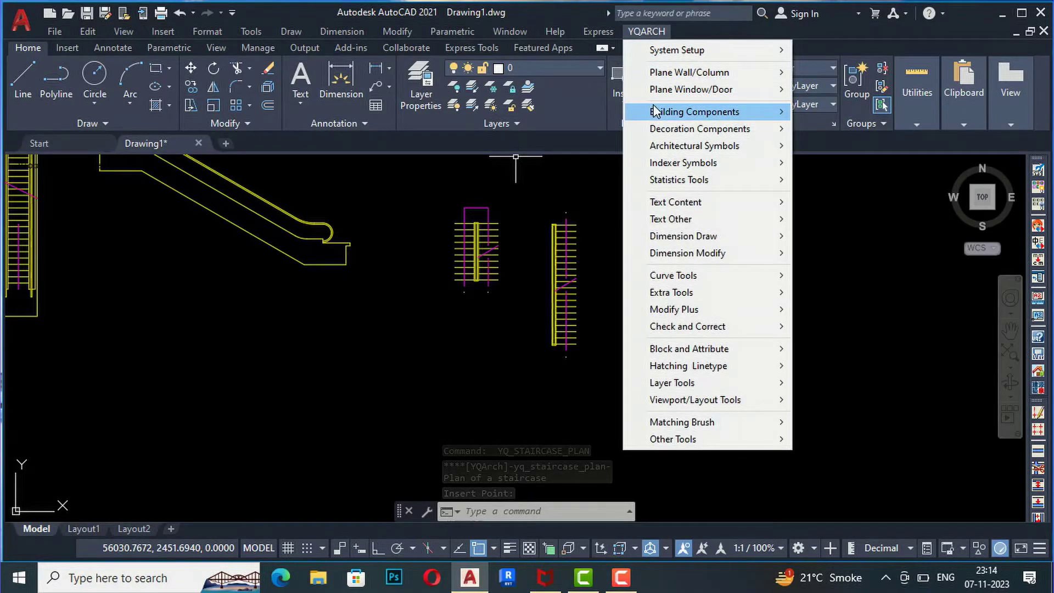
mouse_move(654, 112)
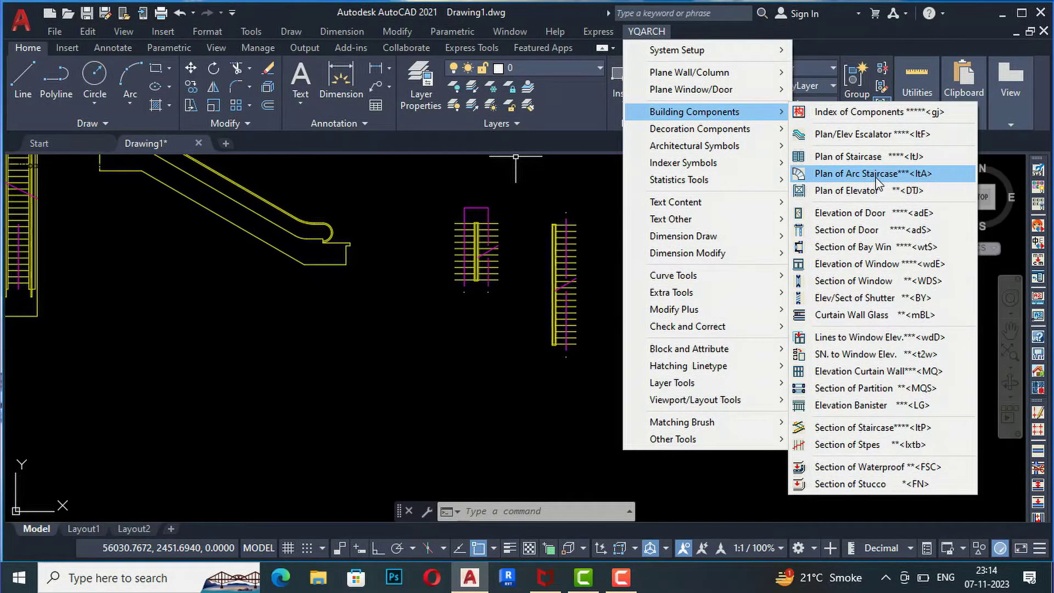
click(877, 176)
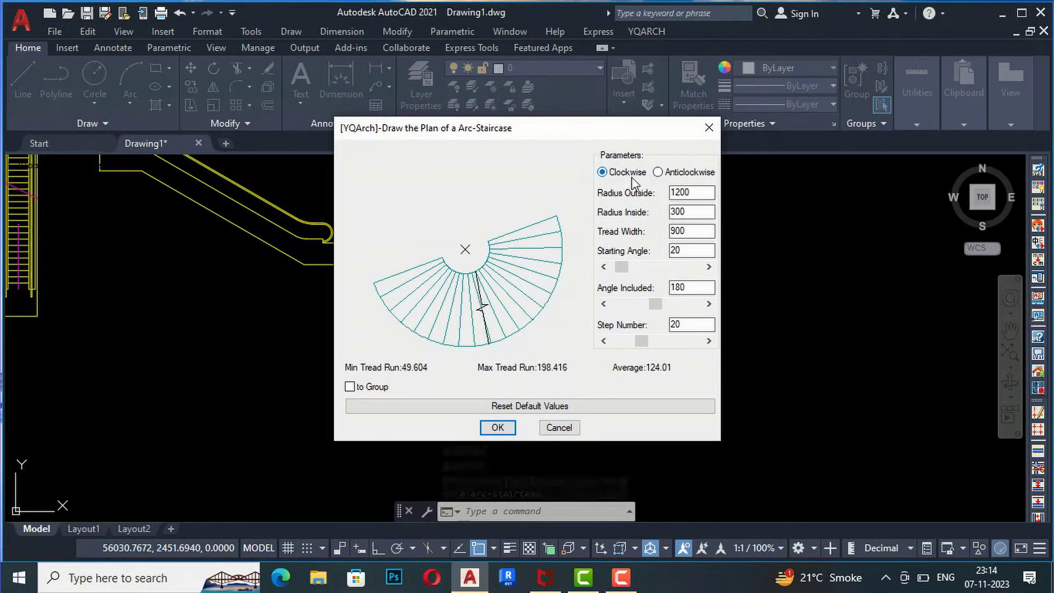
click(658, 172)
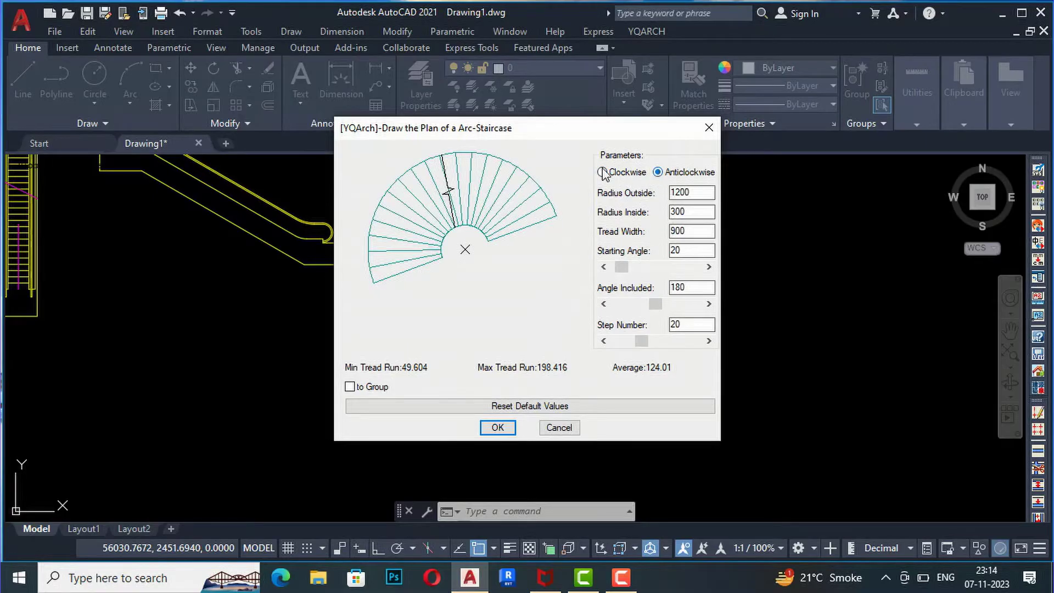
click(603, 173)
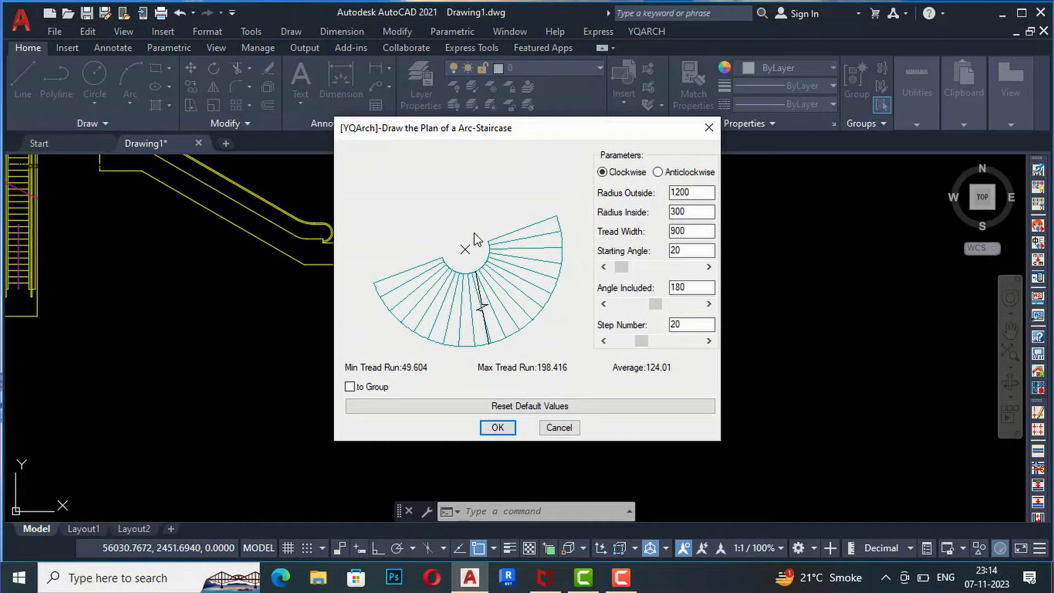
Set the arc staircase's outside radius to 1500 and inside radius to 600, with a tread width of 900
double_click(680, 191)
text(1)
key(Tab)
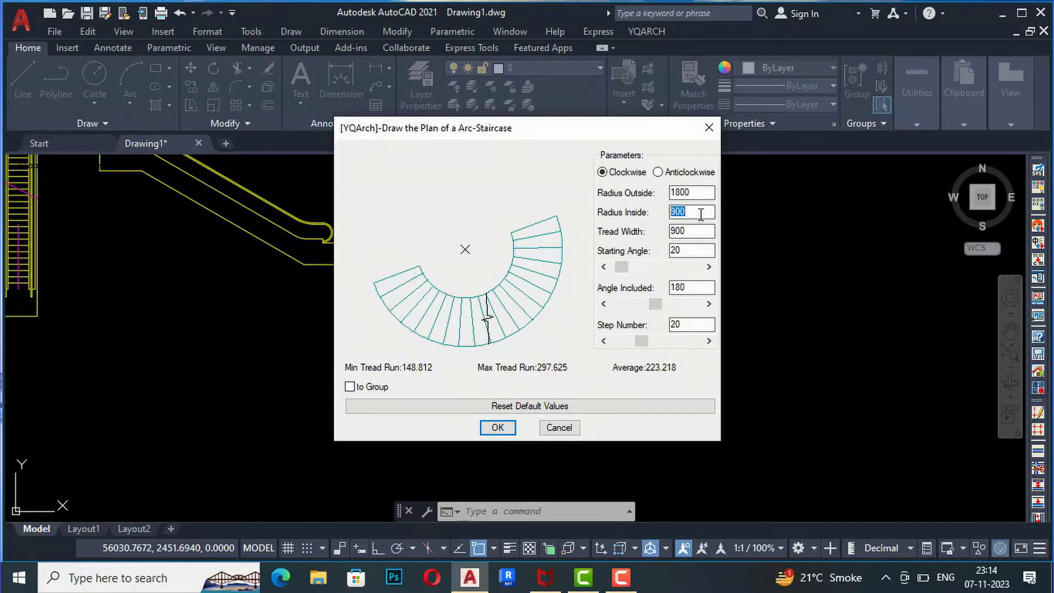
text(6)
click(700, 232)
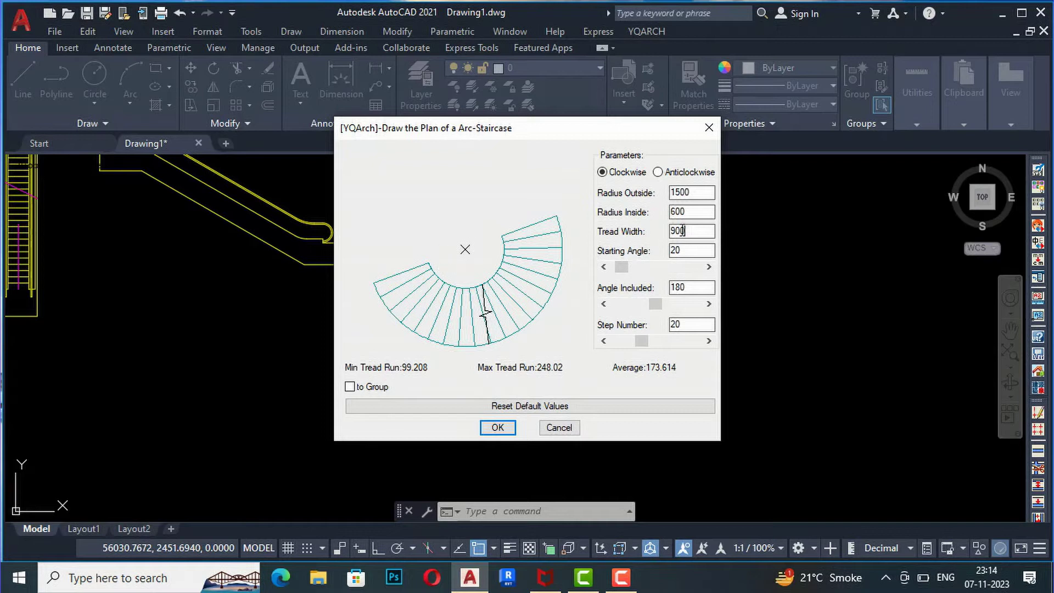
Set the arc staircase's starting angle to 30 and its step number to 25
drag(684, 249, 650, 247)
text(45)
key(BackSpace)
key(BackSpace)
text(30)
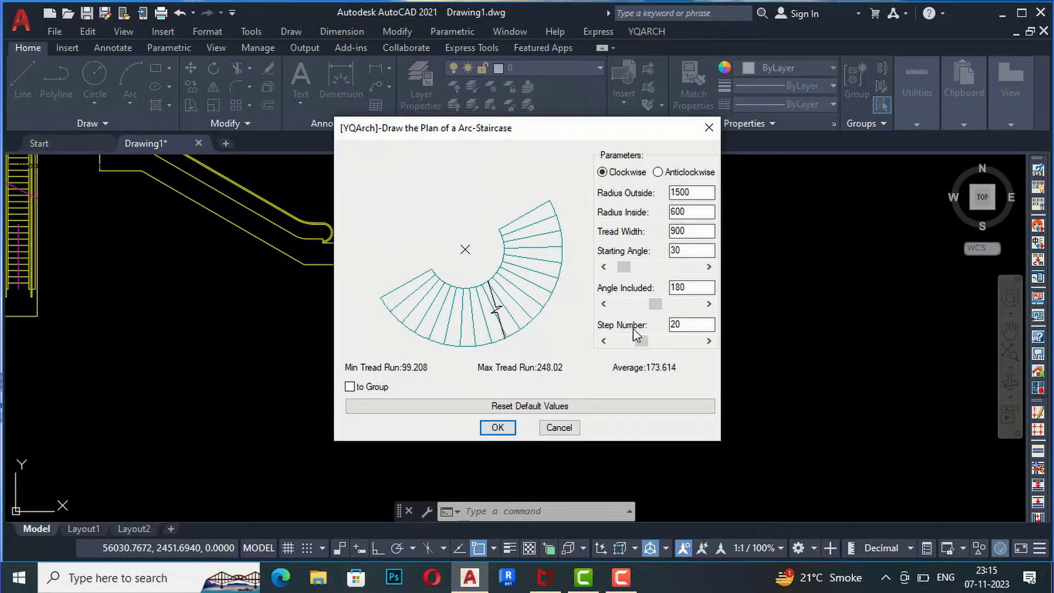
drag(687, 328, 663, 320)
click(690, 341)
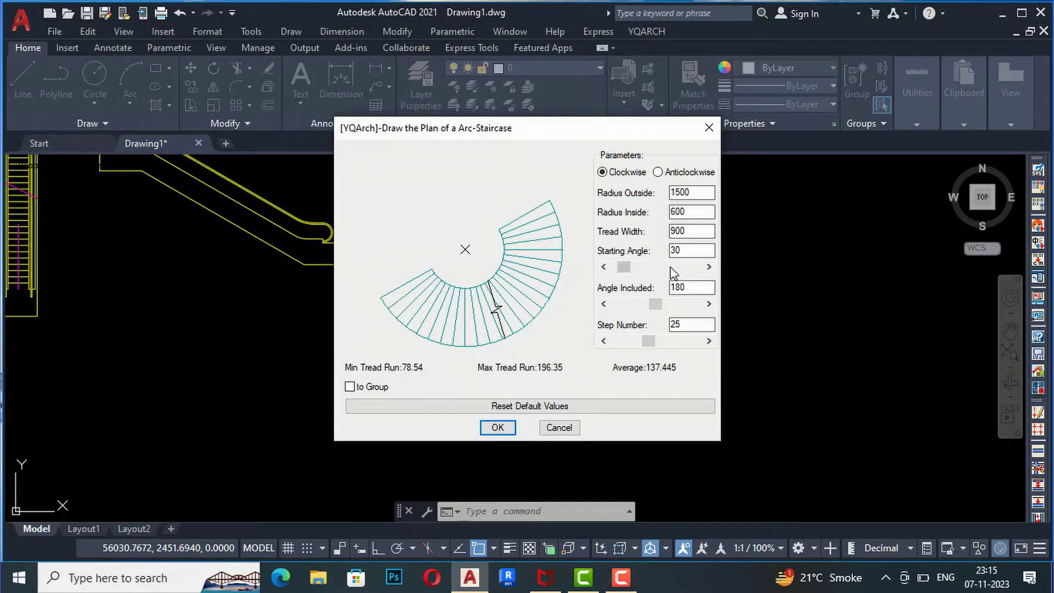
Place the arc staircase plan in the empty area to the right of the single-tread staircase
click(498, 428)
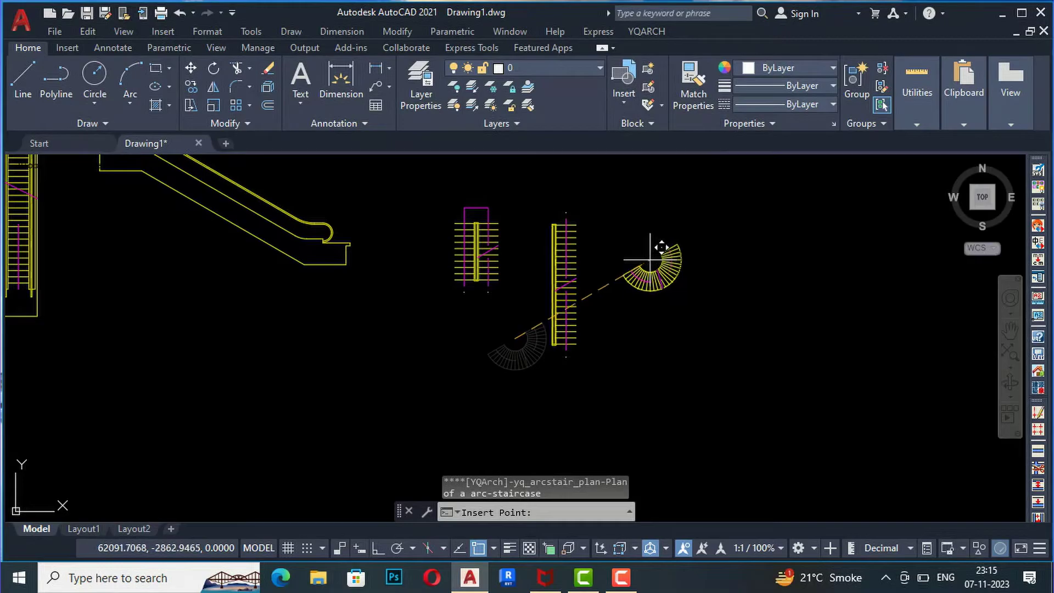
scroll(648, 270, up, 4)
scroll(642, 256, up, 2)
scroll(635, 204, down, 2)
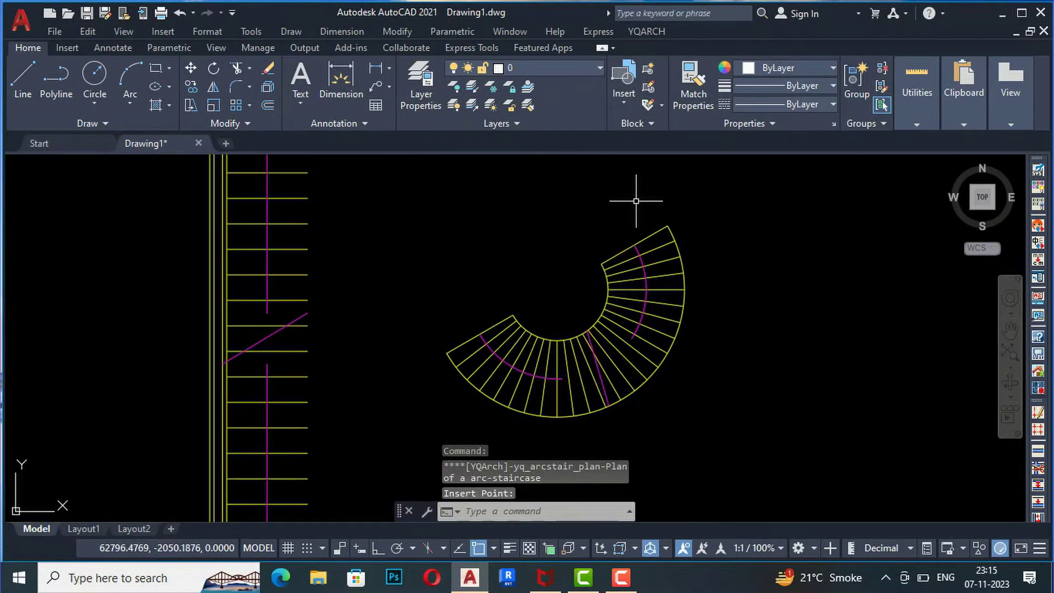
click(641, 31)
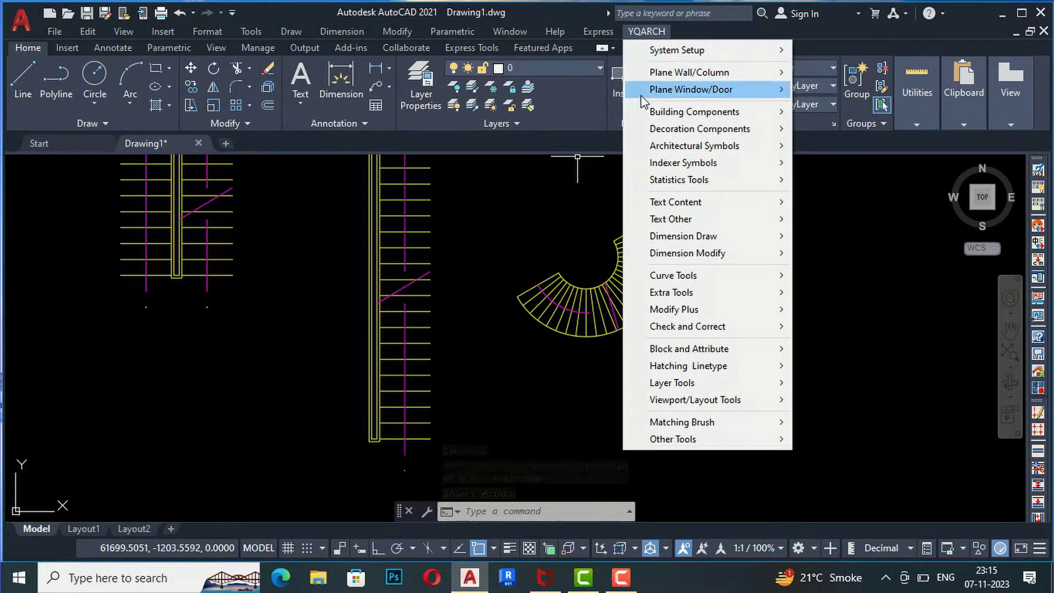
mouse_move(657, 118)
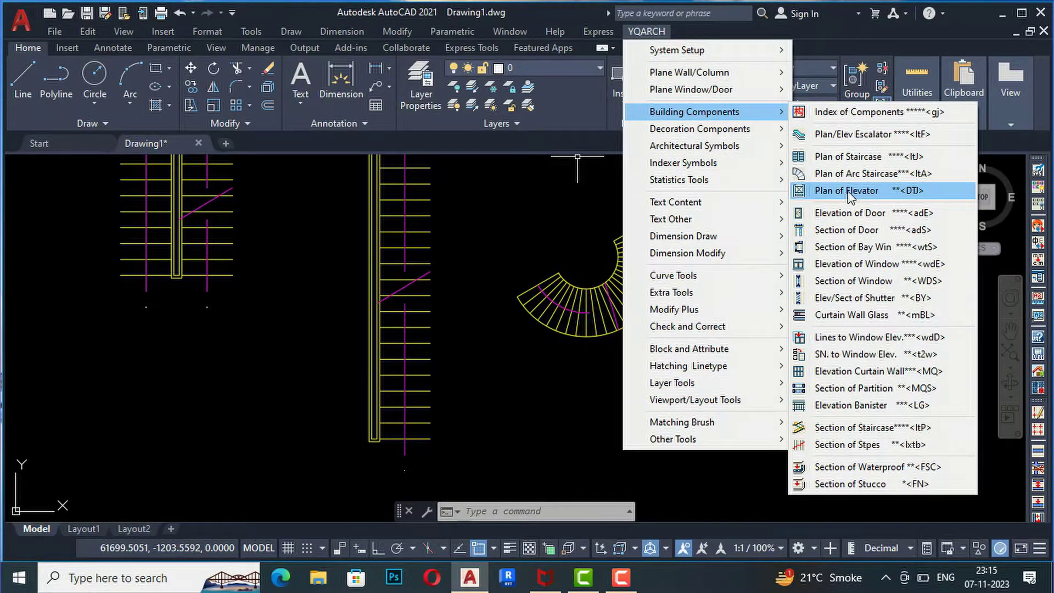
click(573, 402)
click(602, 392)
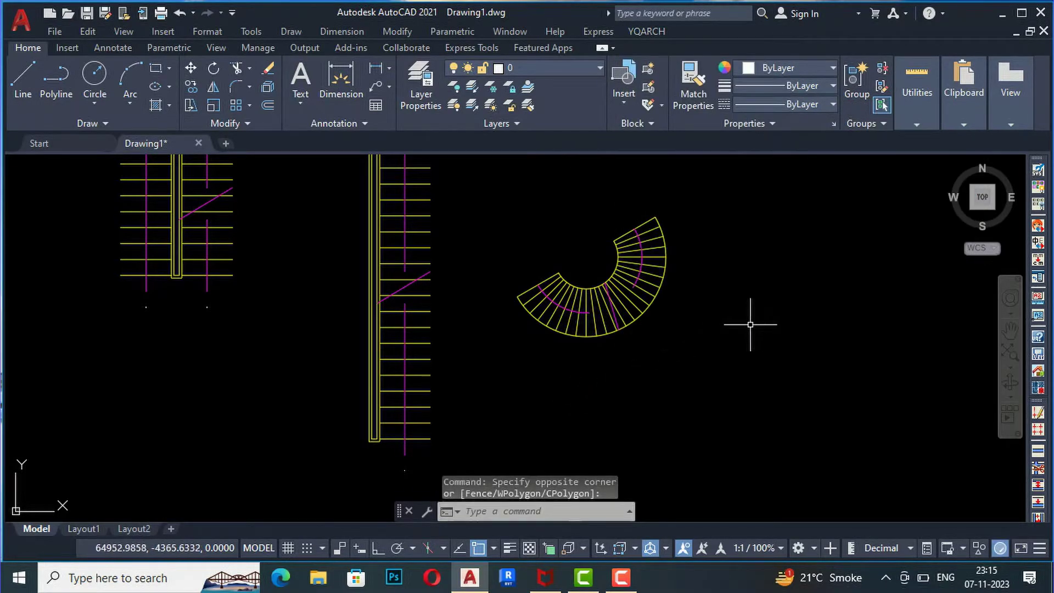
Draw a closed, roughly rectangular YQArch wall enclosure, 200 thick and centre-aligned, to the right of the arc staircase
click(648, 31)
mouse_move(670, 82)
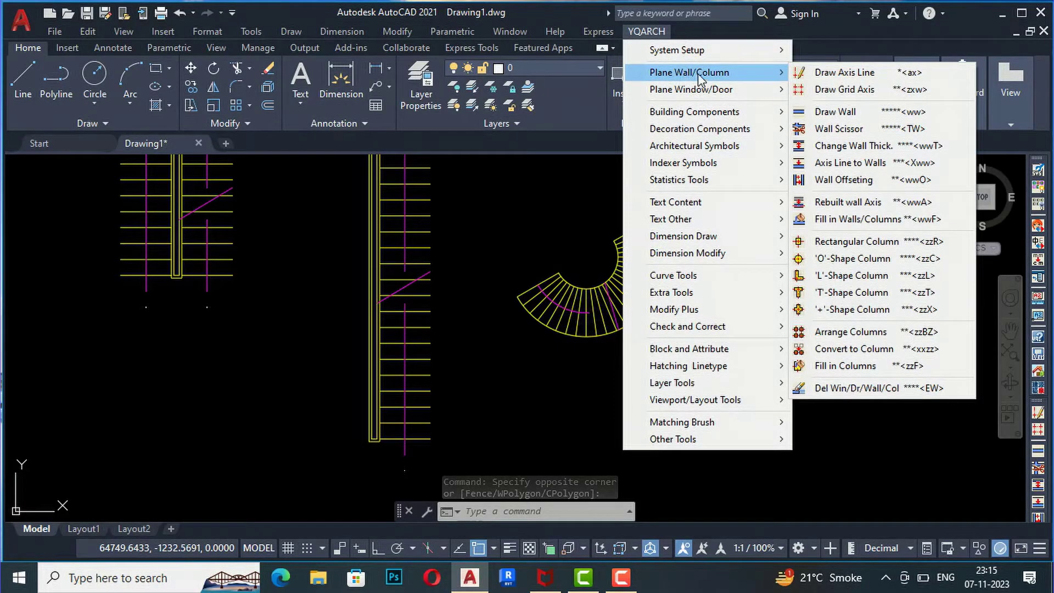
click(847, 117)
scroll(707, 294, up, 2)
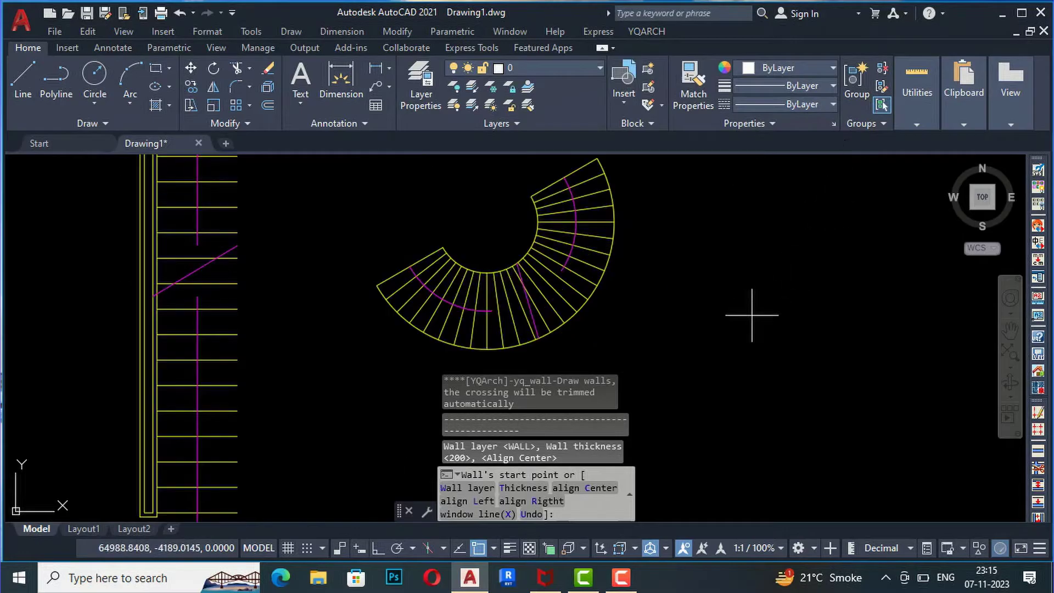
click(735, 290)
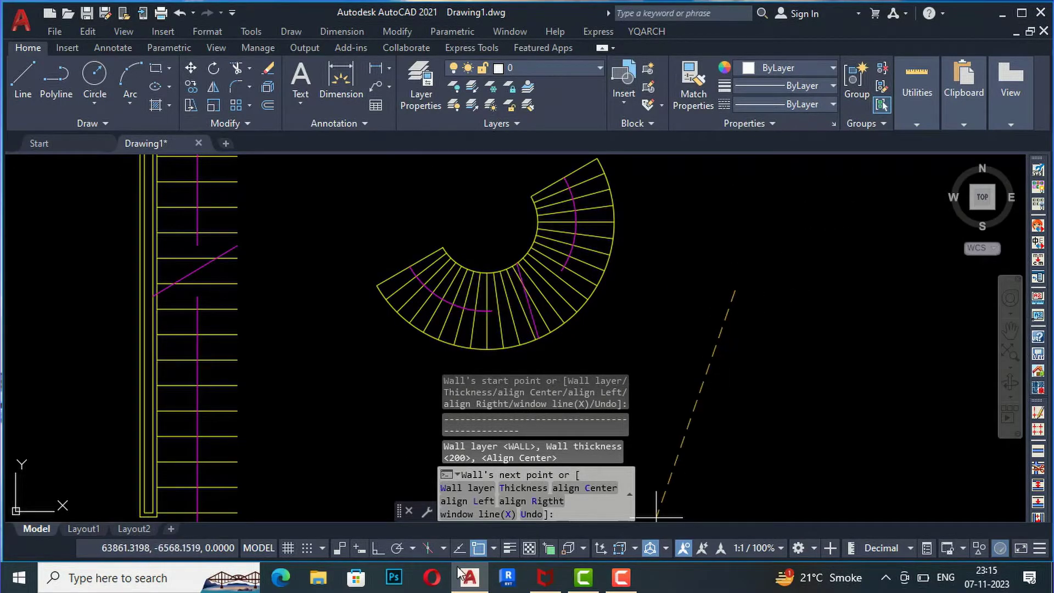
click(713, 437)
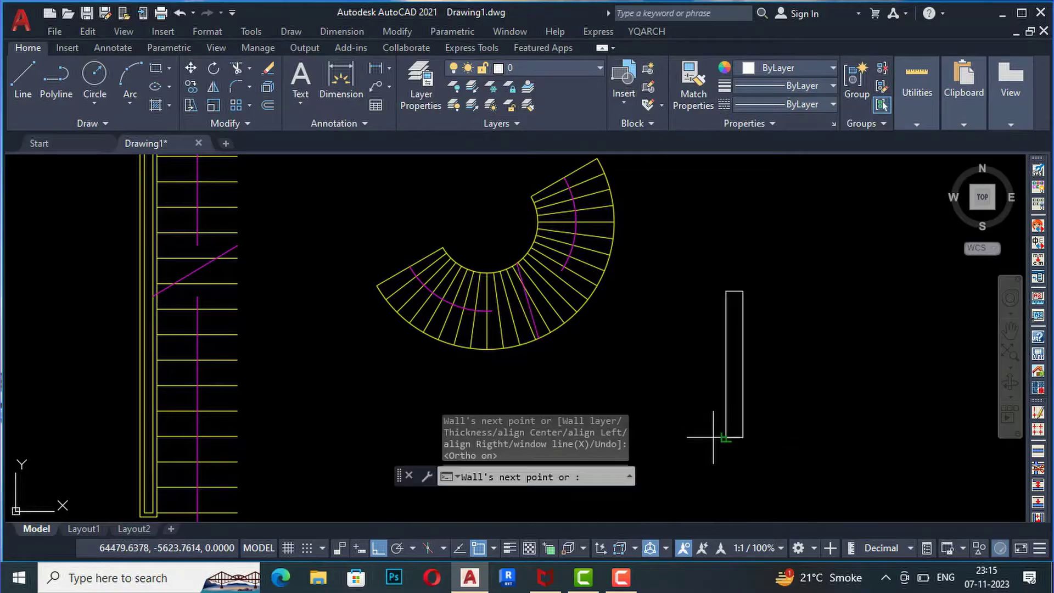
click(902, 437)
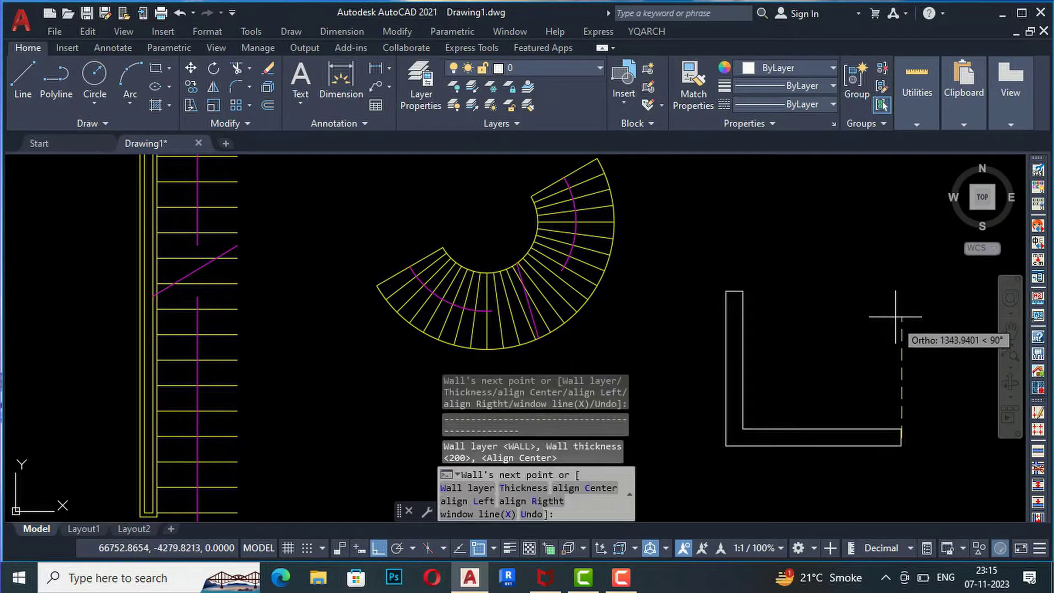
click(895, 285)
click(743, 291)
key(Return)
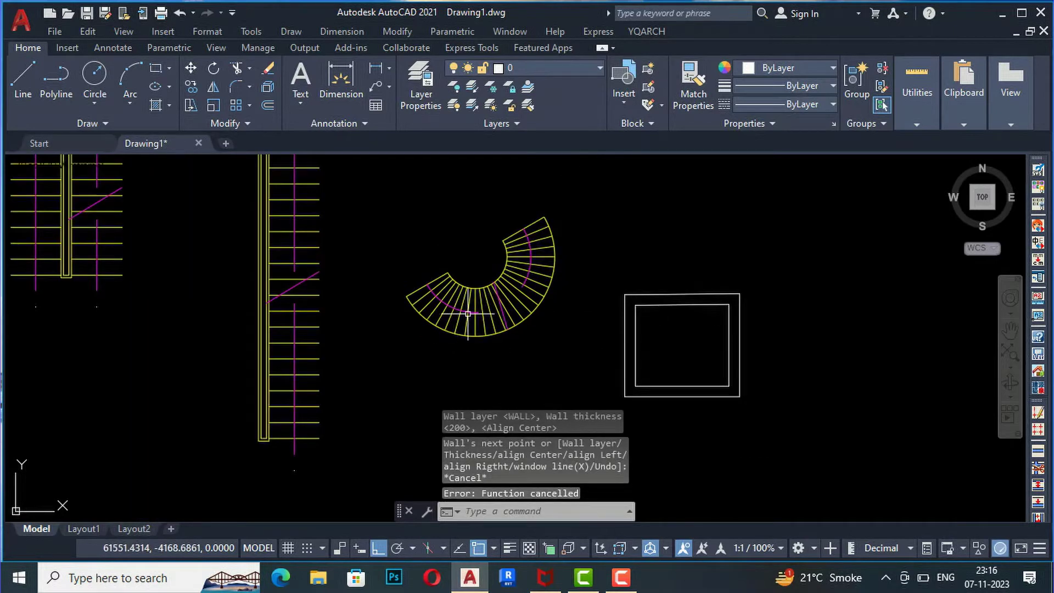
Start an elevator plan and define the lift well by the enclosure's inner upper-left and lower-right corners
middle_drag(888, 360, 729, 341)
click(648, 33)
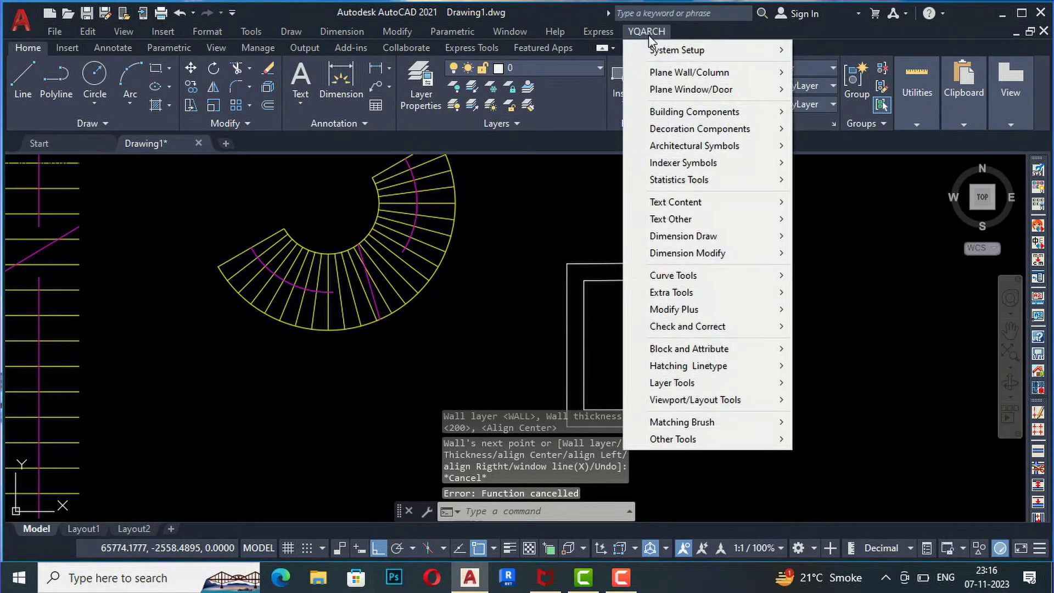
mouse_move(714, 112)
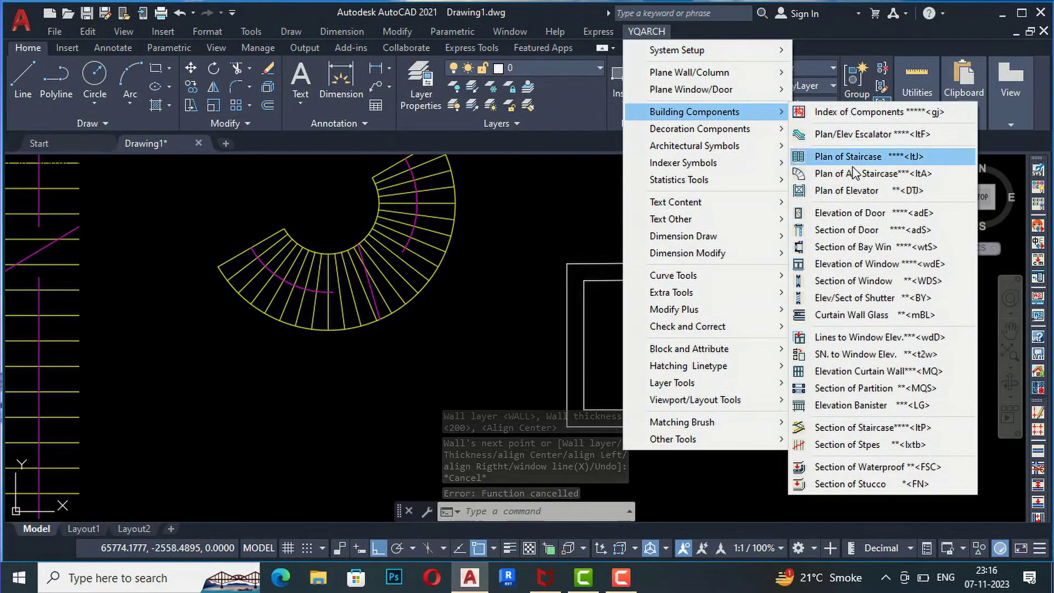
click(852, 202)
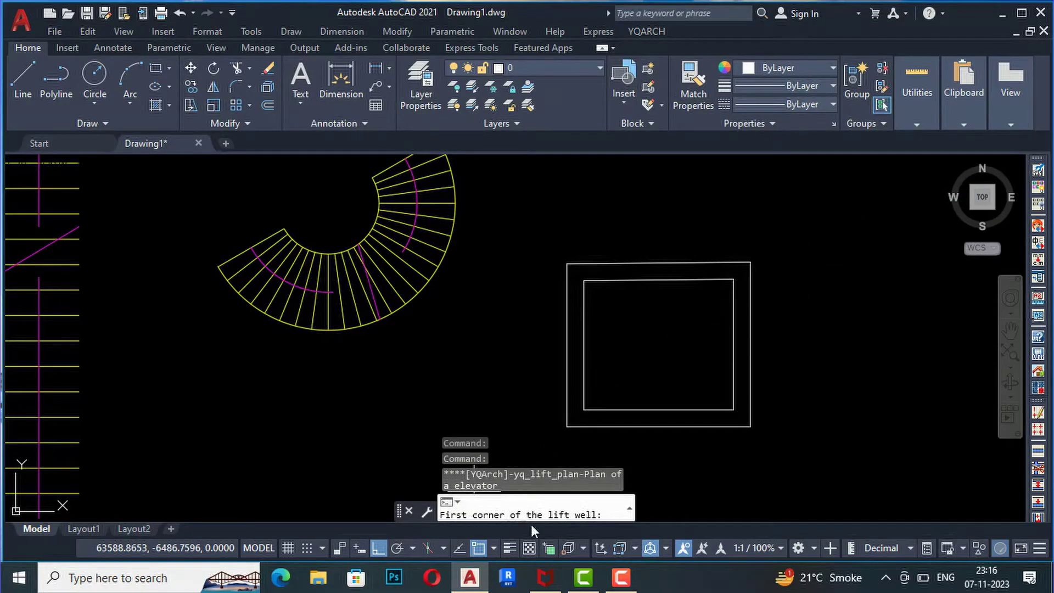
click(584, 281)
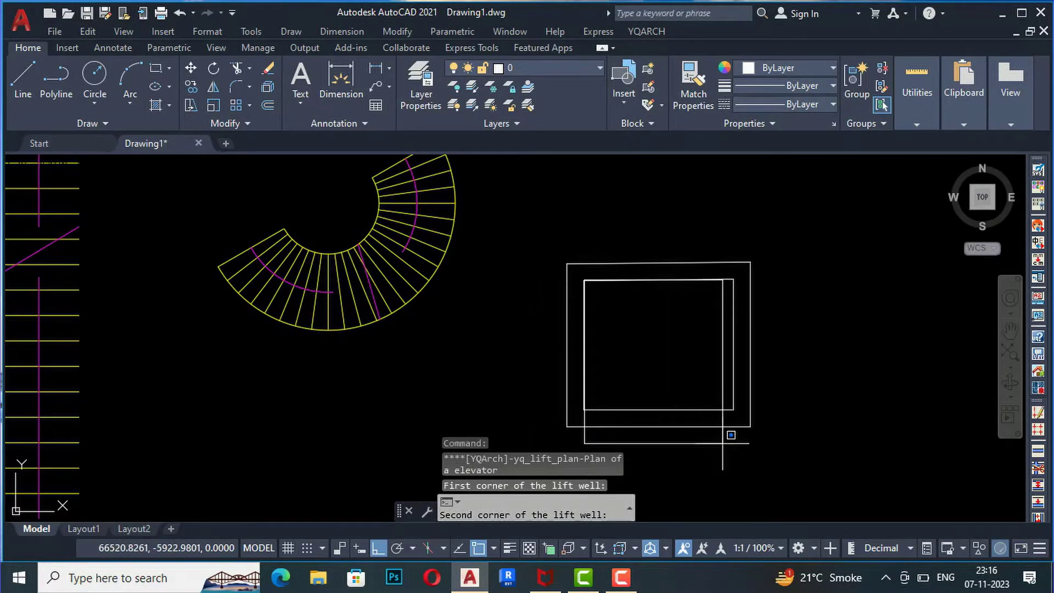
click(733, 409)
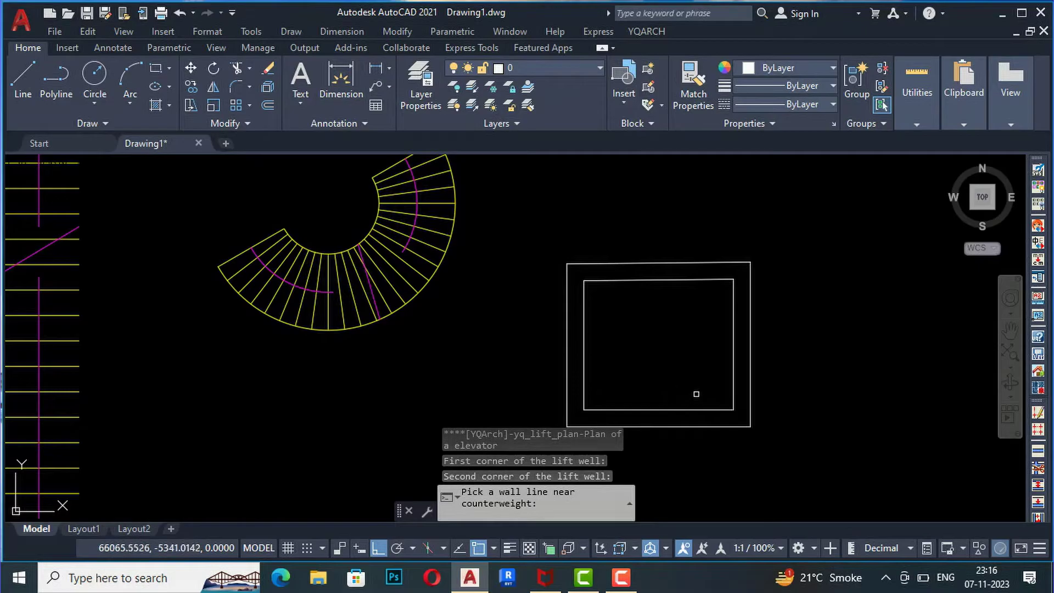
Place the elevator's counterweight along the right inner wall and end the command without opening a door
click(734, 376)
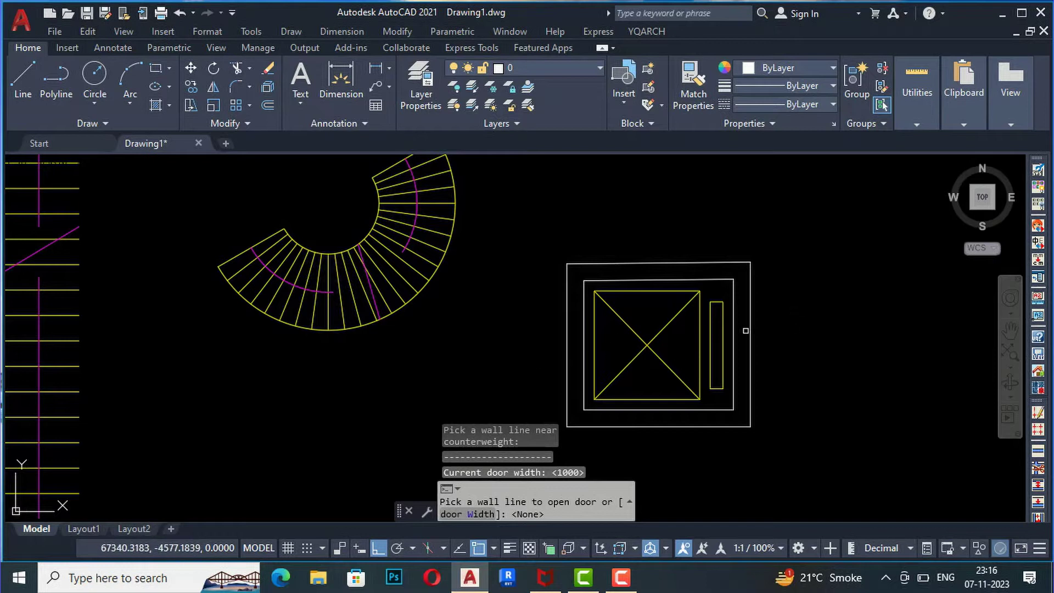
key(Escape)
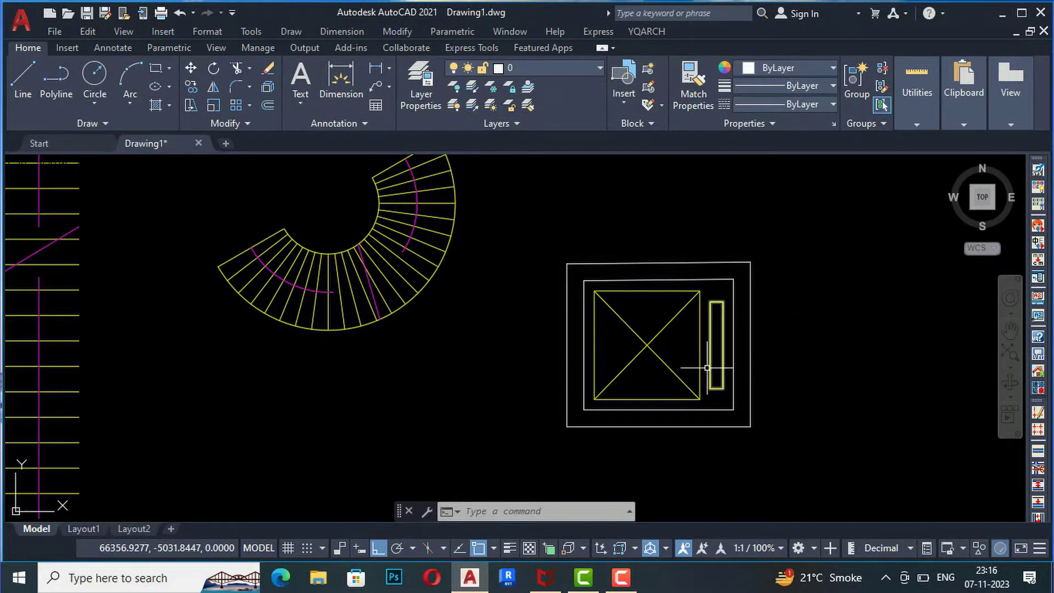
scroll(516, 332, down, 2)
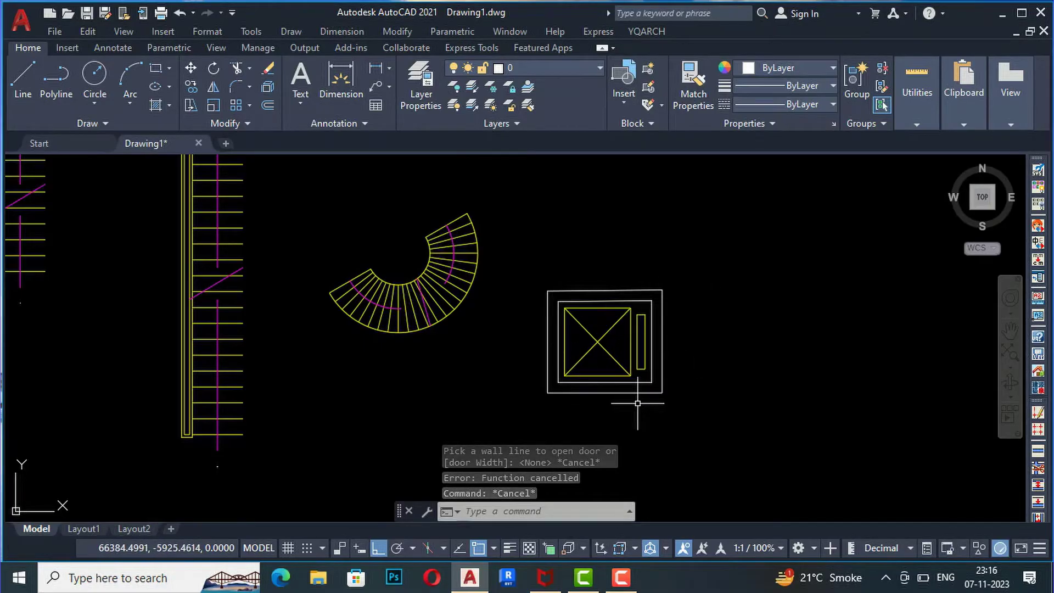
key(Escape)
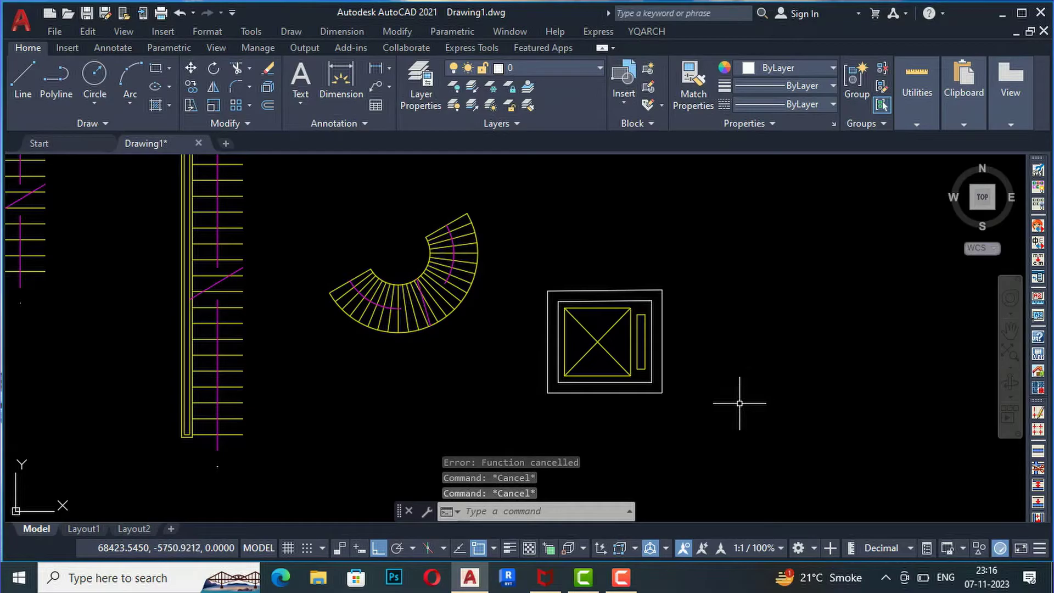
key(Escape)
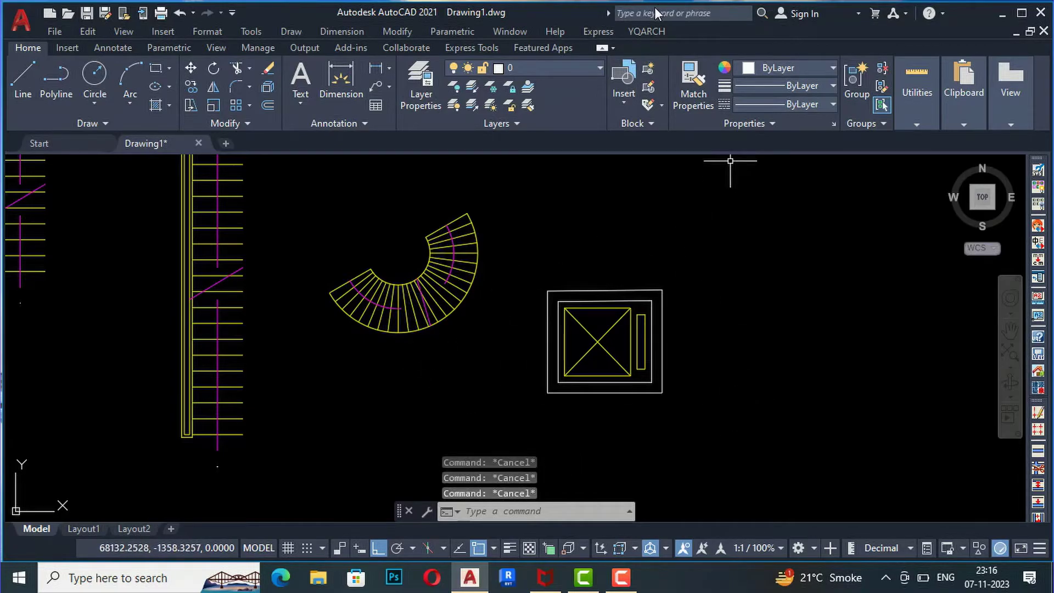
Insert a double-leaf side-hung door elevation, front view, 2100 high and 900 wide, to the right of the elevator plan
click(653, 33)
mouse_move(667, 117)
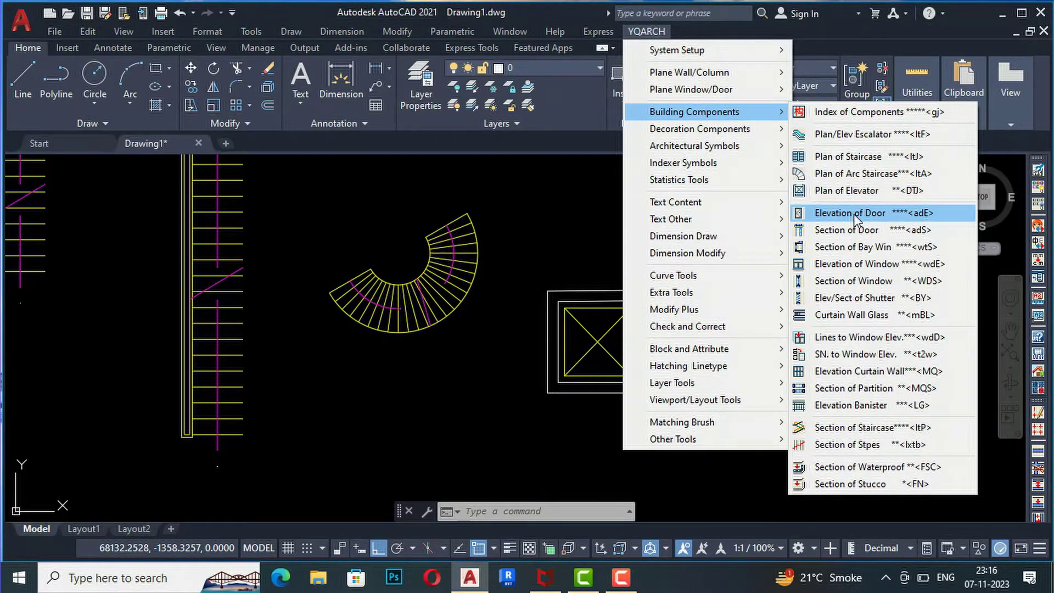
click(855, 214)
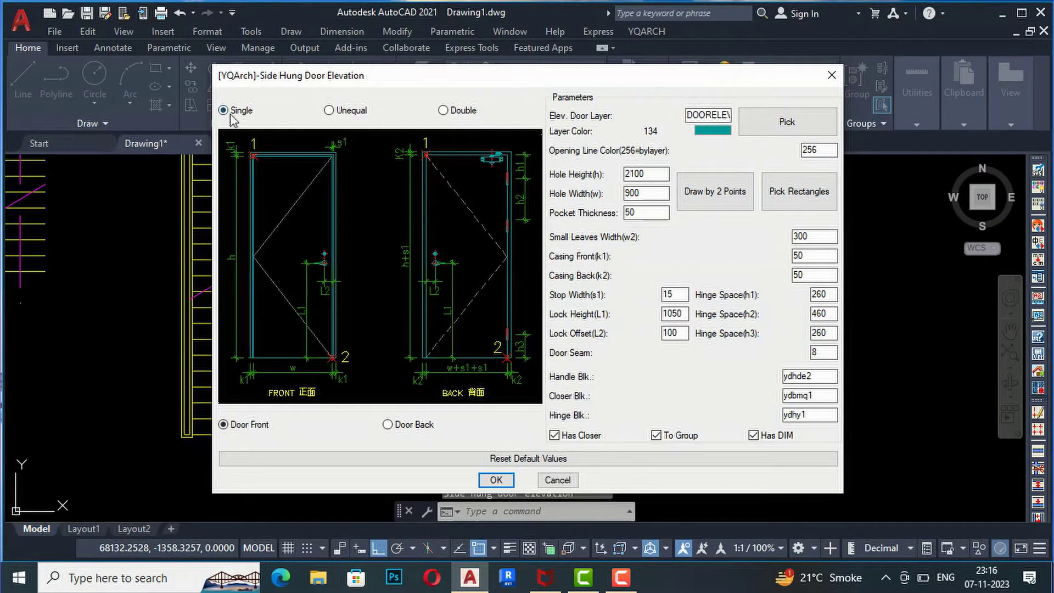
click(443, 110)
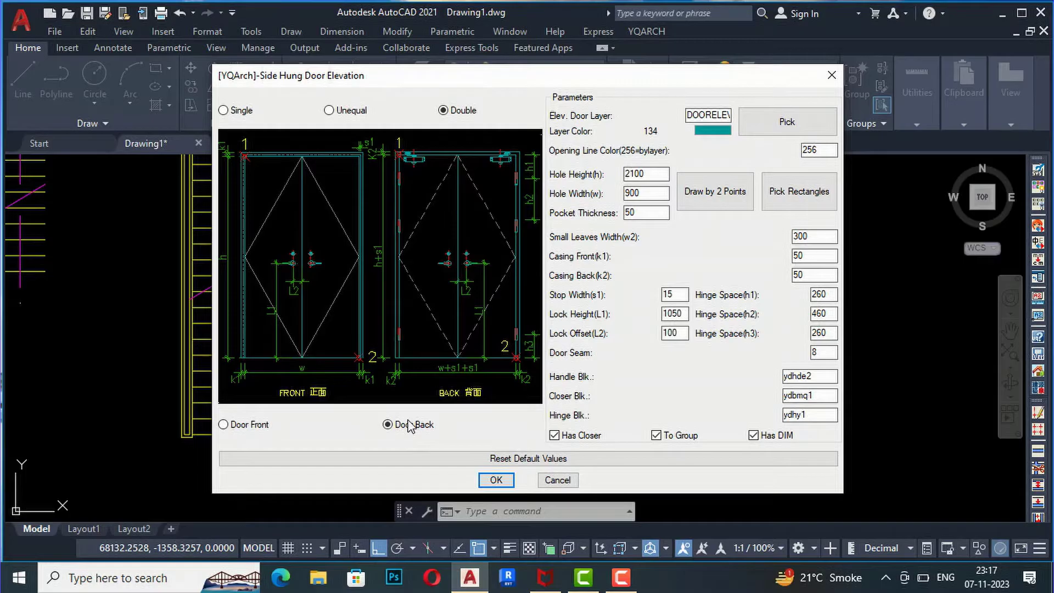
click(223, 425)
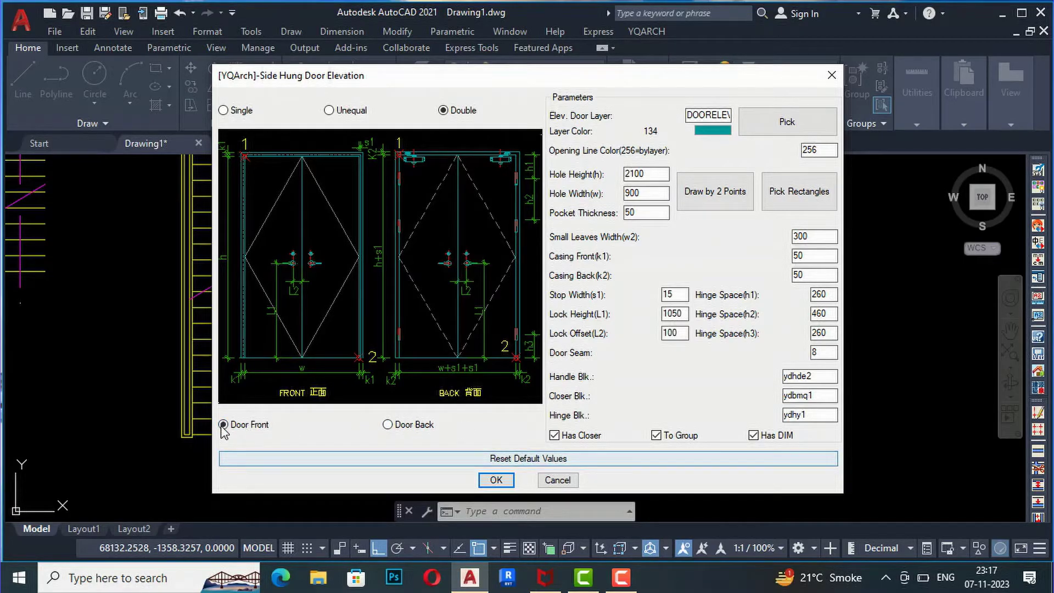
click(495, 481)
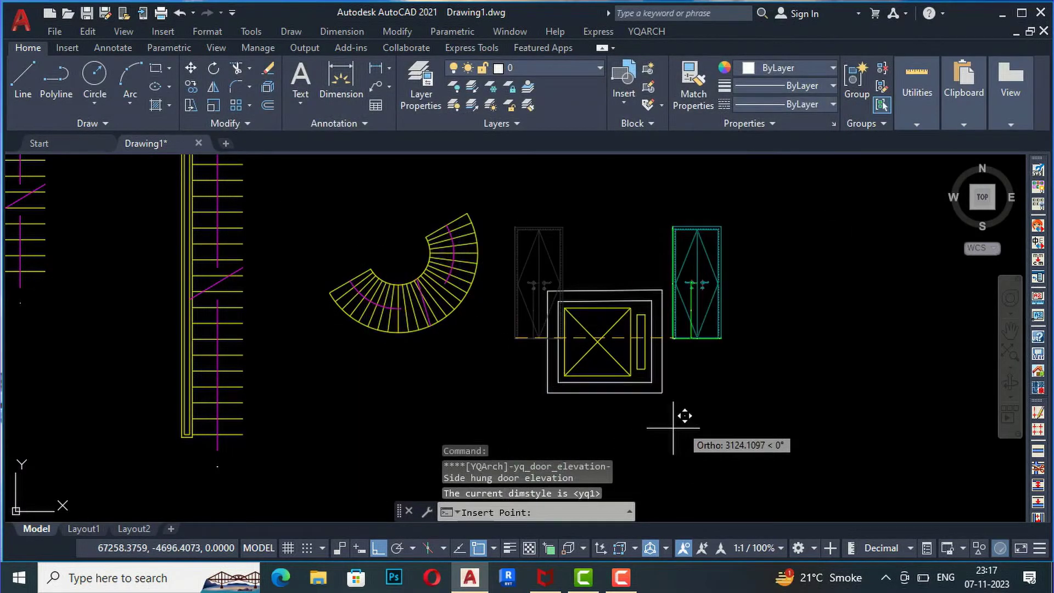
scroll(846, 247, up, 4)
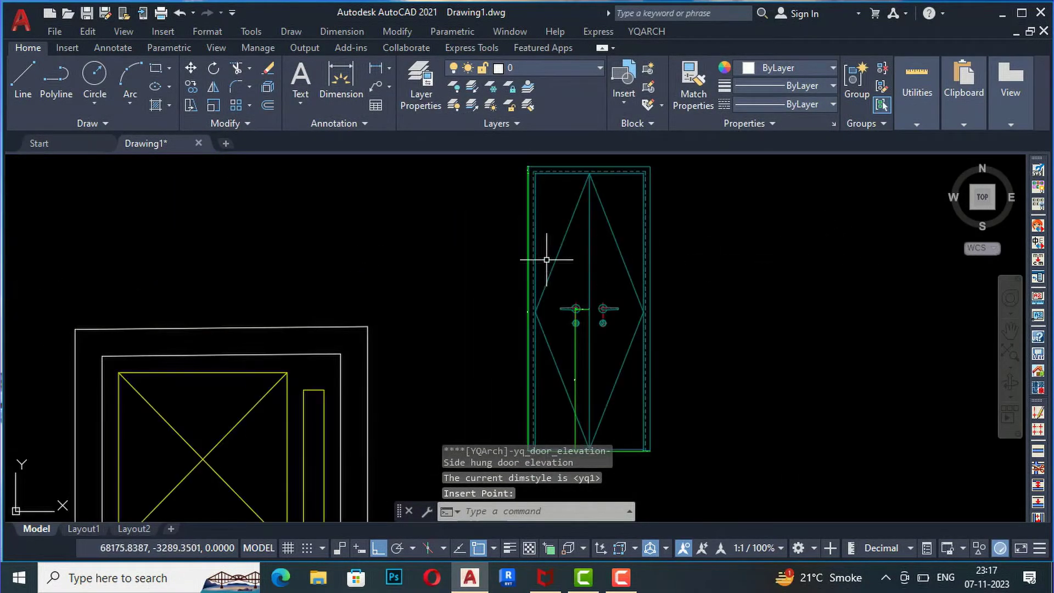
scroll(357, 302, down, 3)
Insert a single-leaf side-hung door elevation, front view, 2100 high and 900 wide, to the right of the double door
click(533, 293)
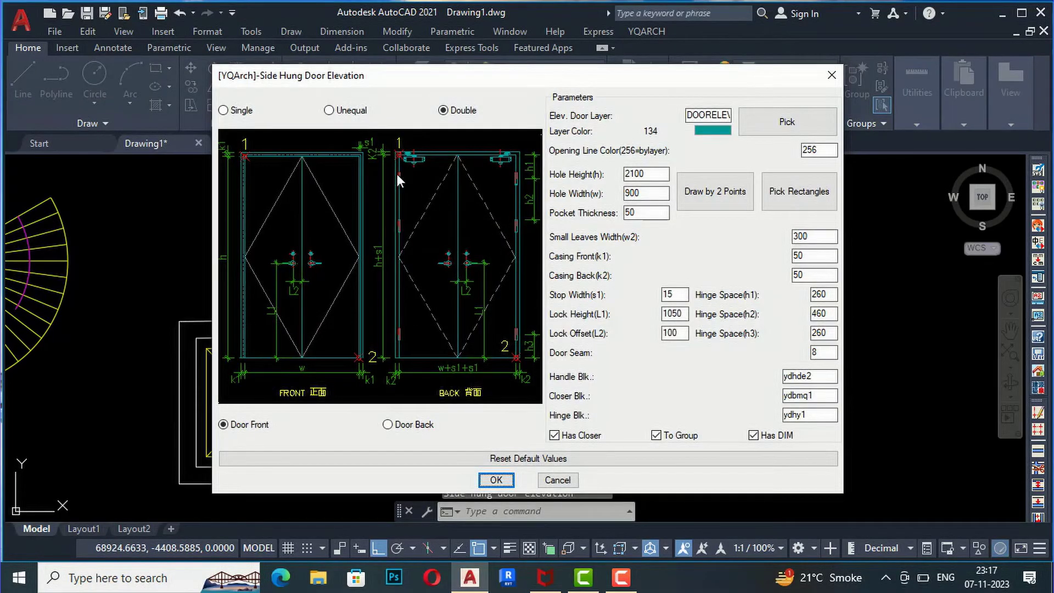
click(223, 111)
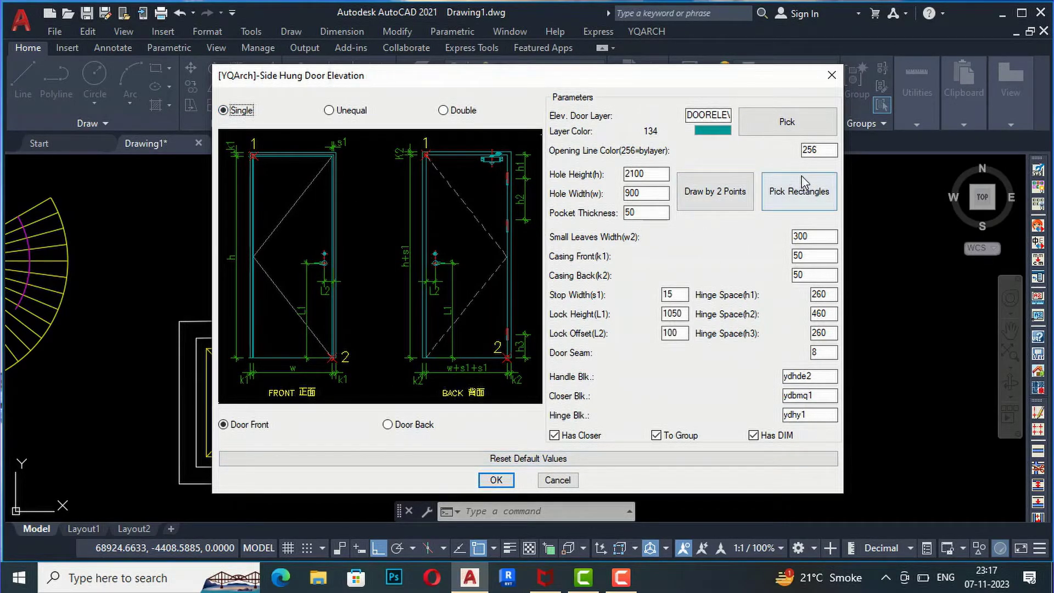
click(530, 458)
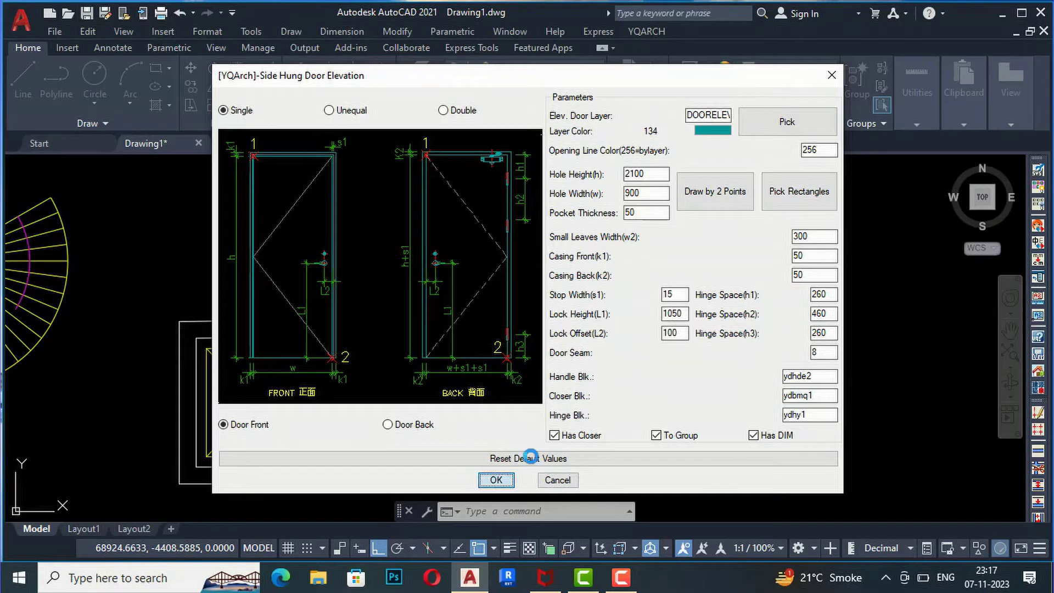
click(664, 369)
scroll(582, 310, down, 3)
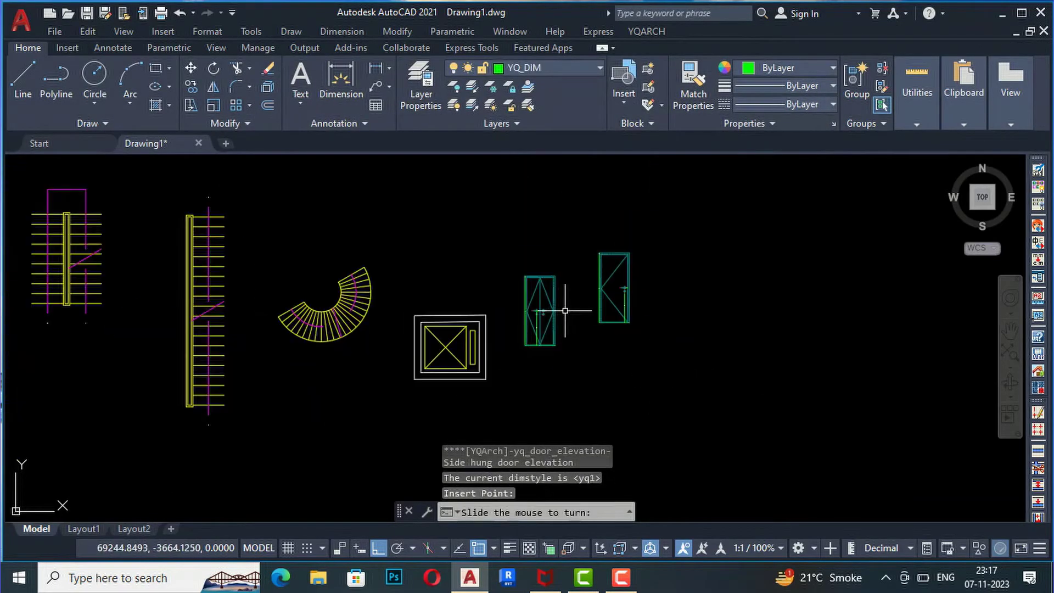
scroll(565, 311, up, 2)
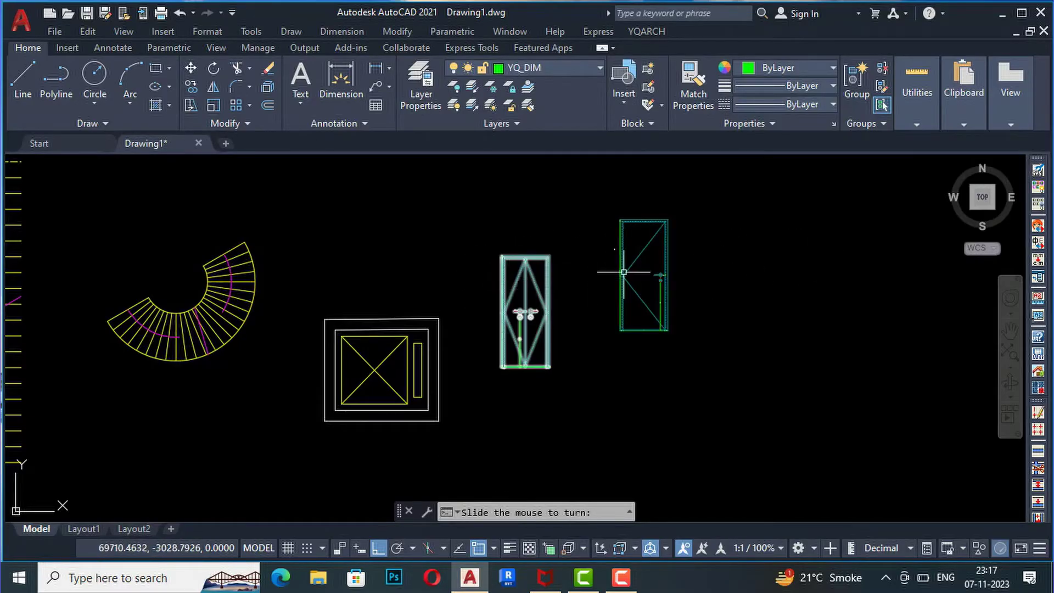
scroll(615, 275, up, 3)
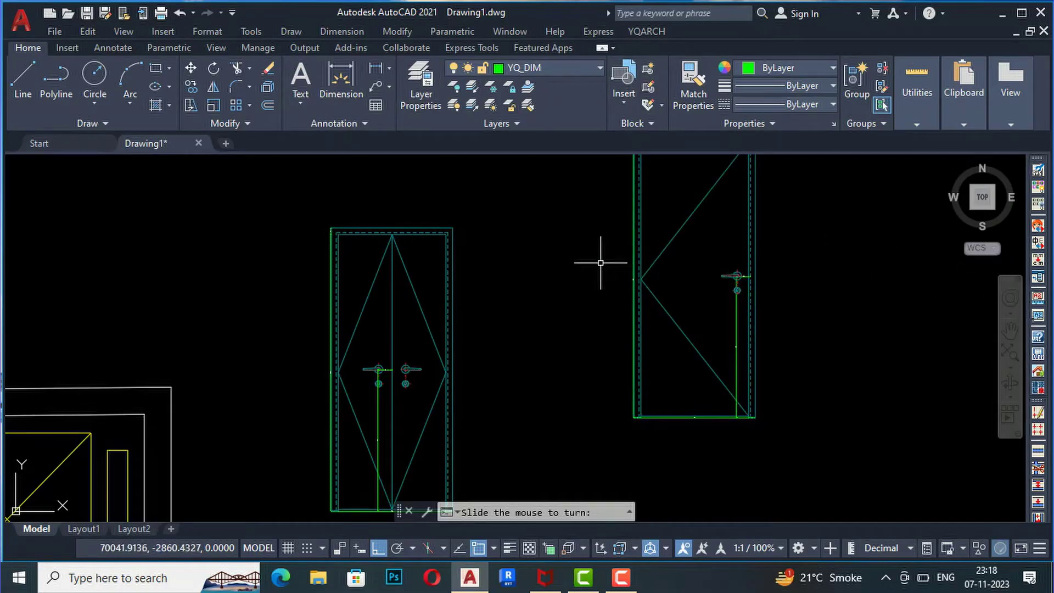
key(Escape)
scroll(478, 317, down, 2)
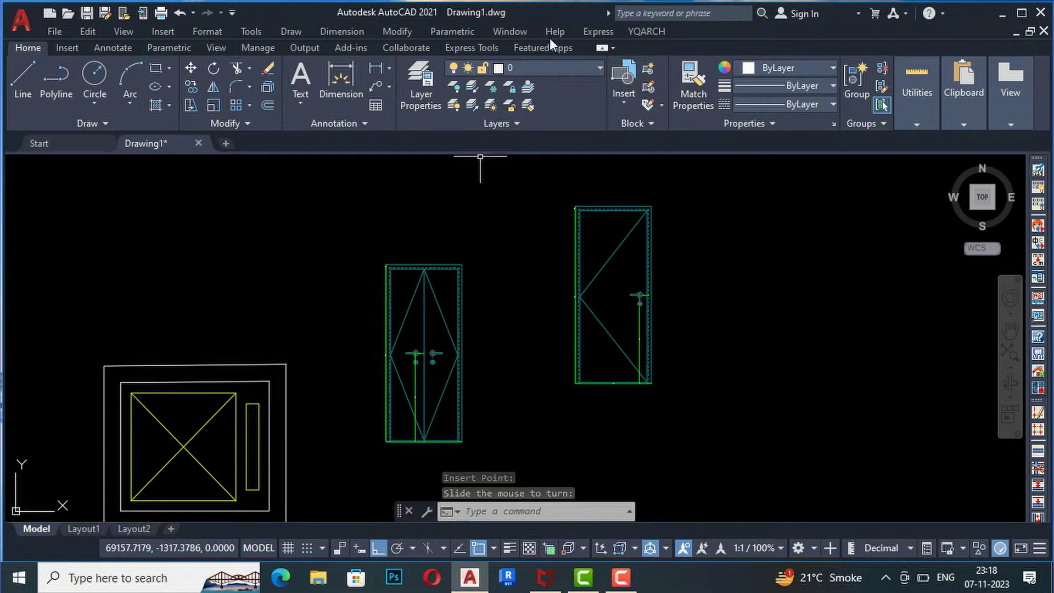
Draw a vertical YQArch wall segment, 200 thick and centre-aligned, to the right of the single door elevation
click(646, 33)
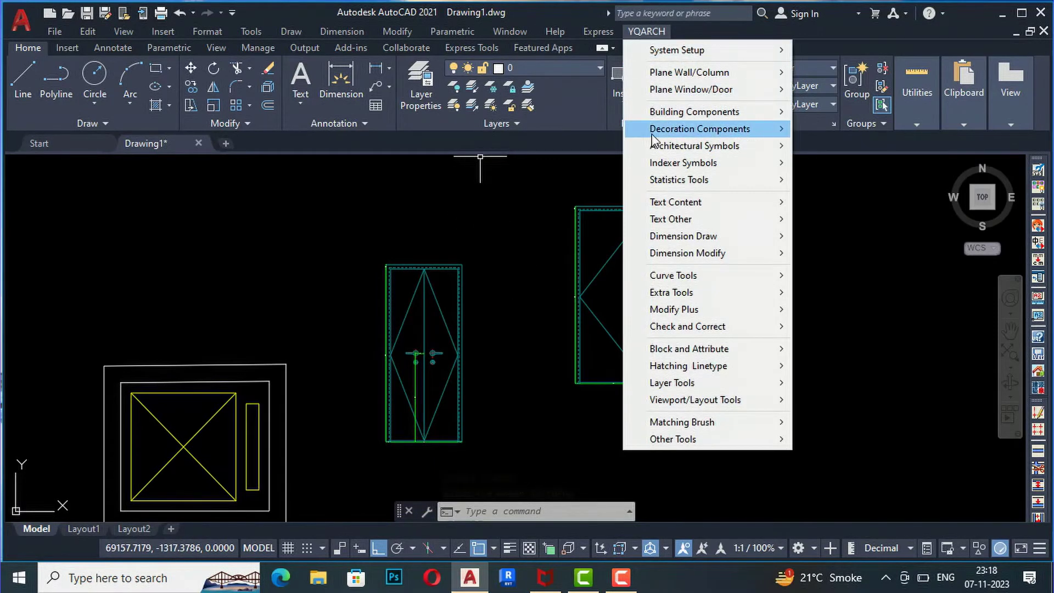
mouse_move(714, 112)
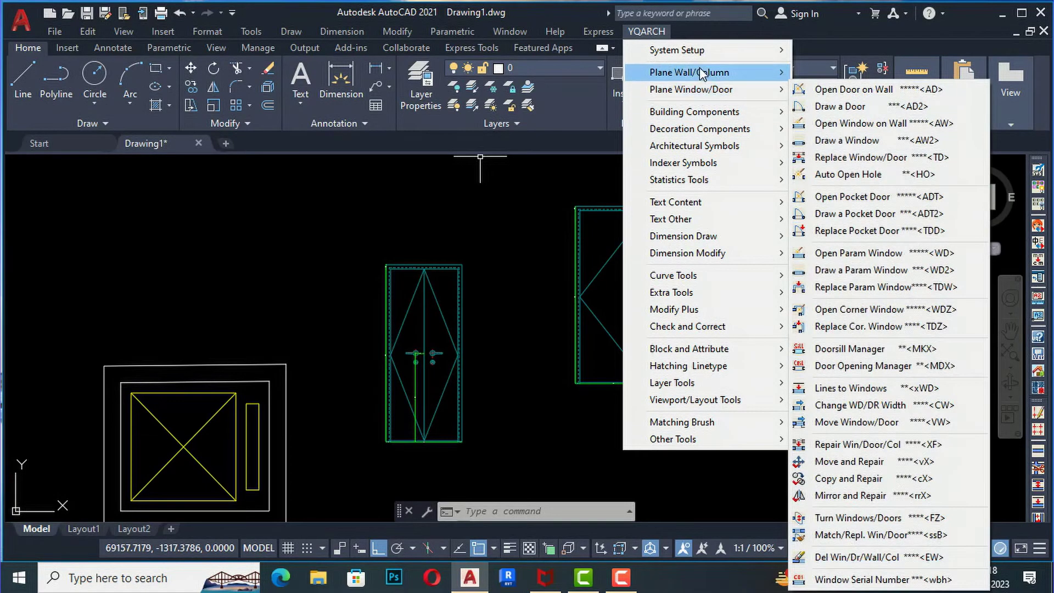
mouse_move(702, 73)
click(840, 117)
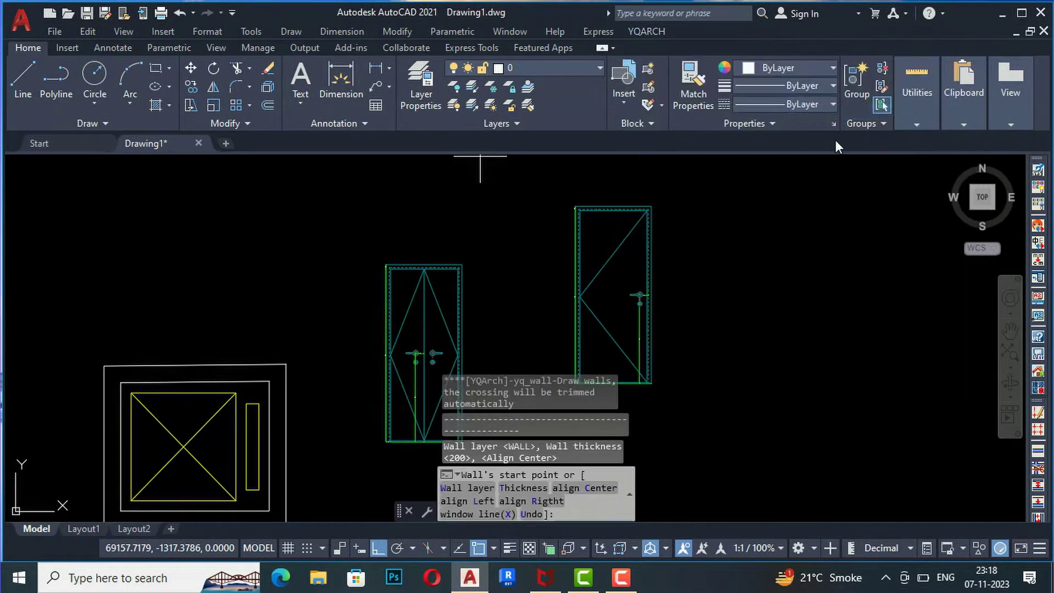
click(733, 209)
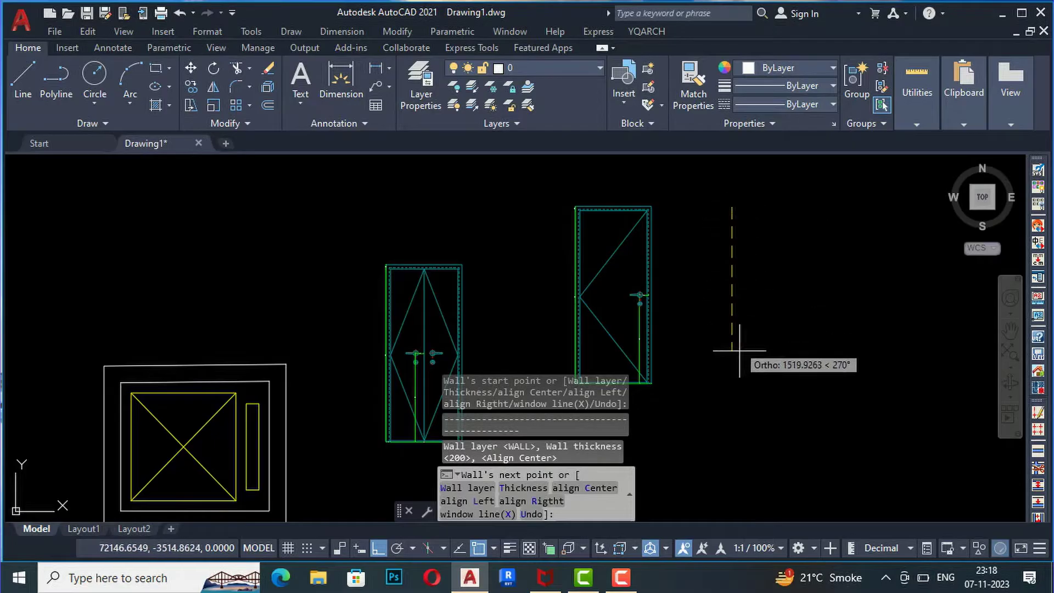
click(802, 396)
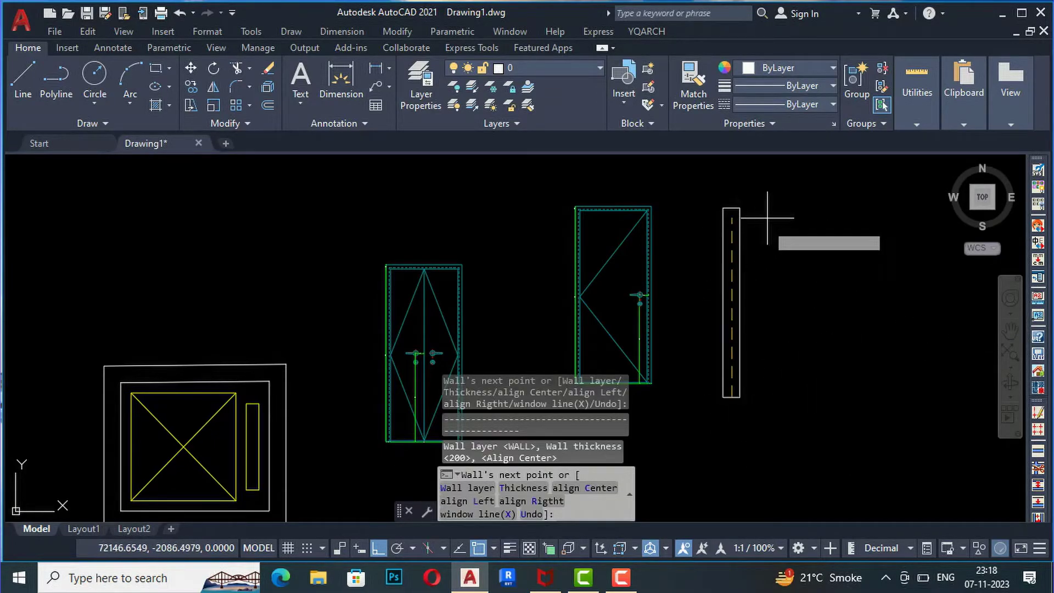
key(Escape)
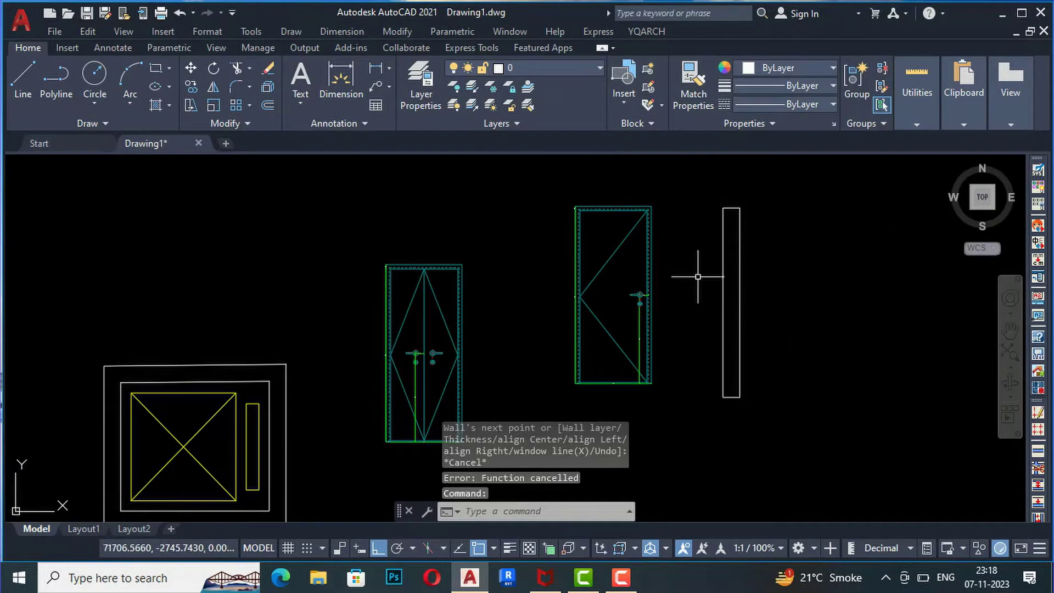
Create a Style1 wood door section with a 2100 pocket ceiling height between the two long lines of the vertical wall
click(643, 32)
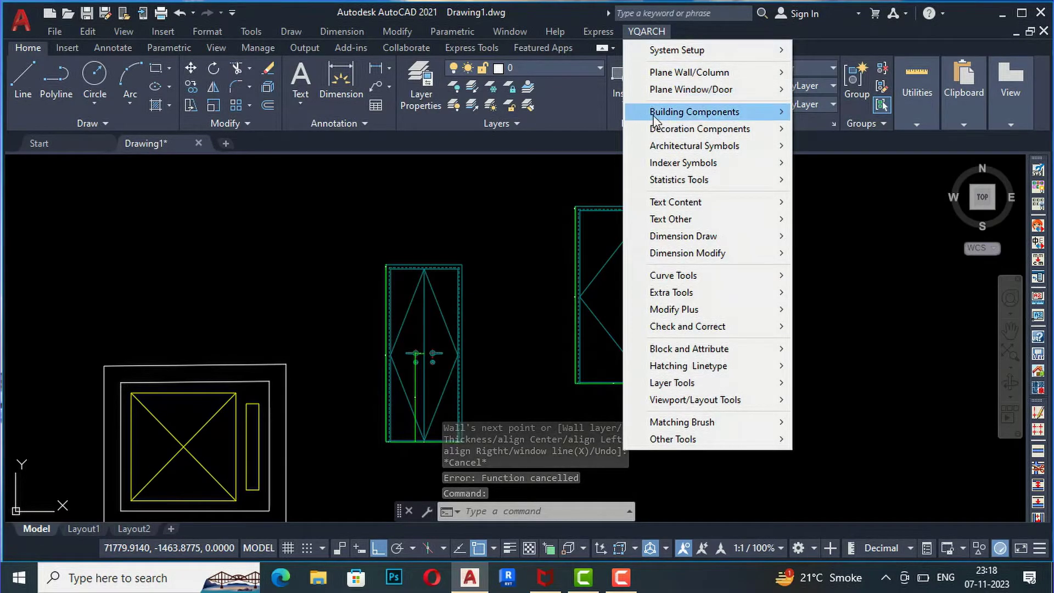
mouse_move(655, 118)
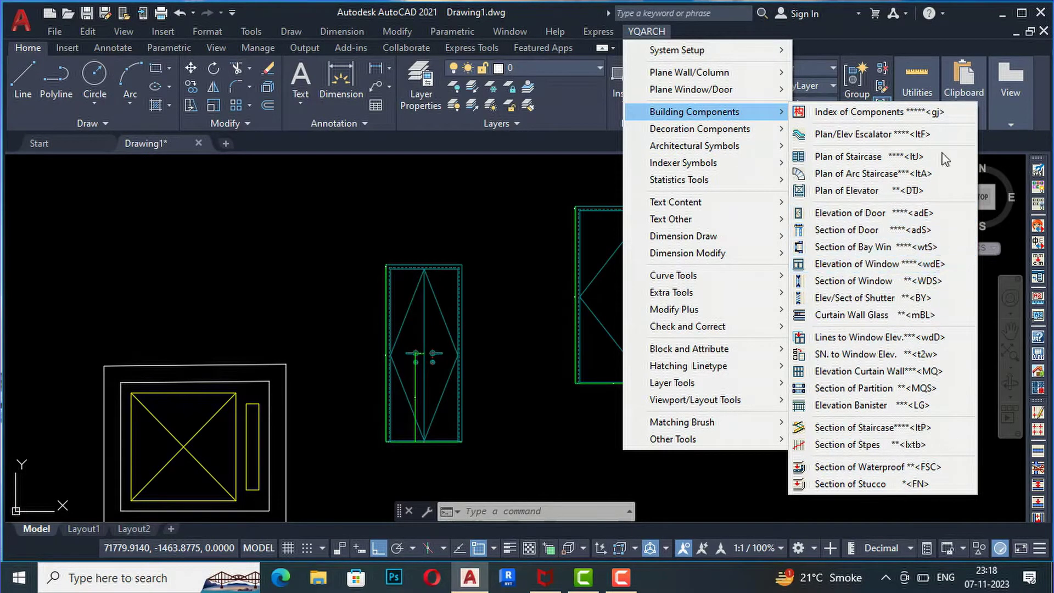
click(850, 230)
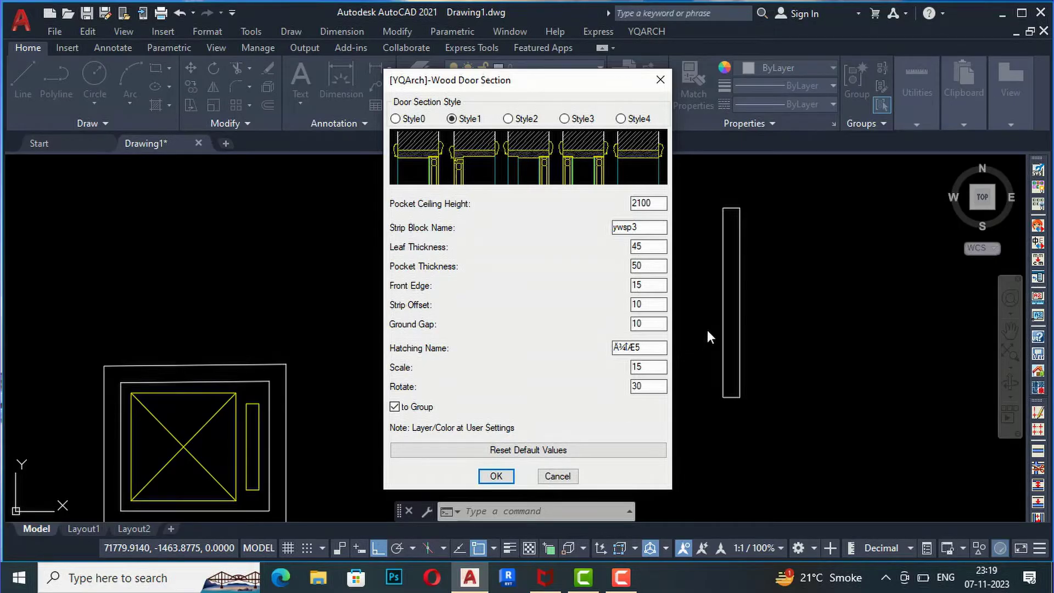
click(496, 476)
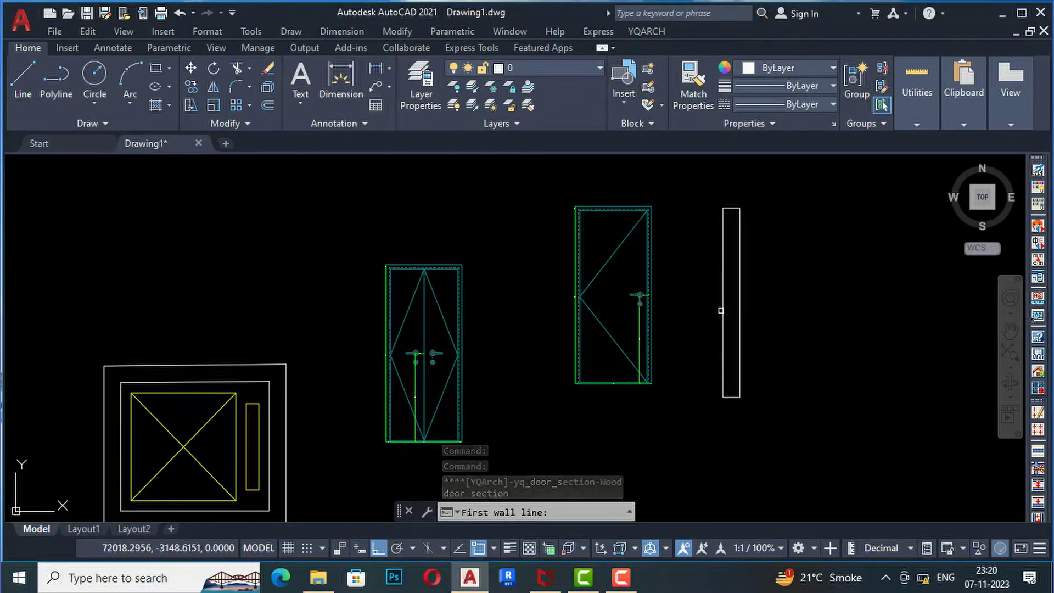
click(724, 305)
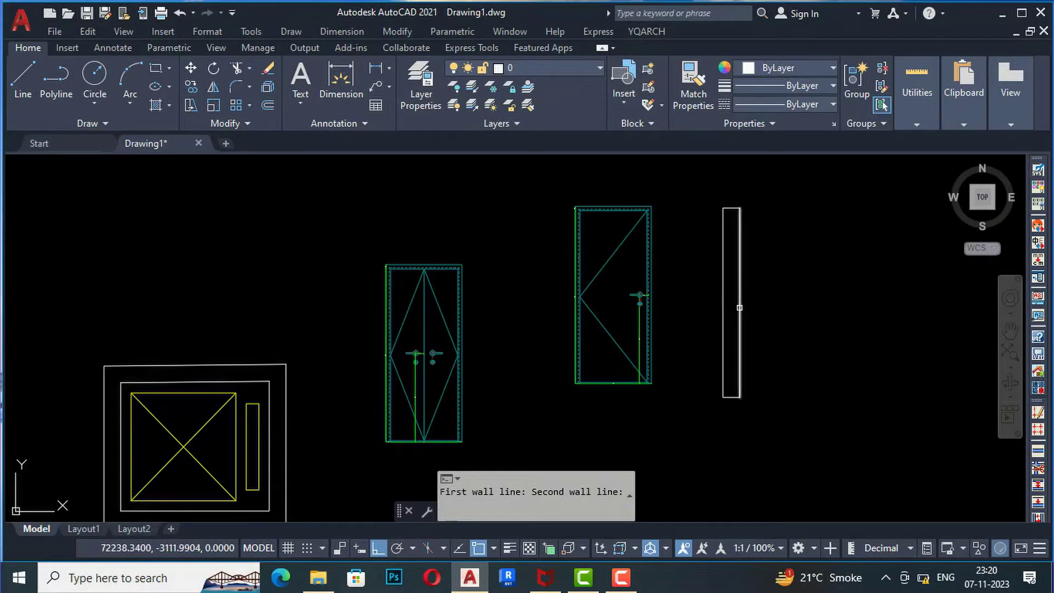
click(740, 306)
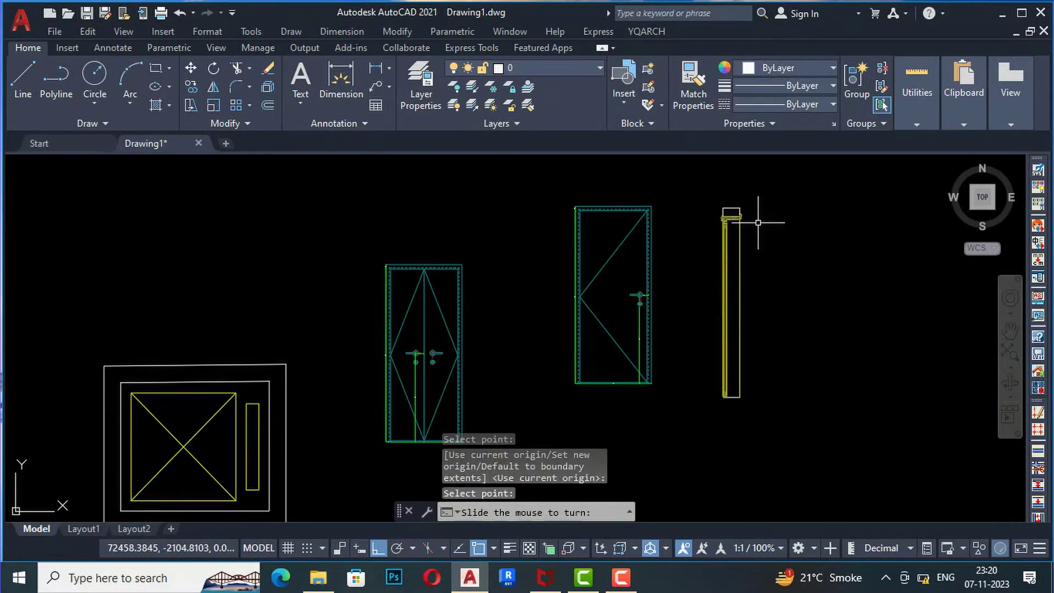
Turn the door section so its leaf lies along the wall's right face and finish the placement
scroll(758, 219, up, 5)
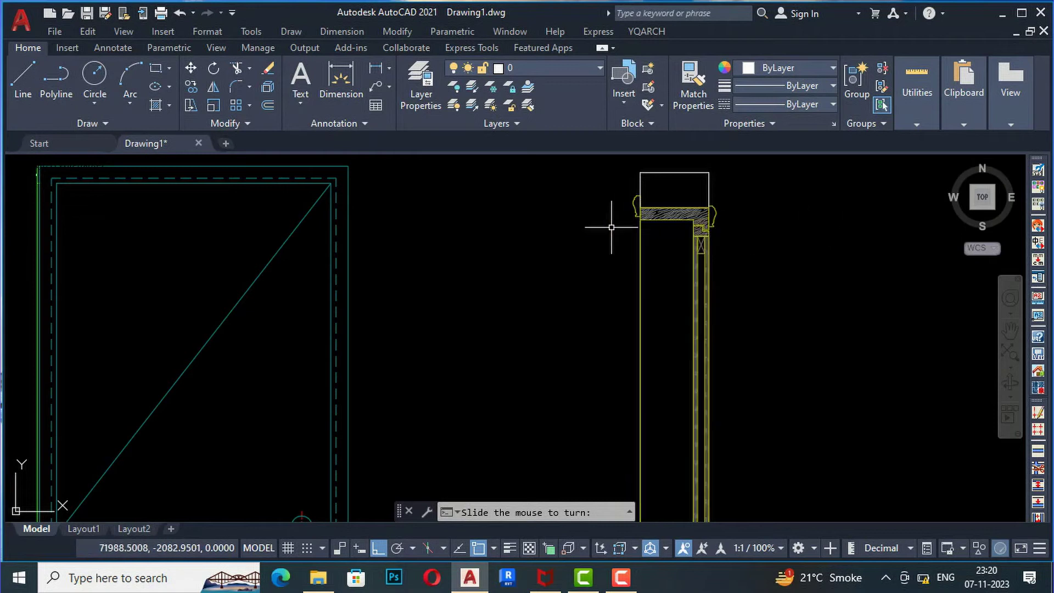
click(564, 227)
scroll(758, 207, down, 6)
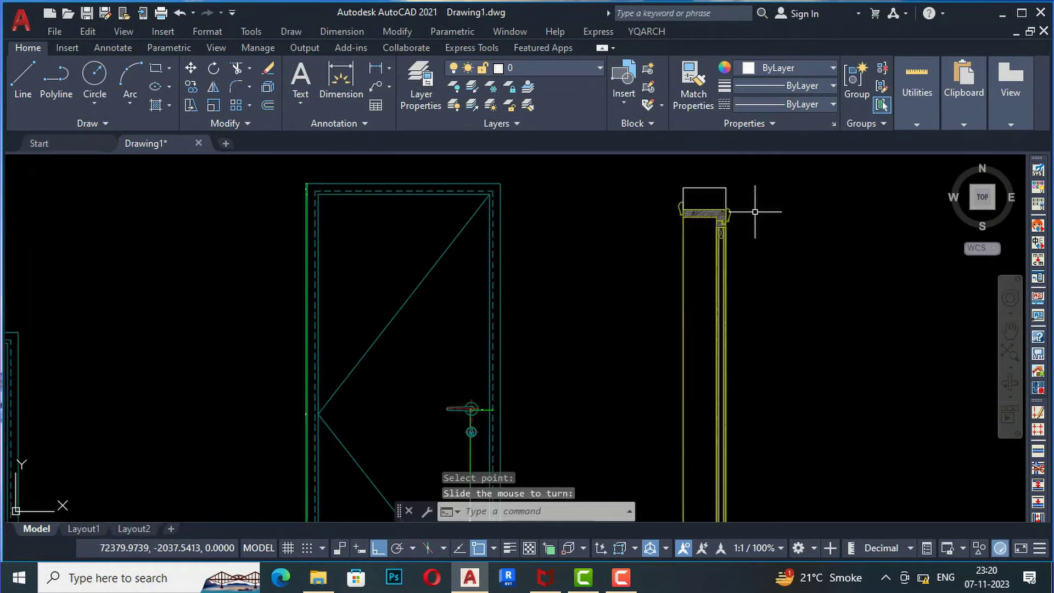
scroll(749, 207, up, 2)
scroll(747, 189, up, 3)
scroll(541, 358, down, 5)
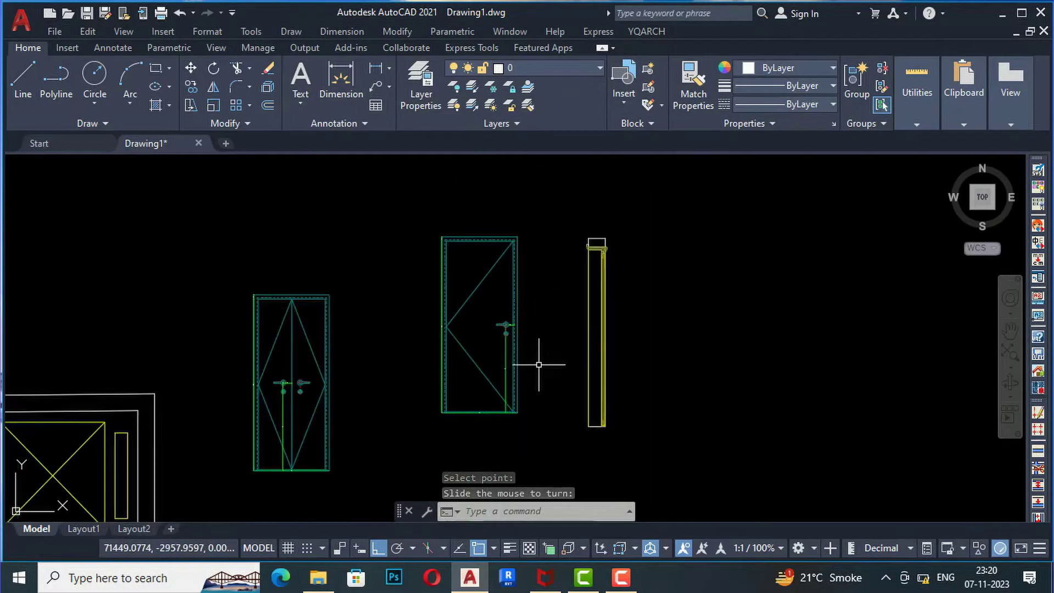
click(647, 31)
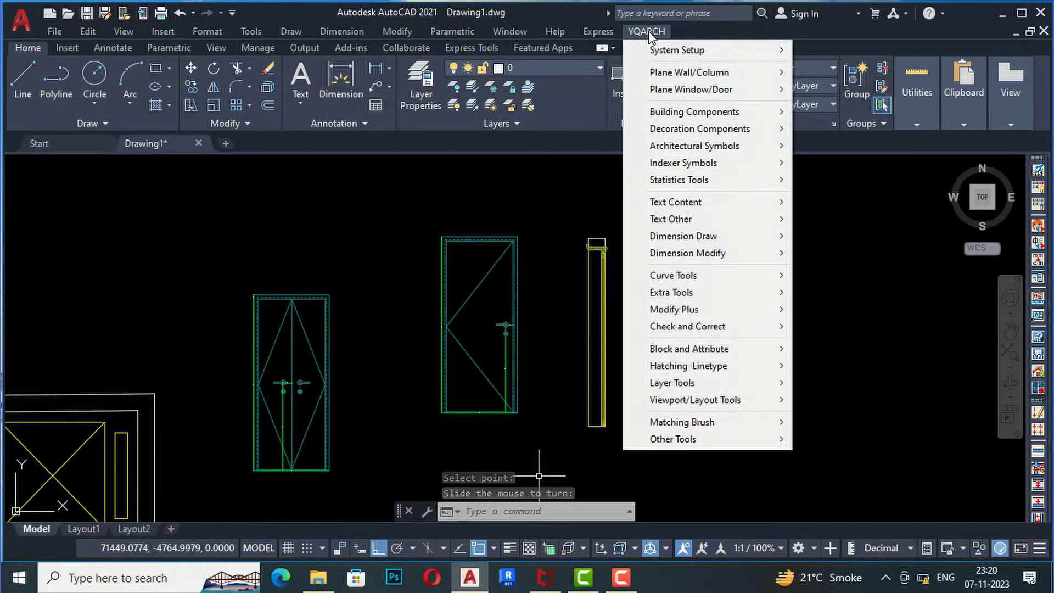
mouse_move(694, 112)
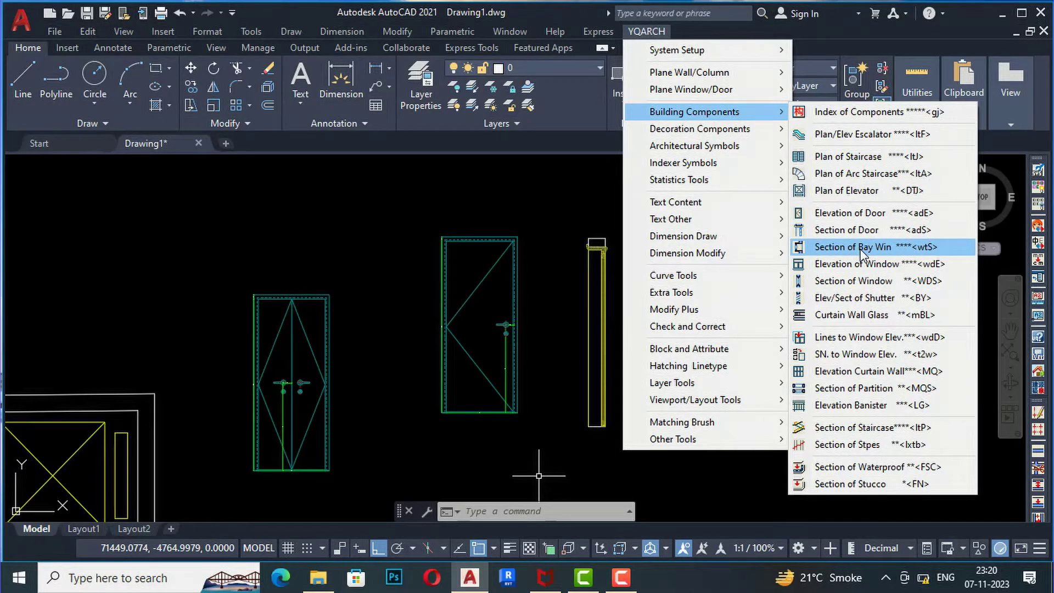
click(515, 439)
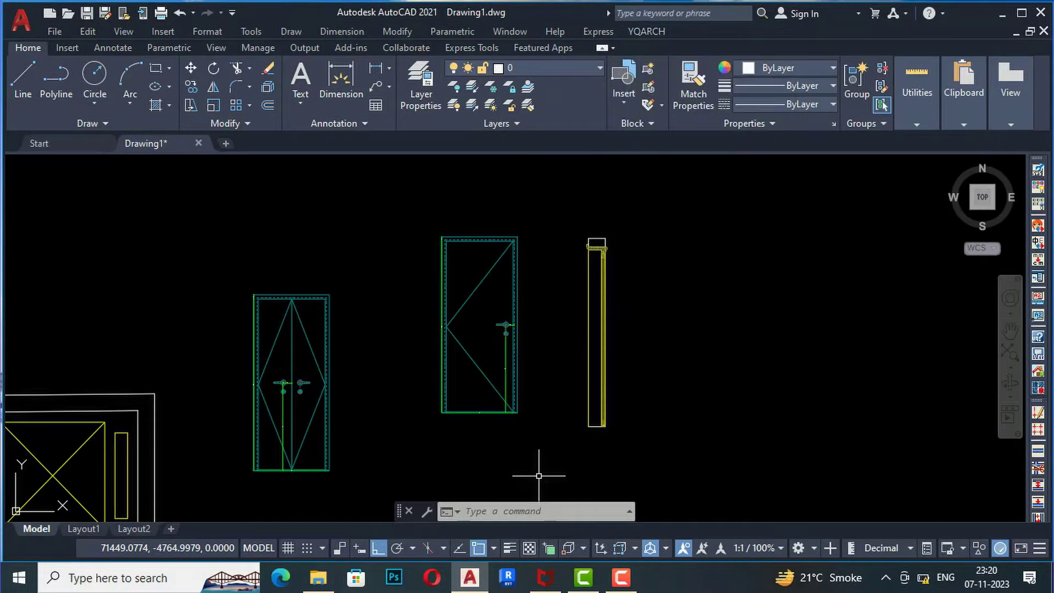
click(561, 426)
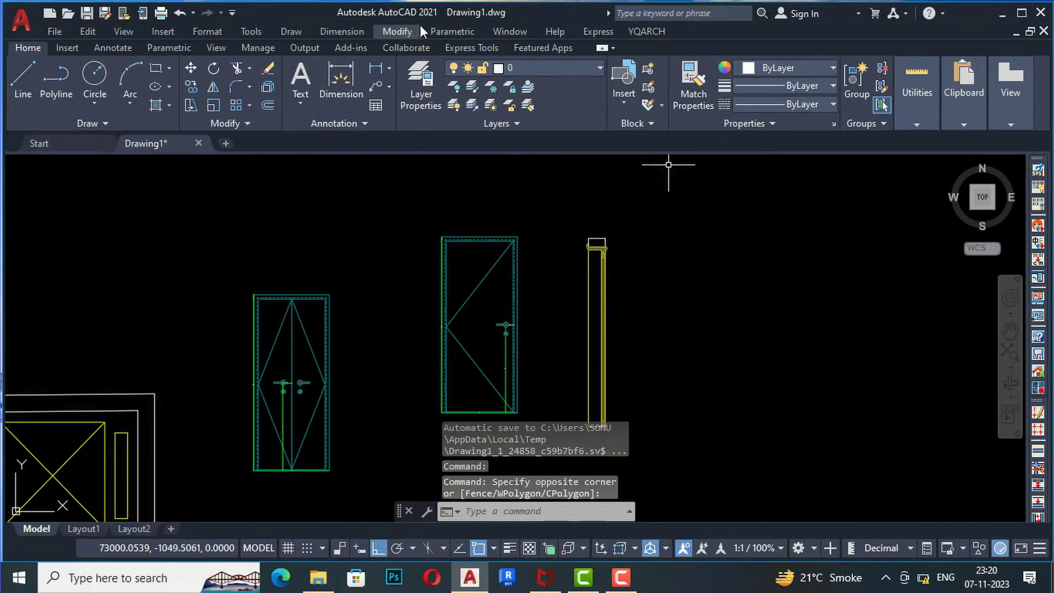
Draw a closed four-sided YQArch wall loop, 200 thick and centre-aligned, to the right of the door section
click(650, 33)
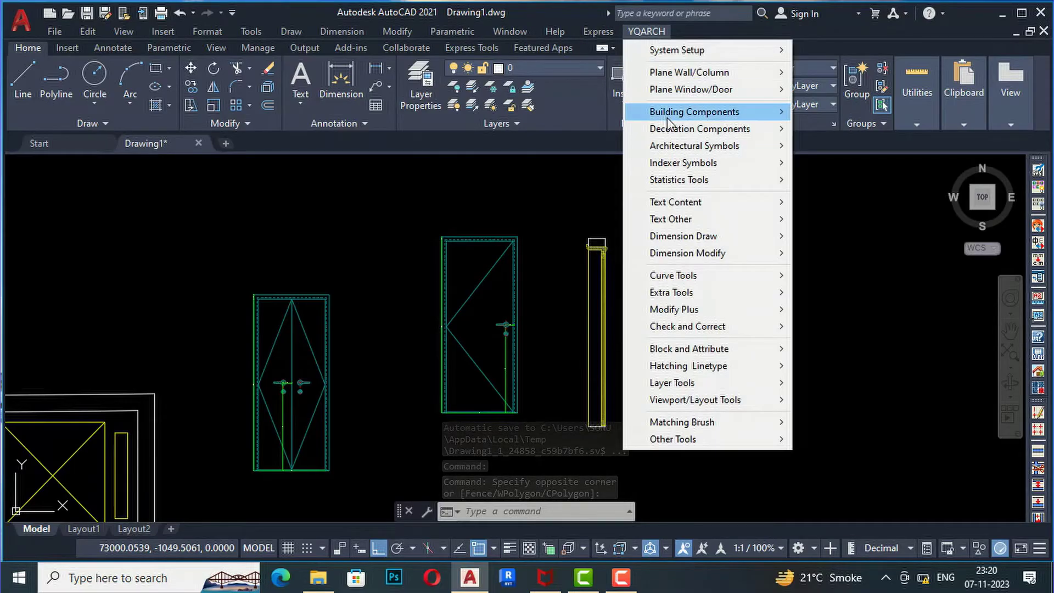
mouse_move(730, 73)
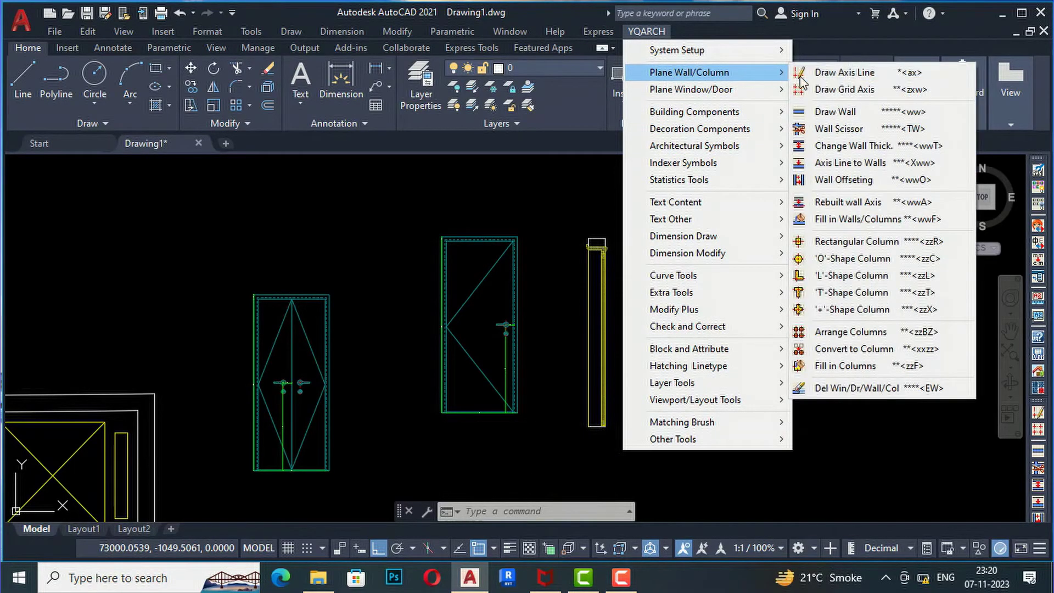
click(831, 111)
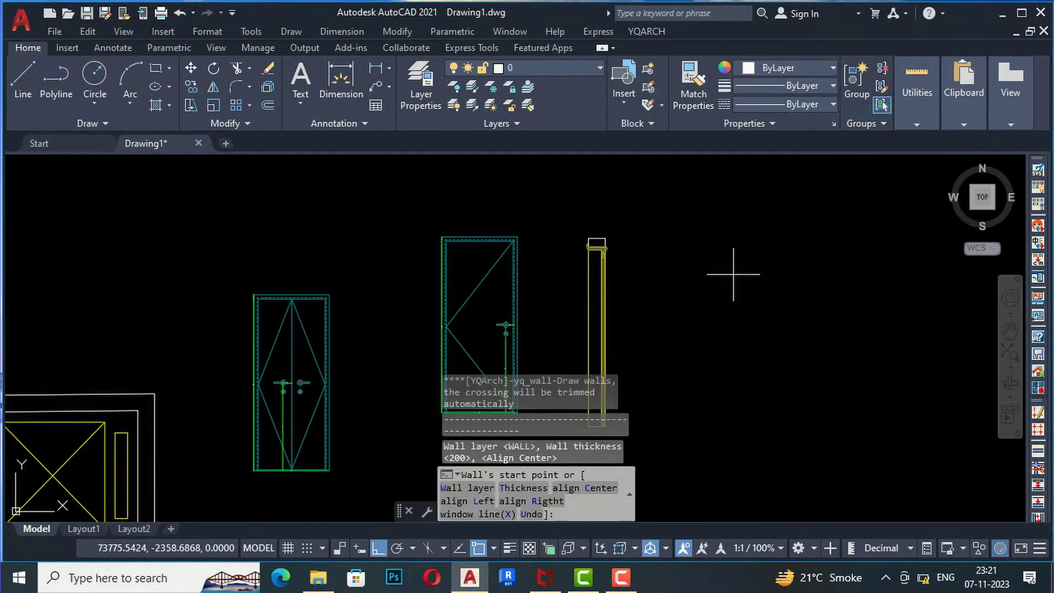
click(682, 236)
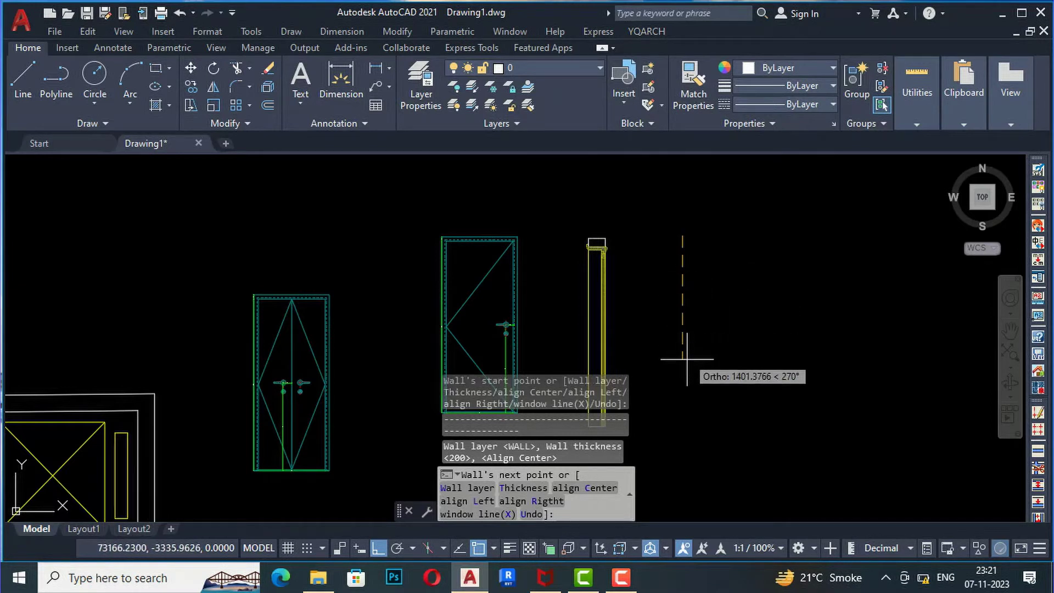
click(690, 429)
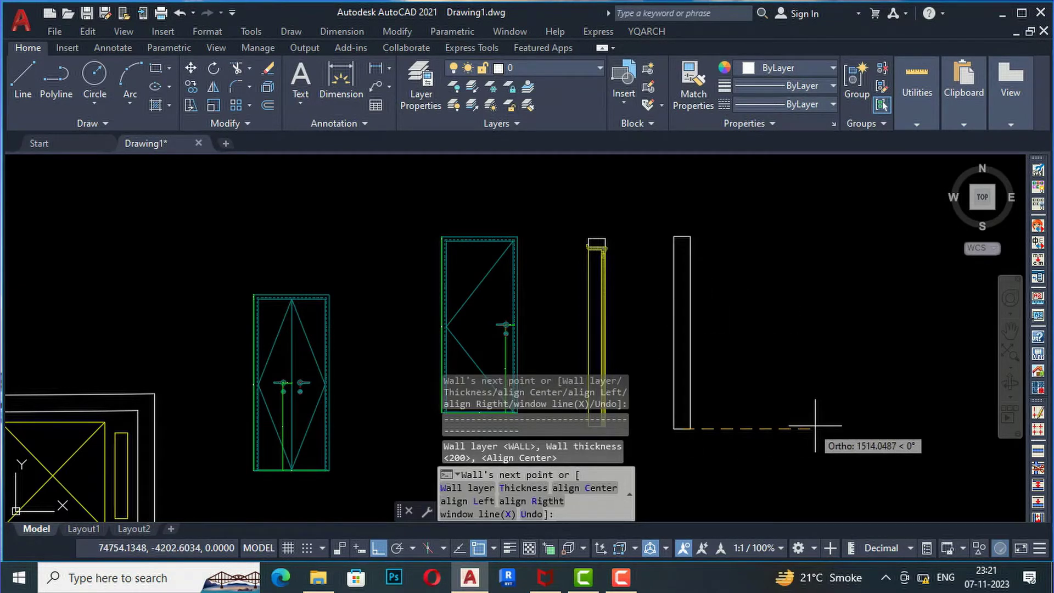
click(896, 429)
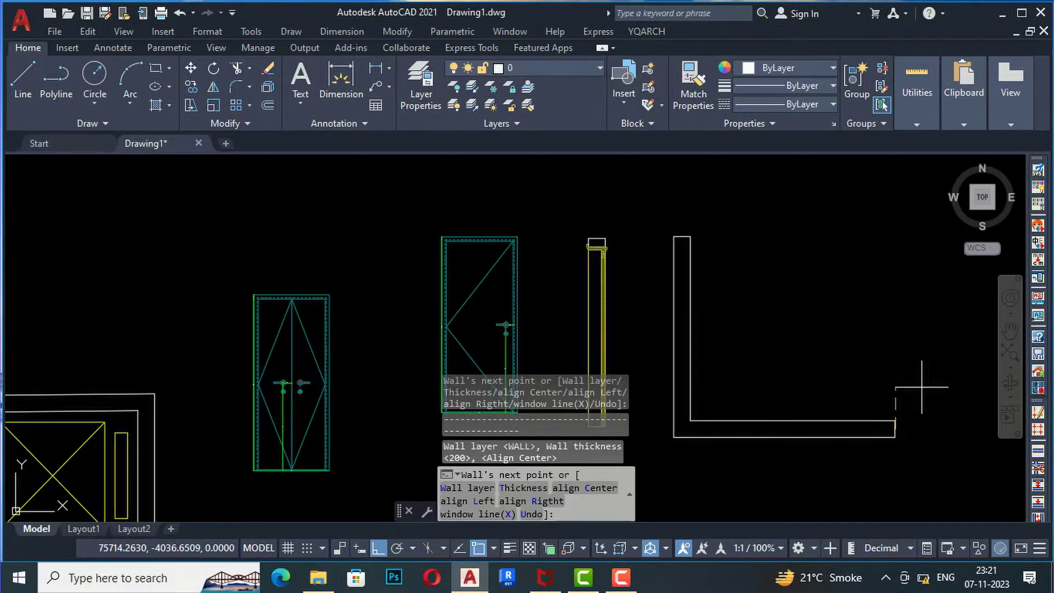
click(883, 227)
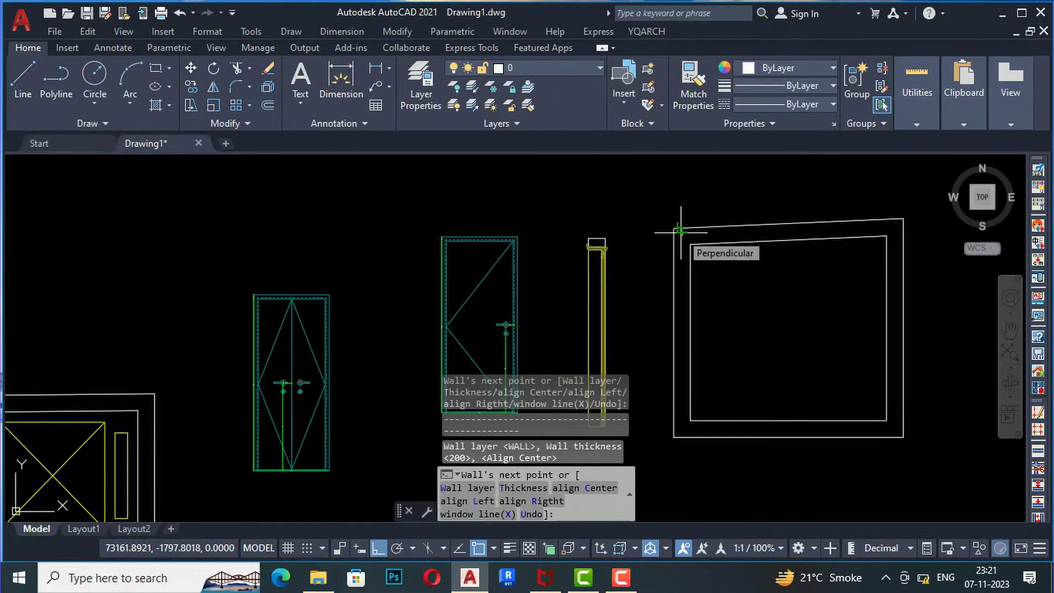
key(Escape)
Replace the slanted upper wall of the loop with a straight horizontal wall, 200 thick and centre-aligned
click(771, 272)
click(745, 181)
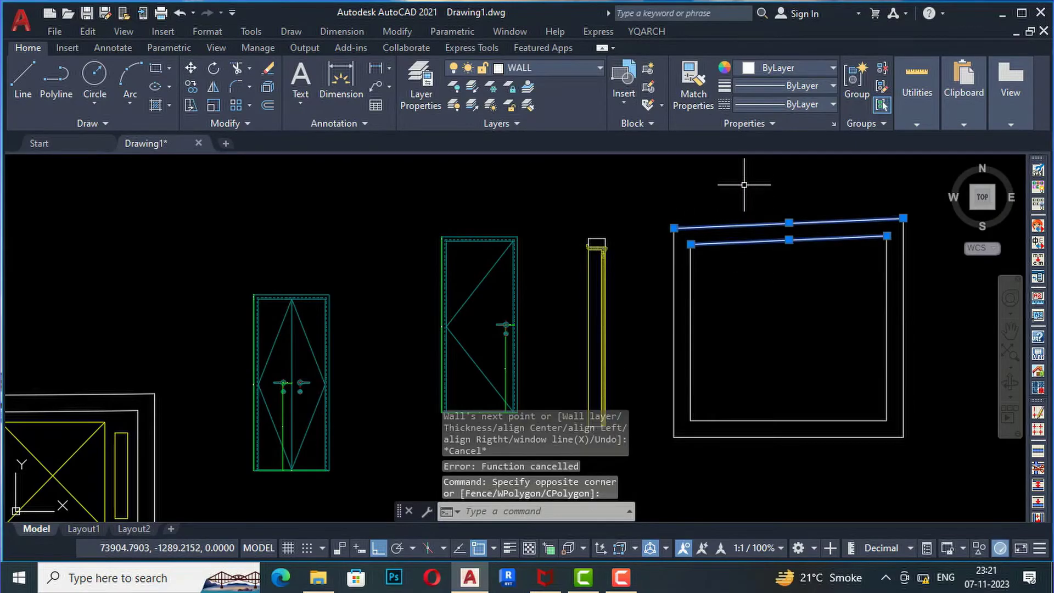
key(Delete)
text(ww)
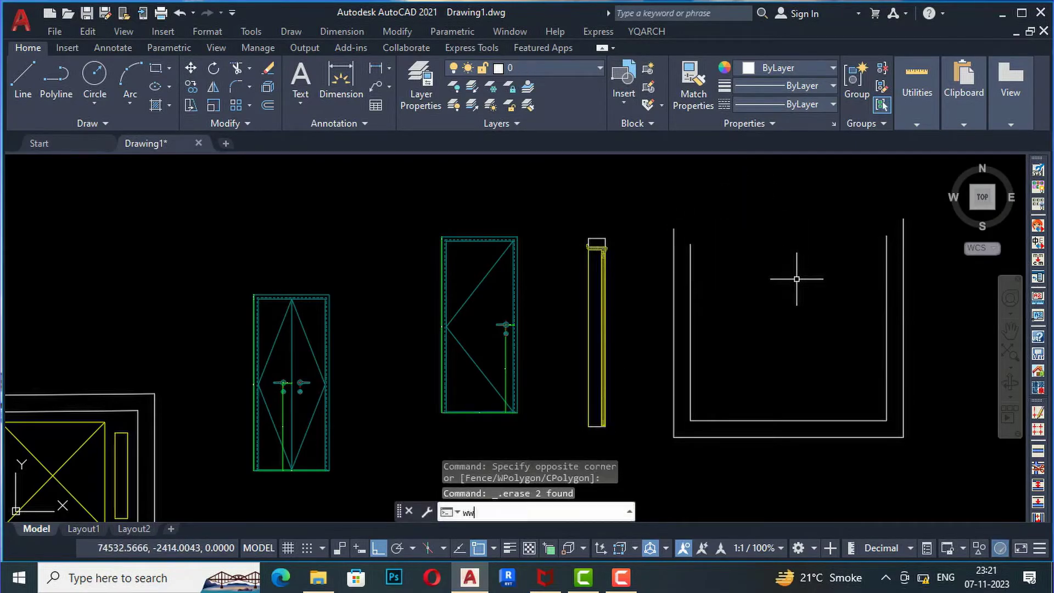
key(Return)
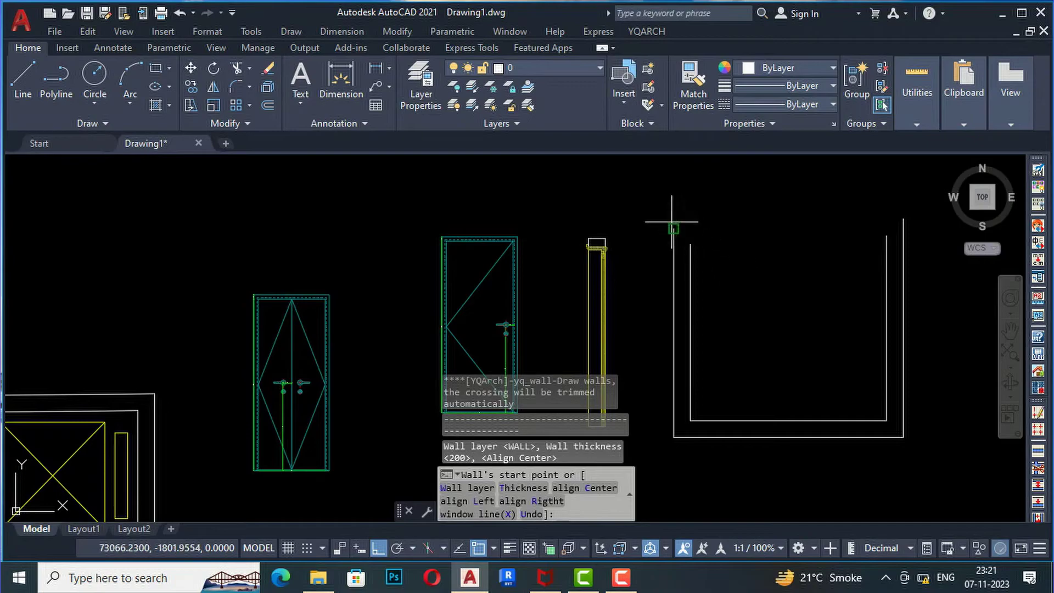
click(673, 227)
click(901, 221)
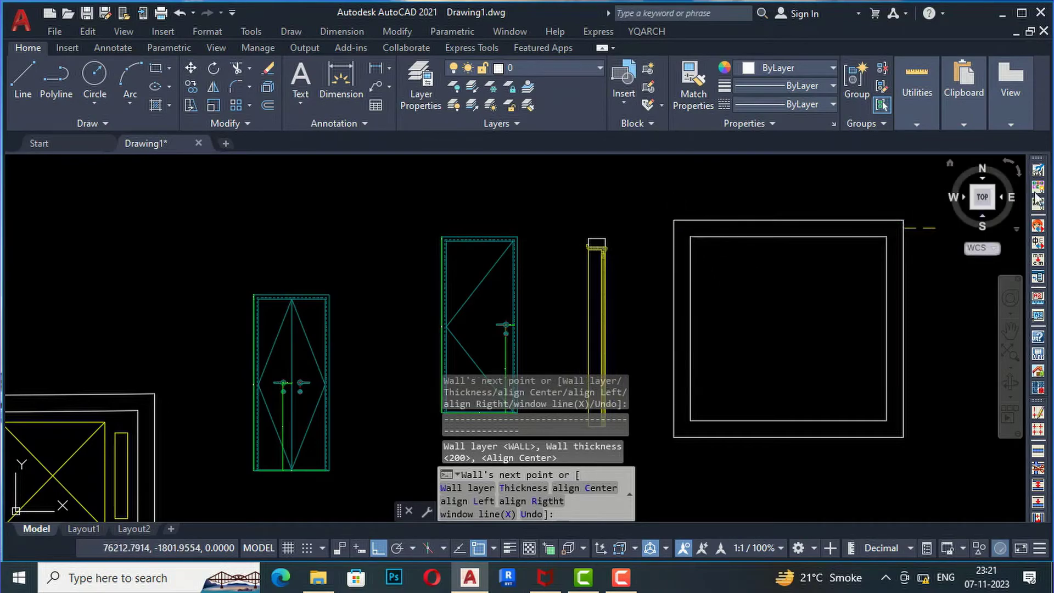
key(Escape)
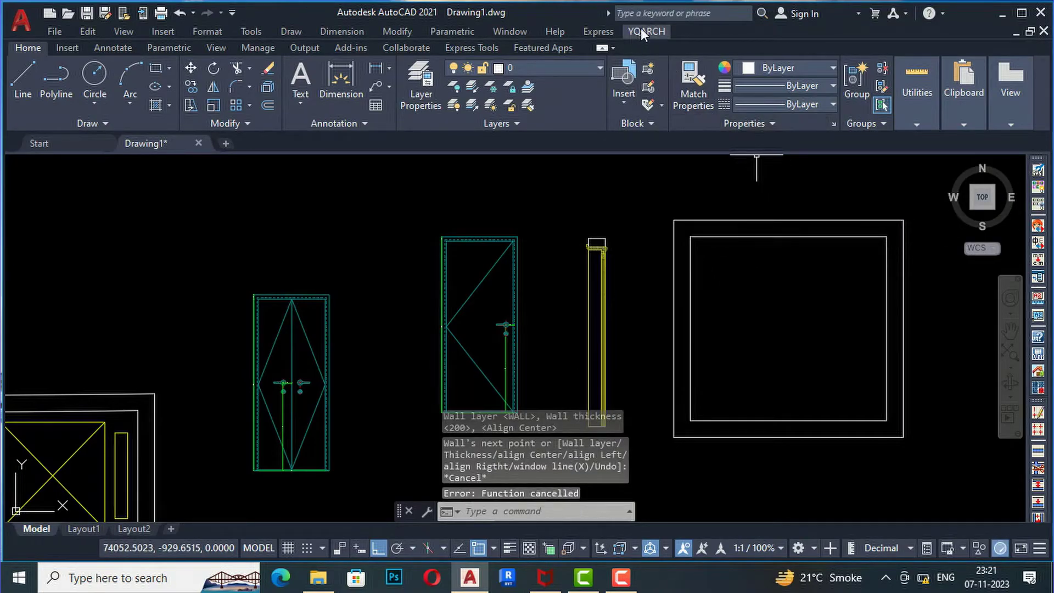
Create a bay window section in the loop's left wall with sill height 450, board thickness 100, window height 1600 and depth 700
click(641, 28)
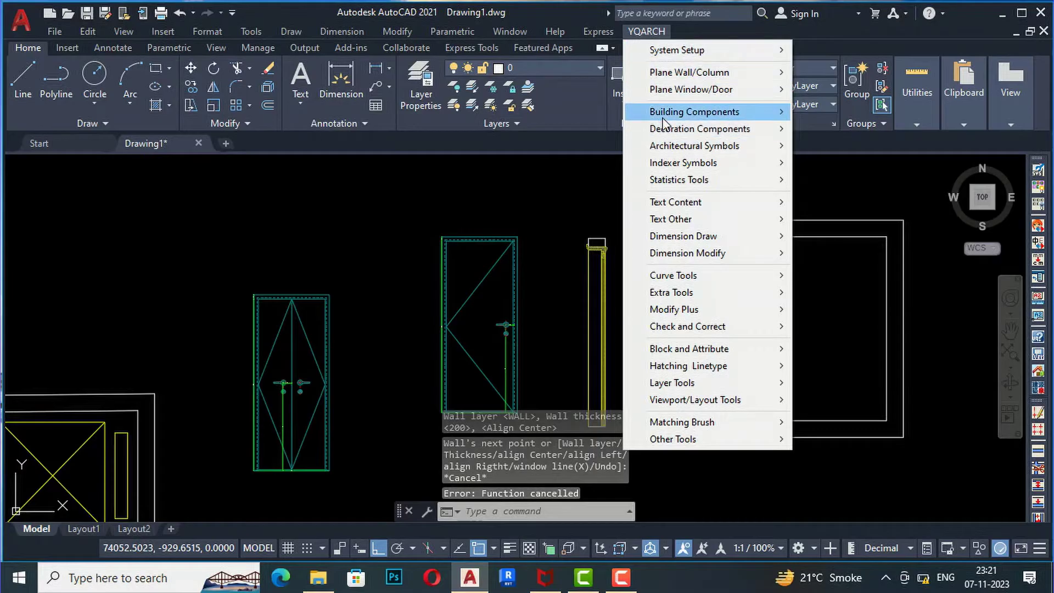
mouse_move(663, 117)
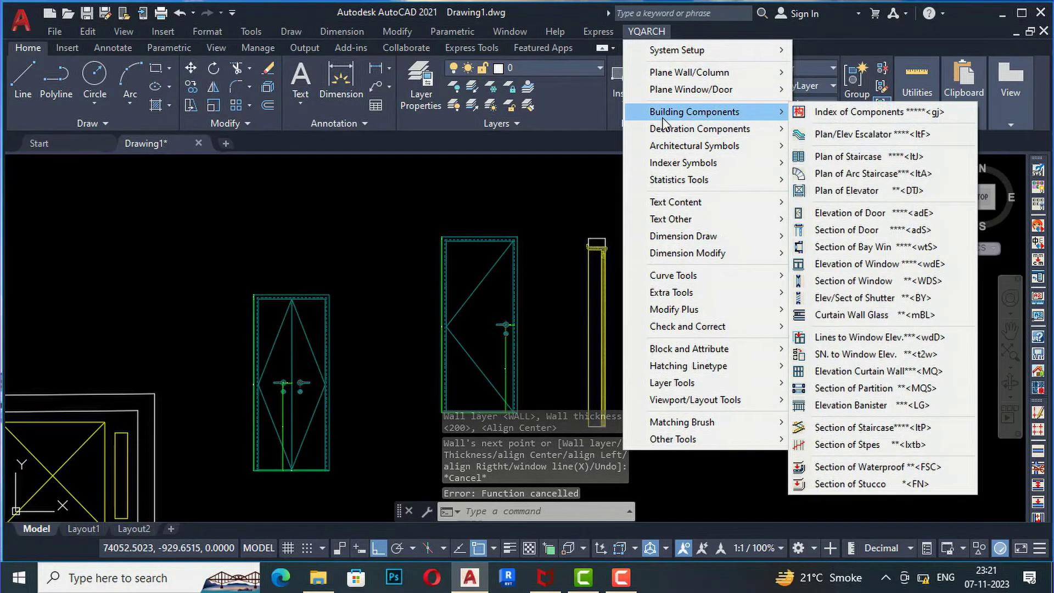
click(854, 250)
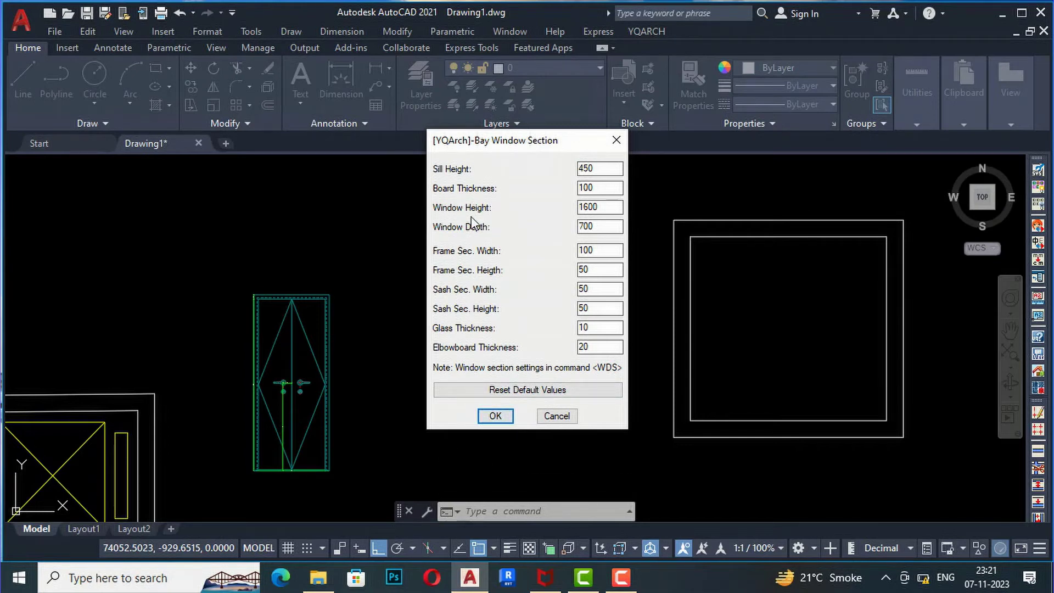
click(492, 415)
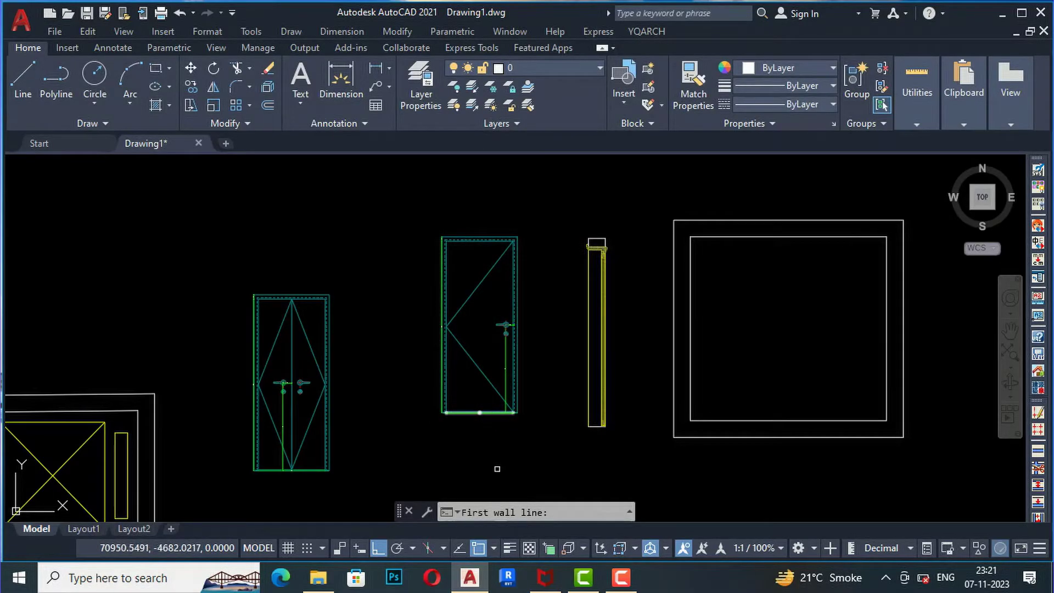
middle_drag(601, 456, 425, 444)
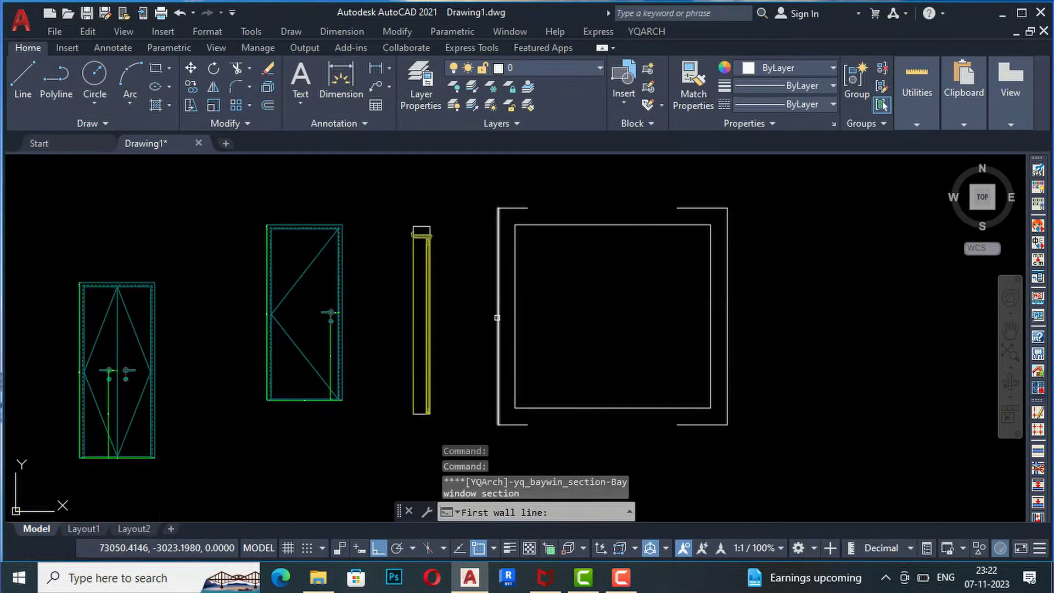
click(499, 316)
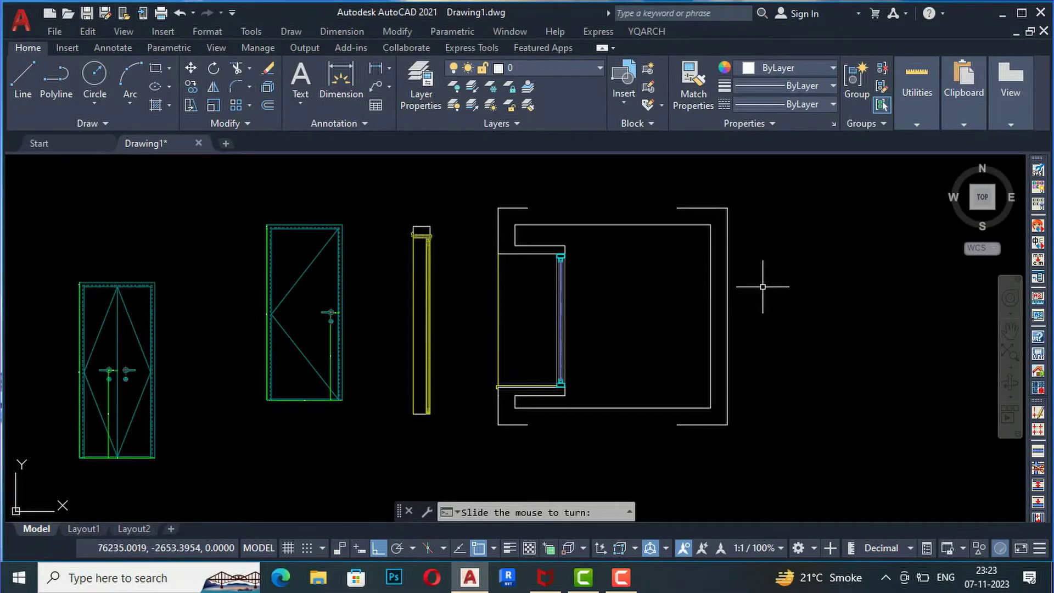
Turn the bay window section so it projects into the wall loop, finish the placement and dismiss the repeated command
click(648, 32)
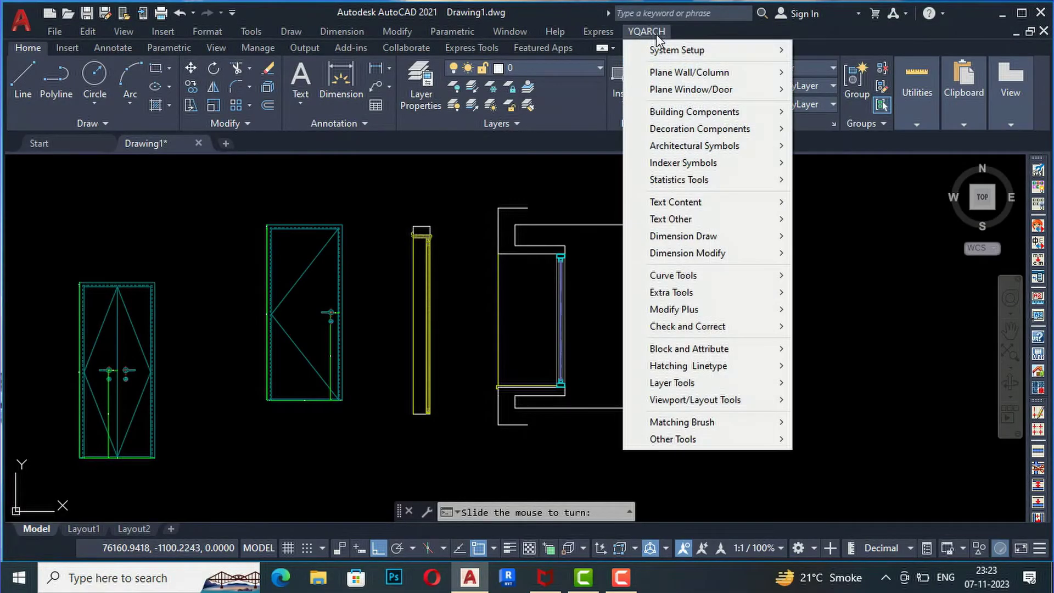
mouse_move(664, 112)
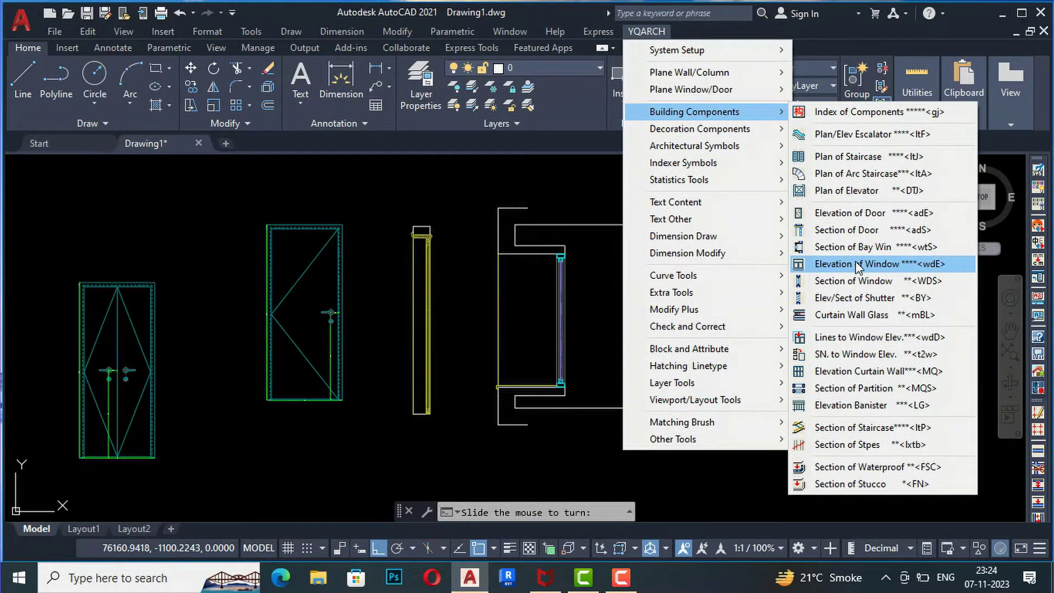
click(858, 265)
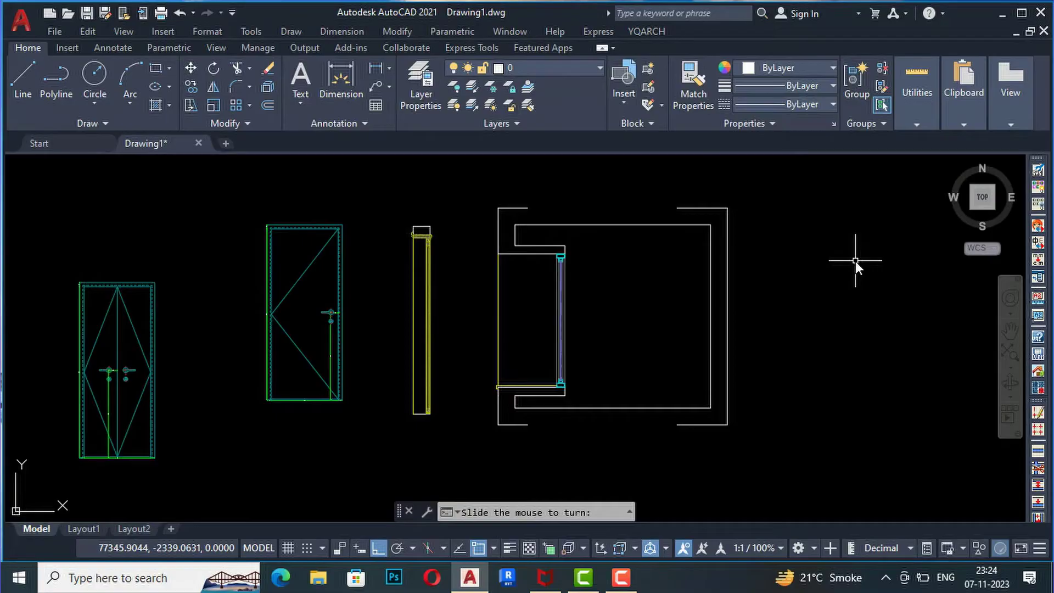
scroll(541, 313, down, 4)
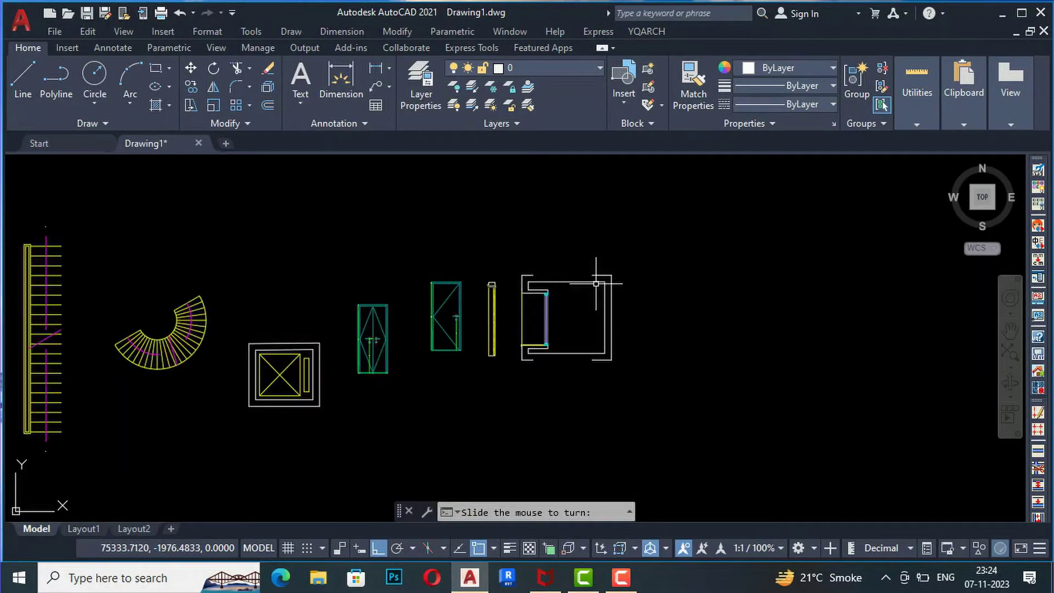
click(596, 284)
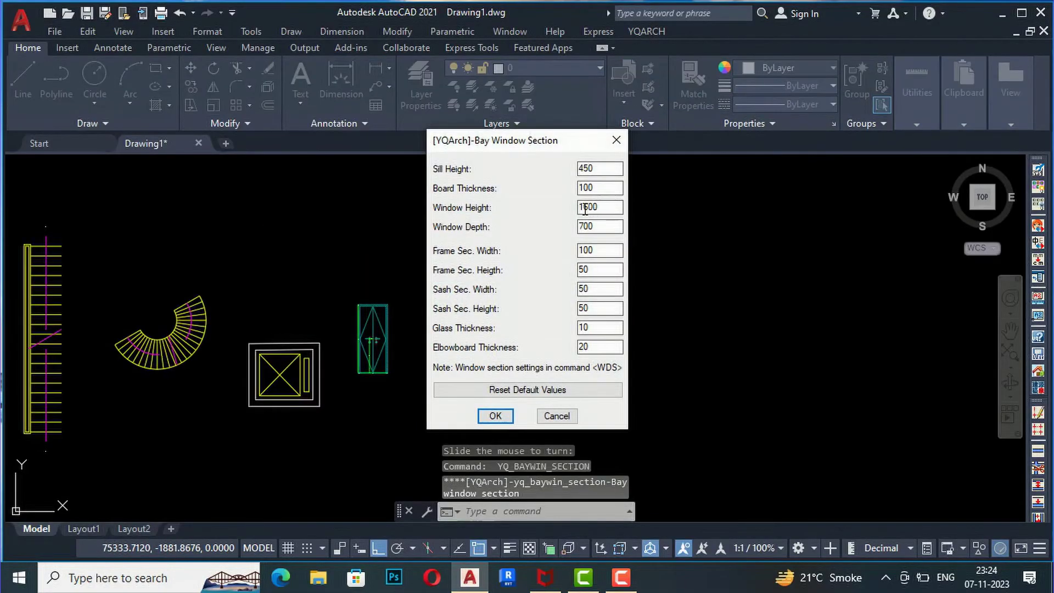
click(623, 140)
Start a YQArch window elevation with the sheath/sill/lintel style set to None
click(647, 31)
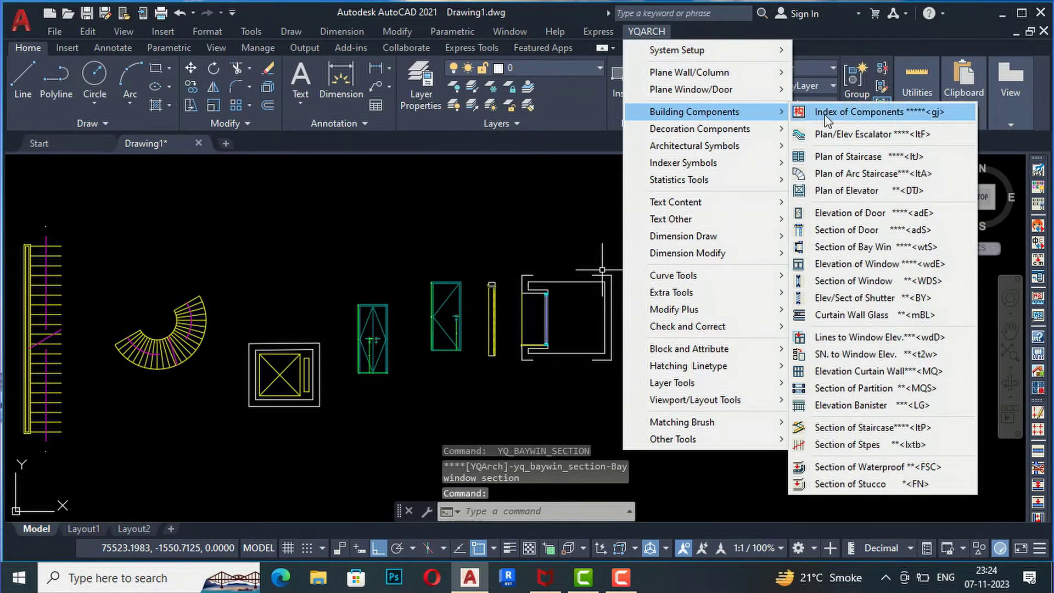
click(853, 264)
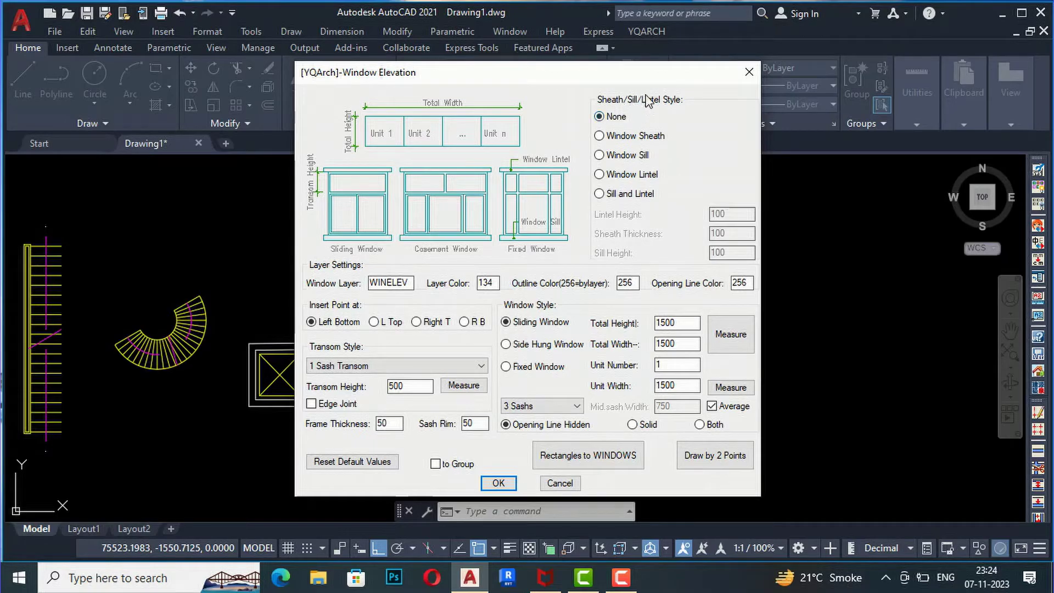
click(629, 141)
click(626, 157)
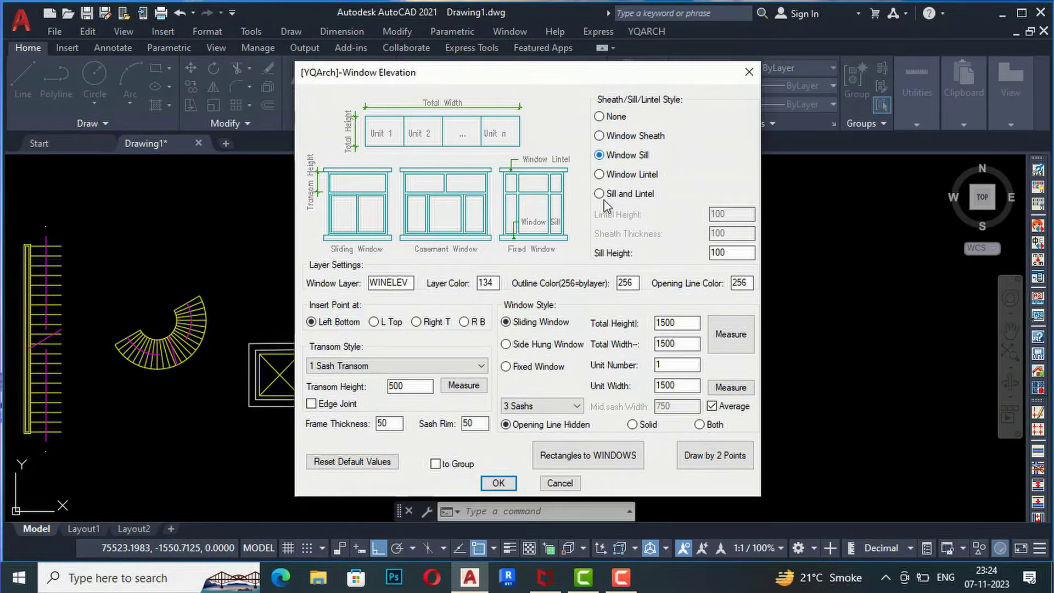
click(612, 118)
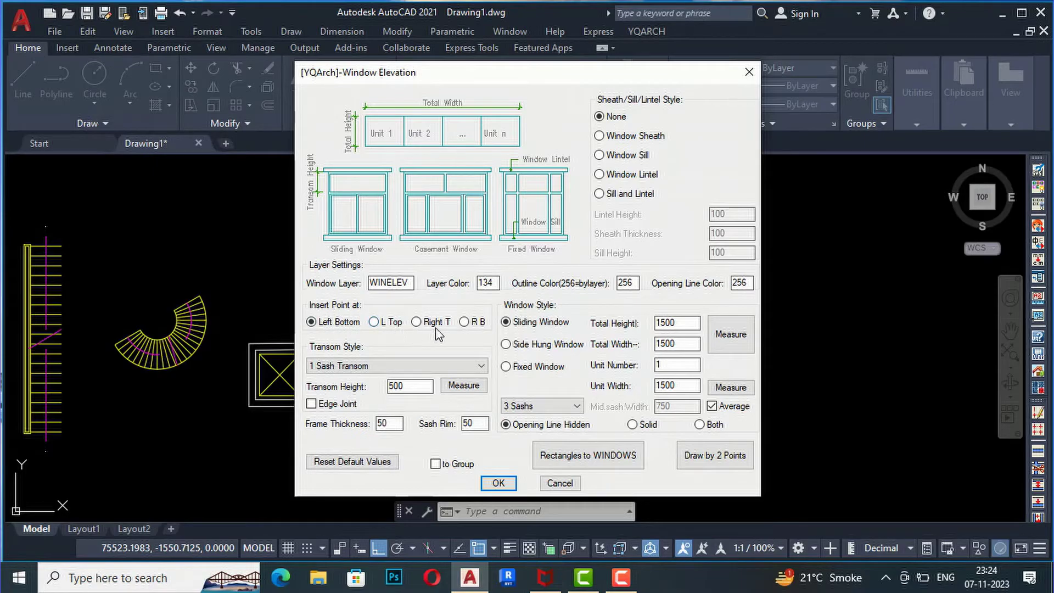
Insert a 1500 by 1500 sliding window elevation with 4 sashes and a 1-sash transom 500 high, to the right of the wall loop
click(527, 328)
click(542, 406)
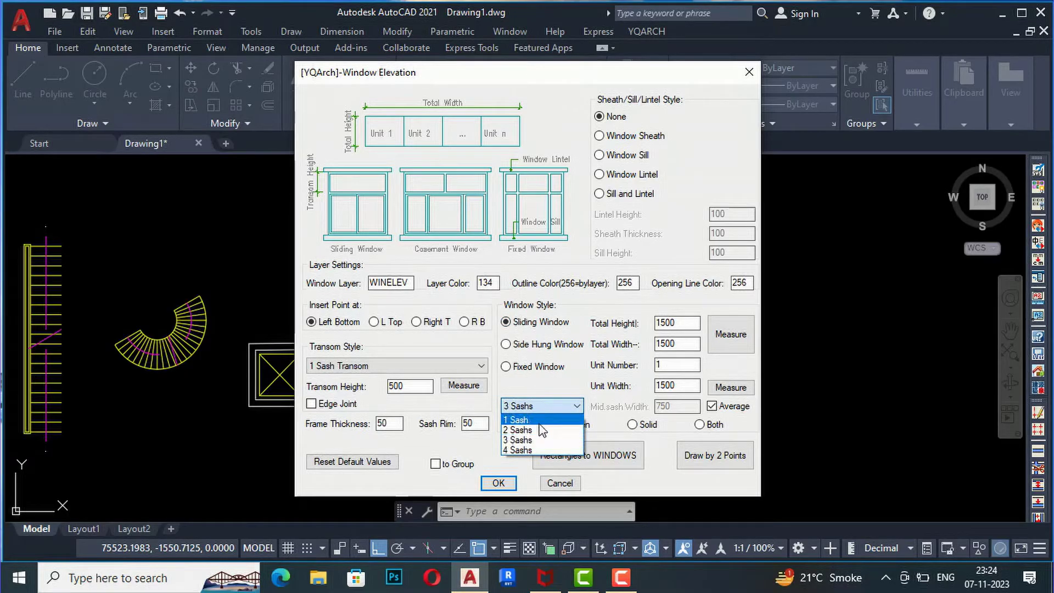
click(540, 450)
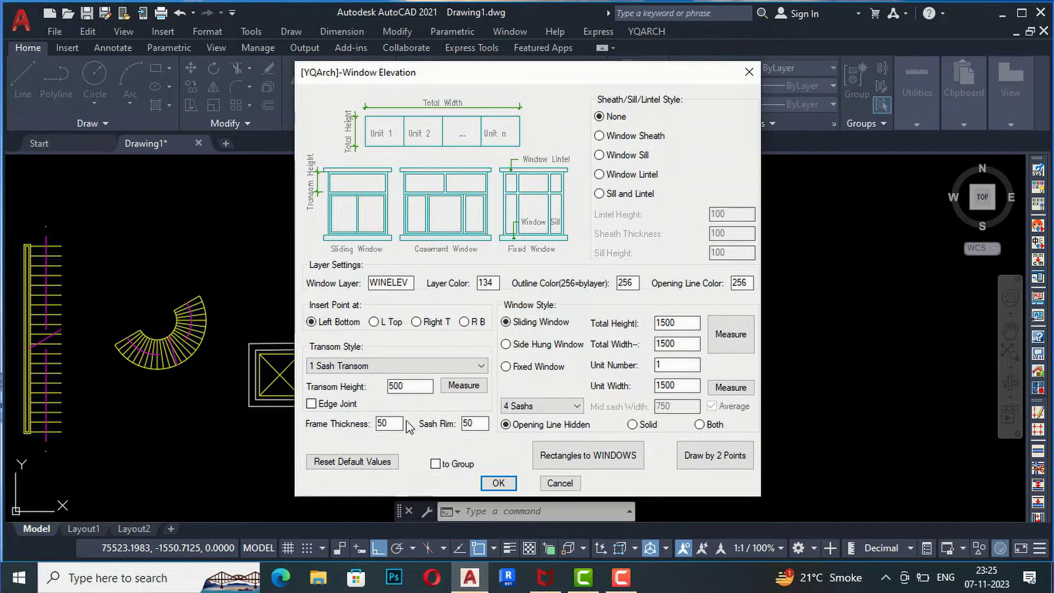
click(367, 366)
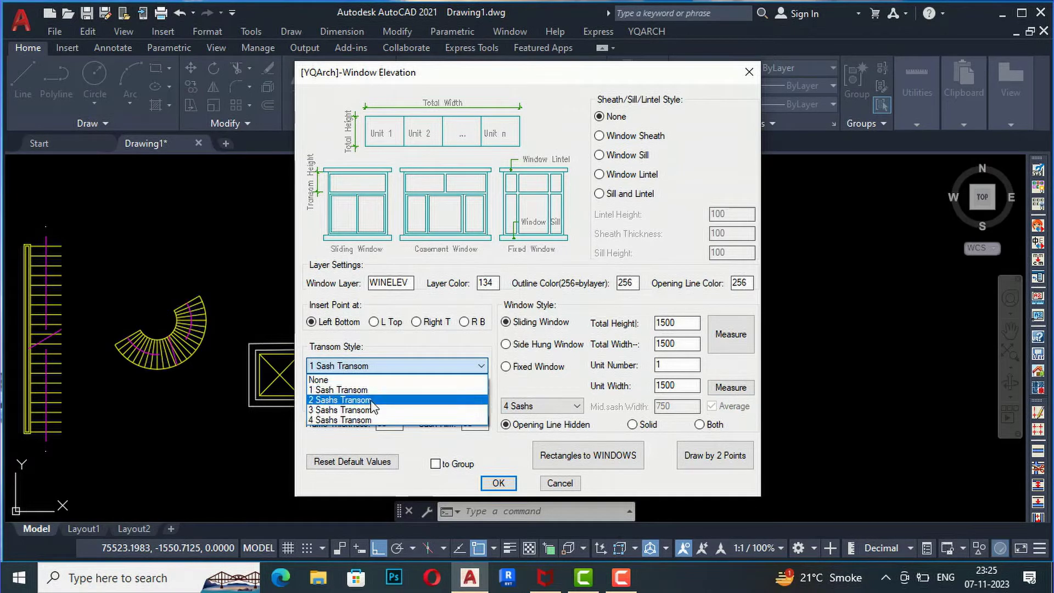
click(377, 394)
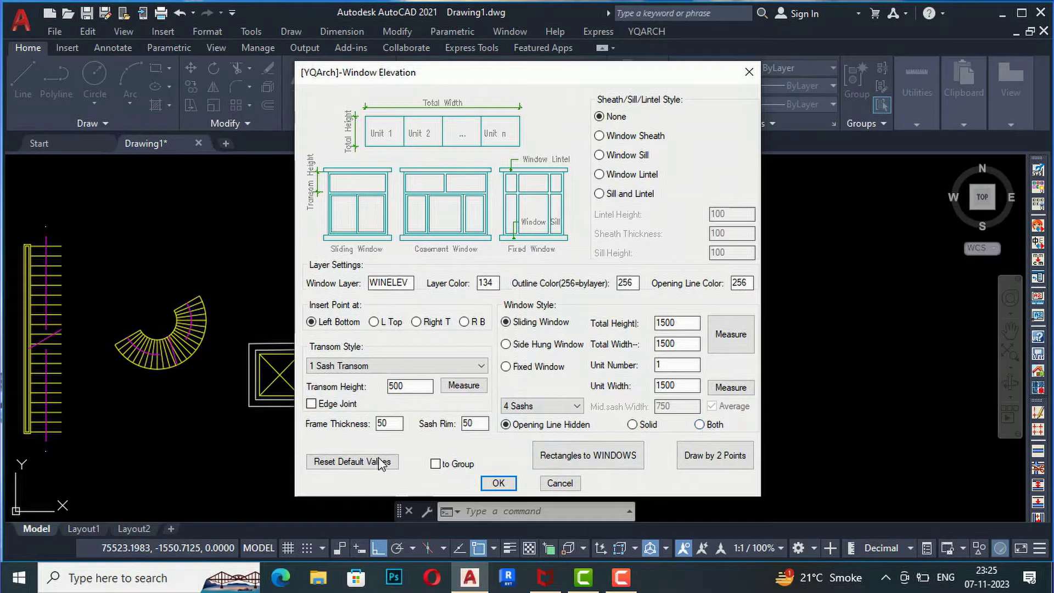
click(498, 484)
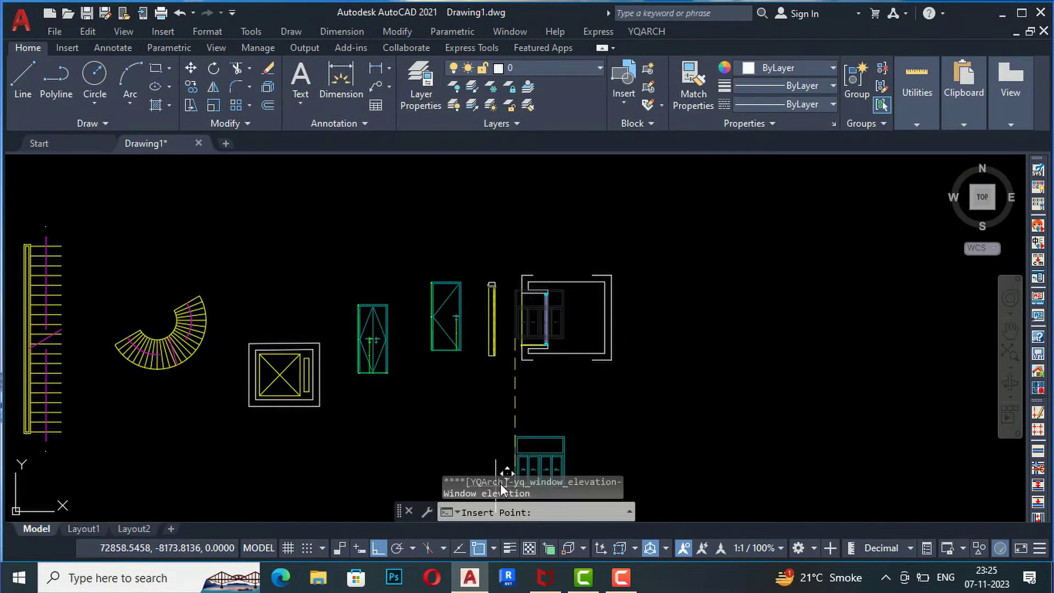
scroll(709, 308, up, 5)
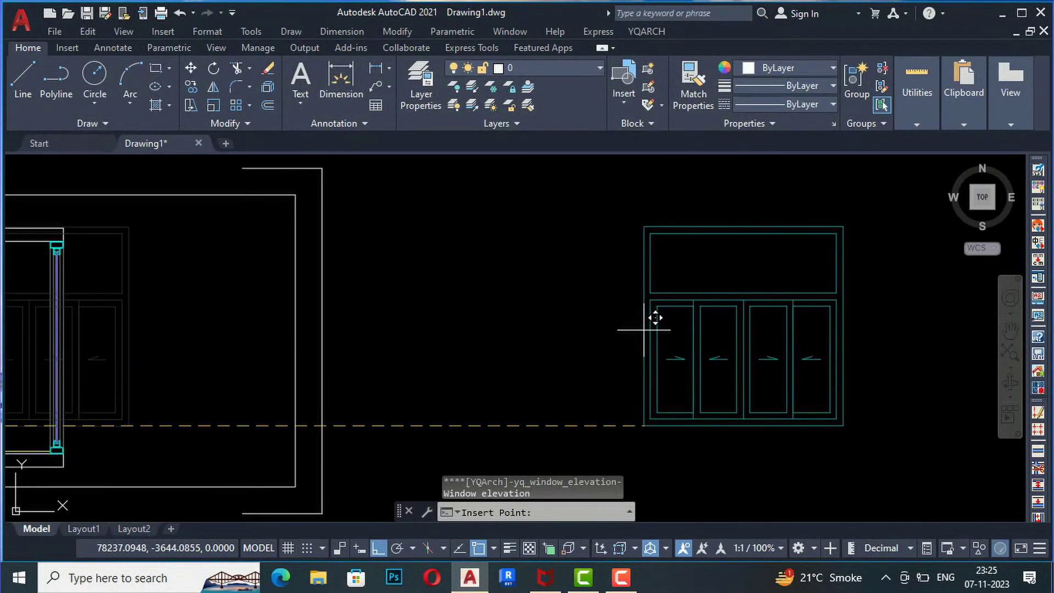
click(651, 311)
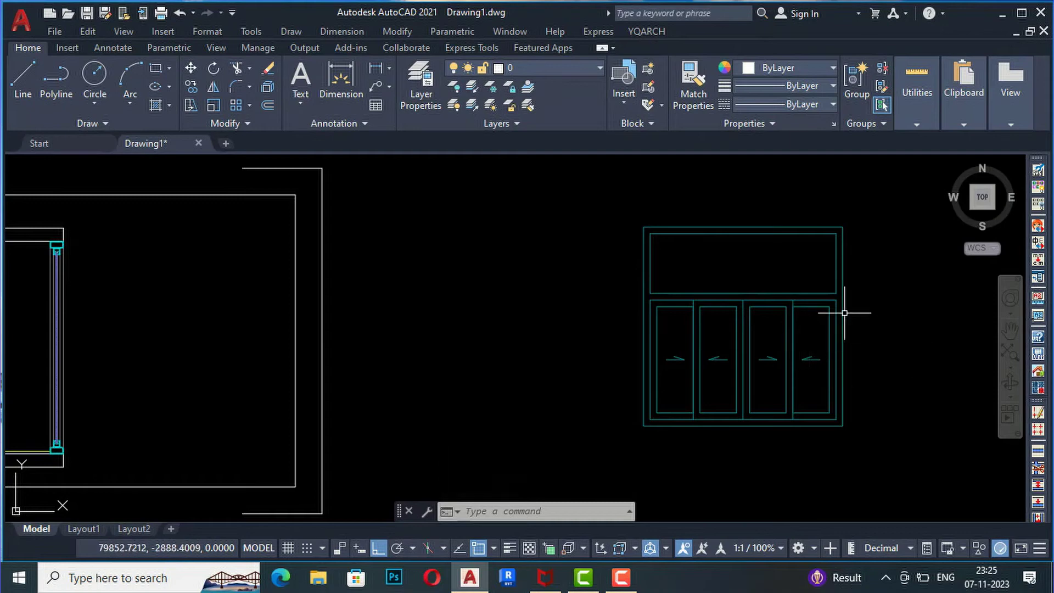
Try to insert a YQArch window section across the thickness of the wall loop's right side
key(Return)
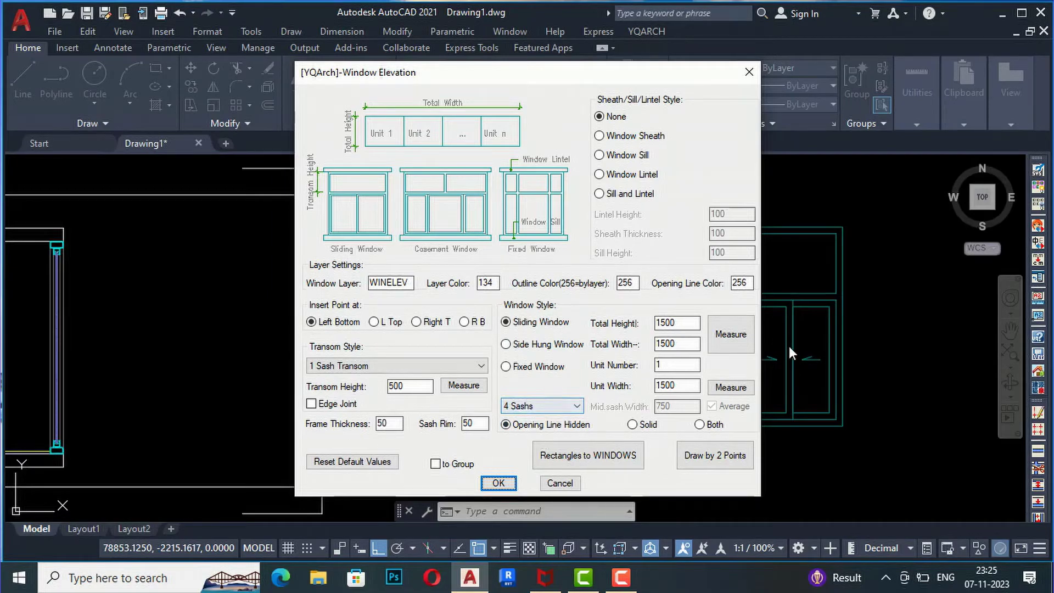
click(549, 486)
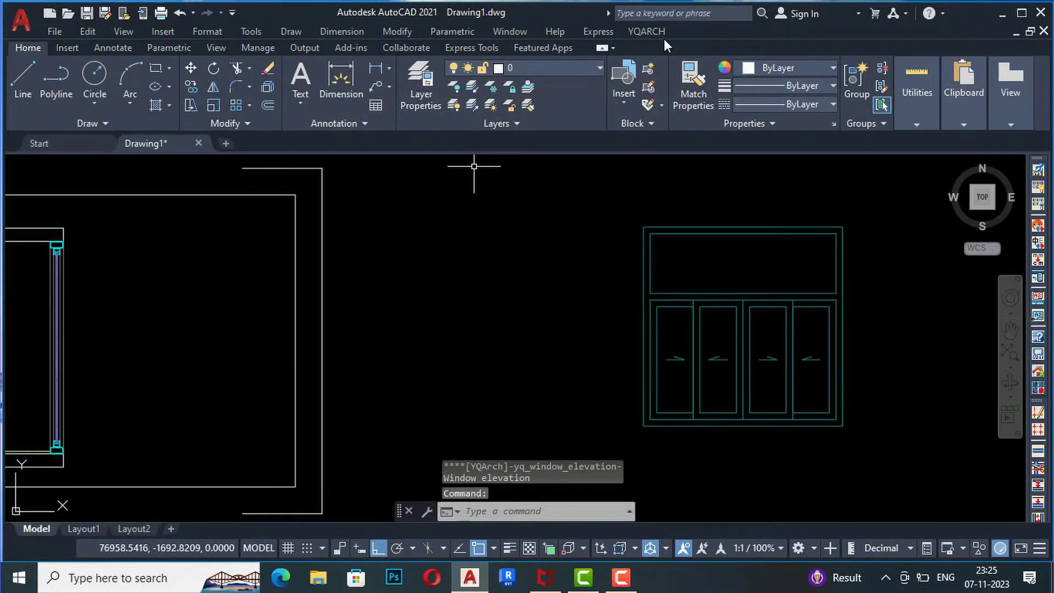
click(662, 36)
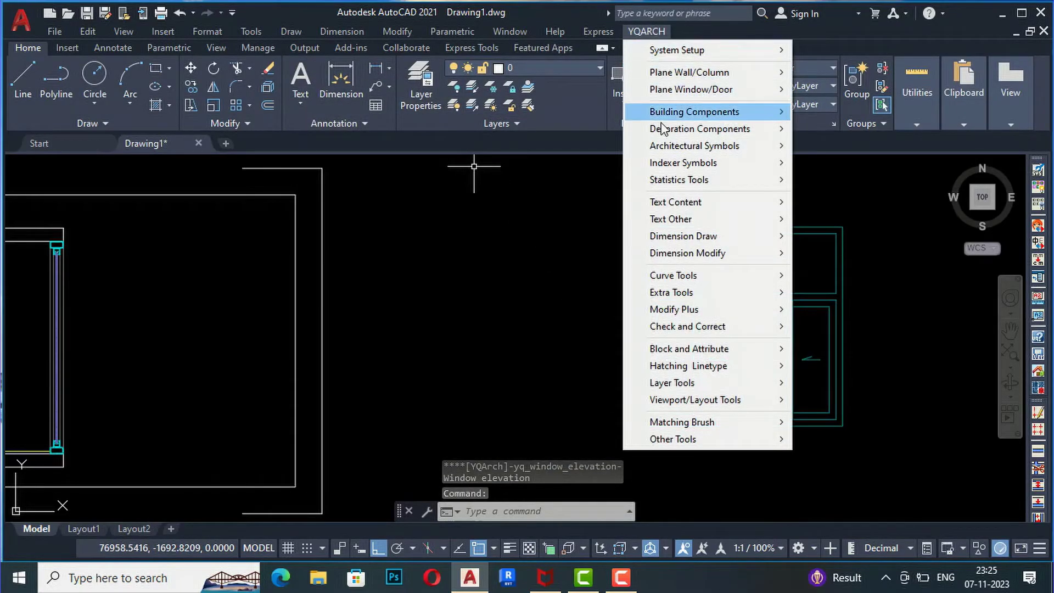
mouse_move(695, 111)
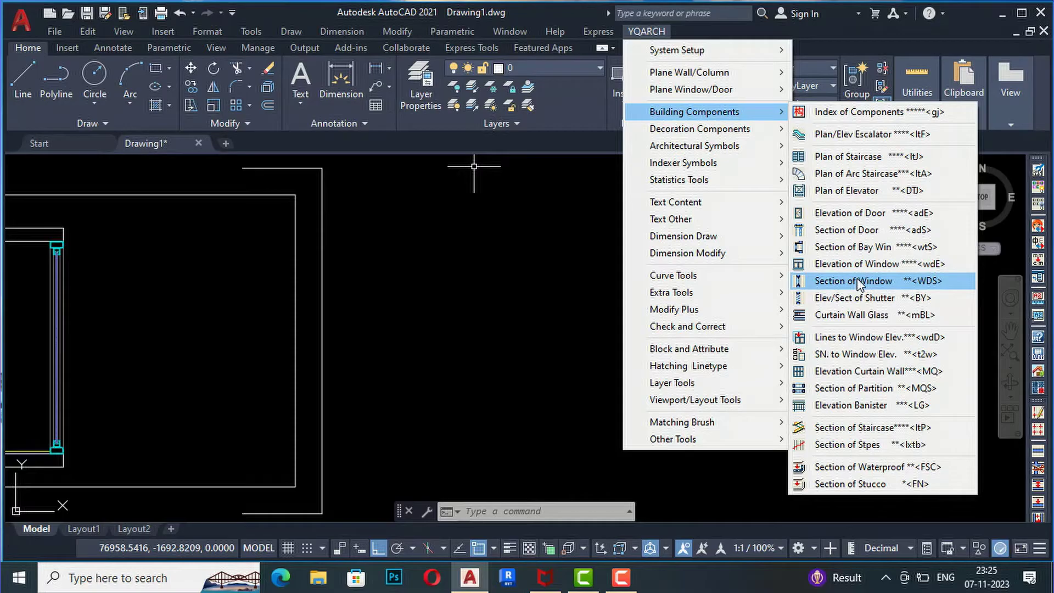
click(858, 282)
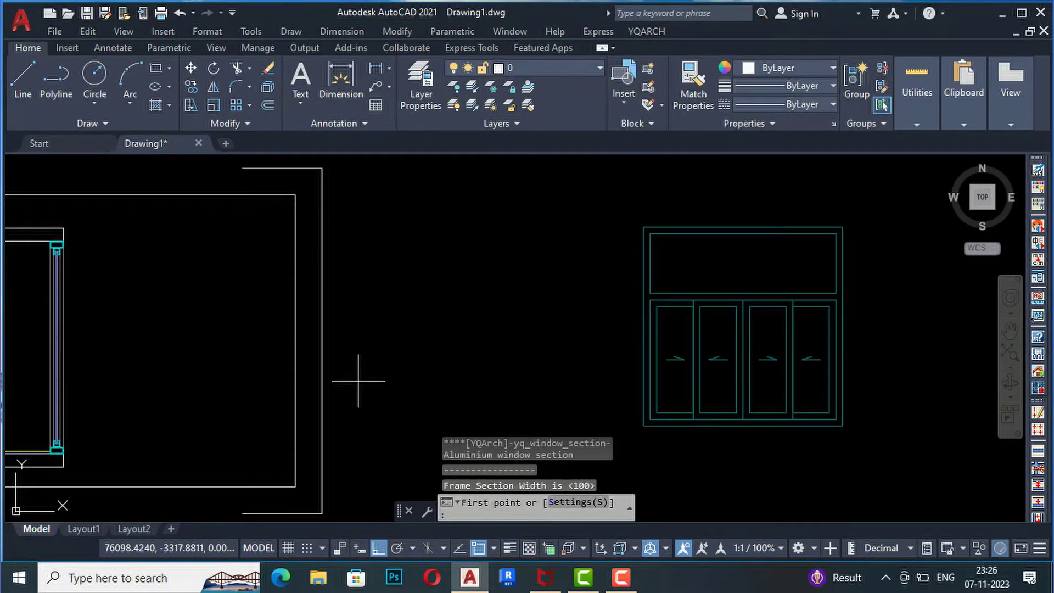
click(295, 340)
click(322, 342)
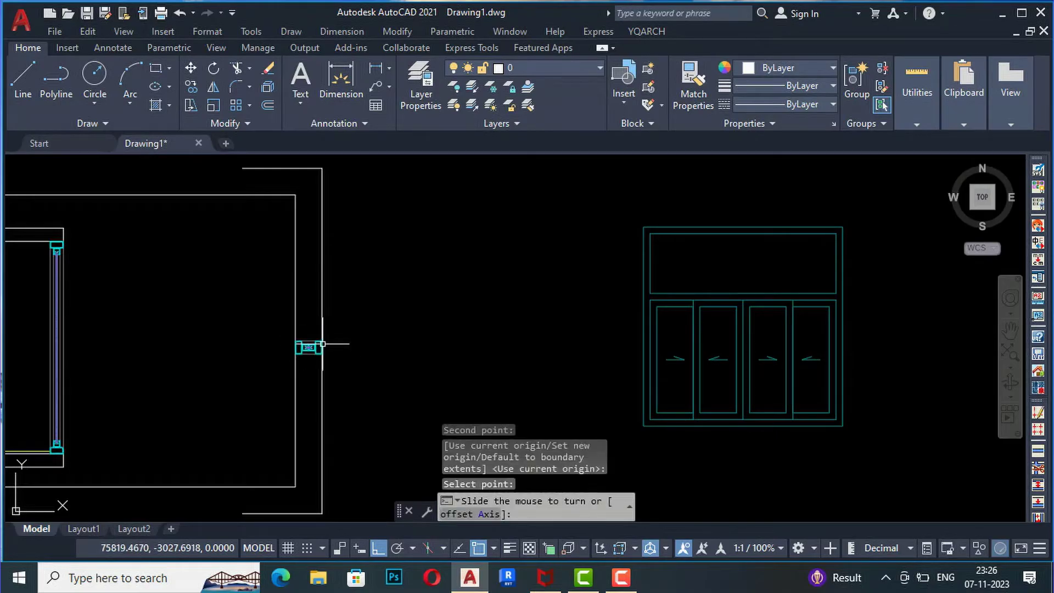
scroll(316, 348, up, 5)
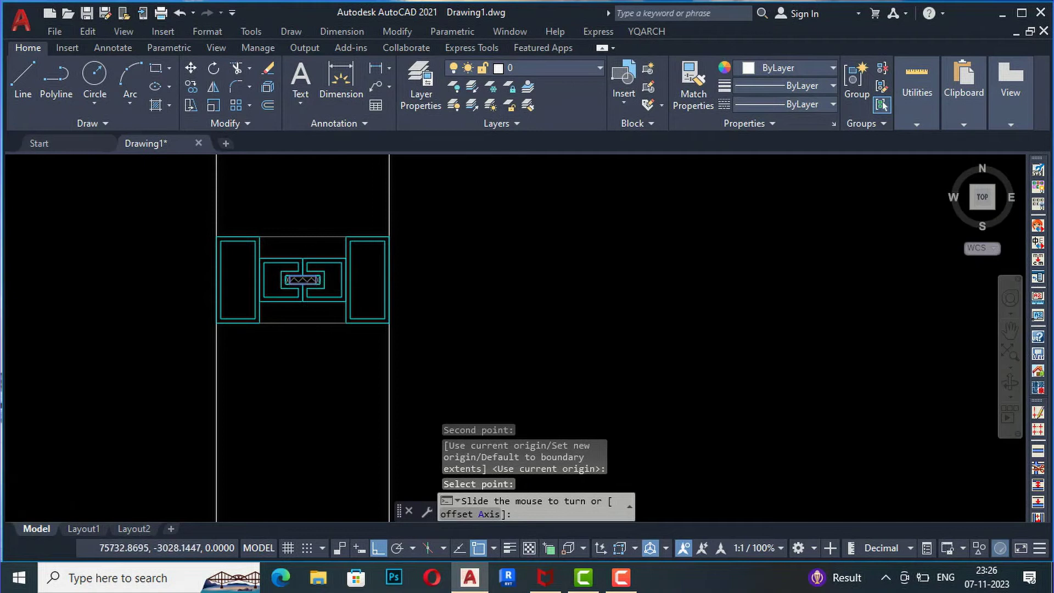
scroll(312, 269, down, 5)
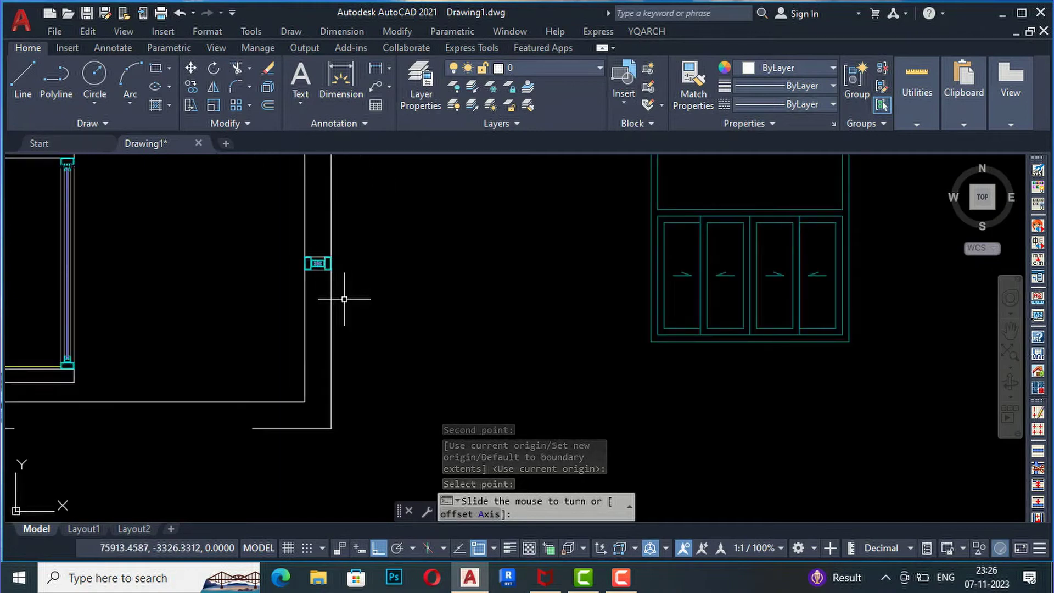
key(Escape)
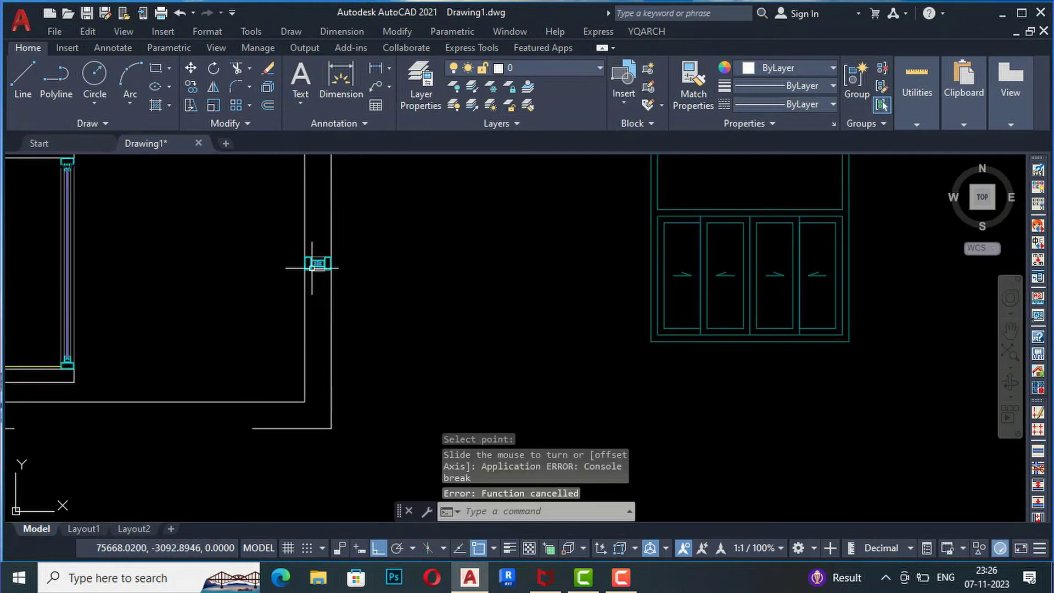
Erase the small window section from the loop's right wall
click(280, 248)
click(348, 288)
key(Delete)
scroll(430, 369, down, 2)
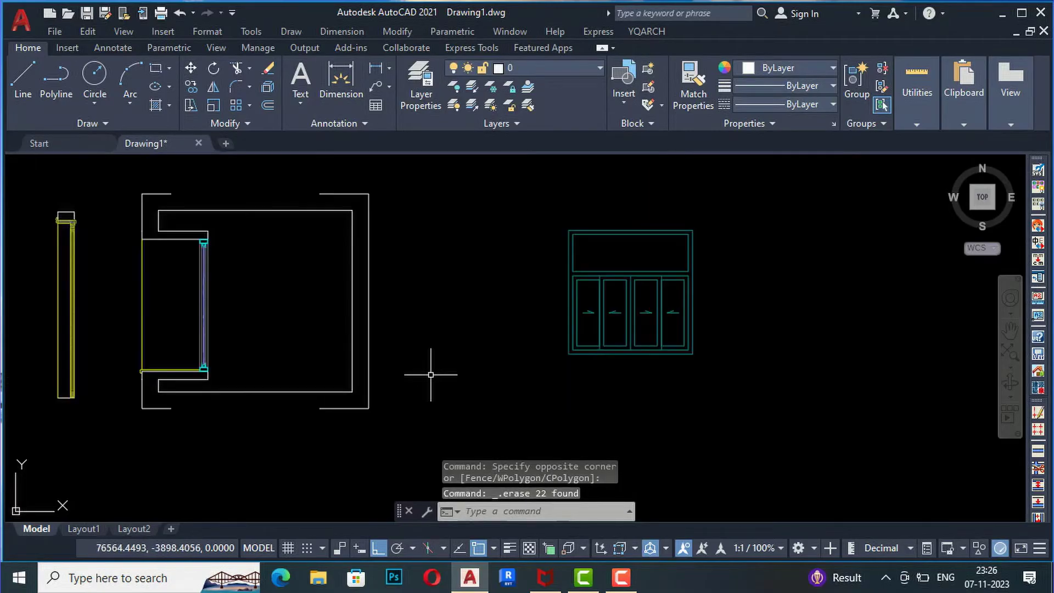
Insert a YQArch window section along the outer line of the loop's right wall, from its lower to its upper outer corner
click(640, 28)
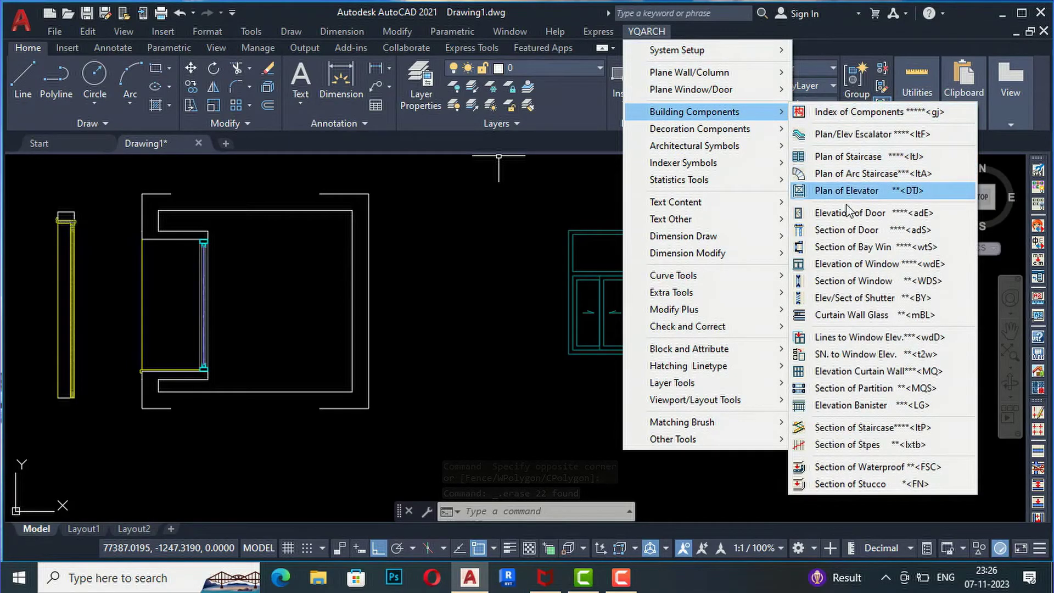
click(859, 281)
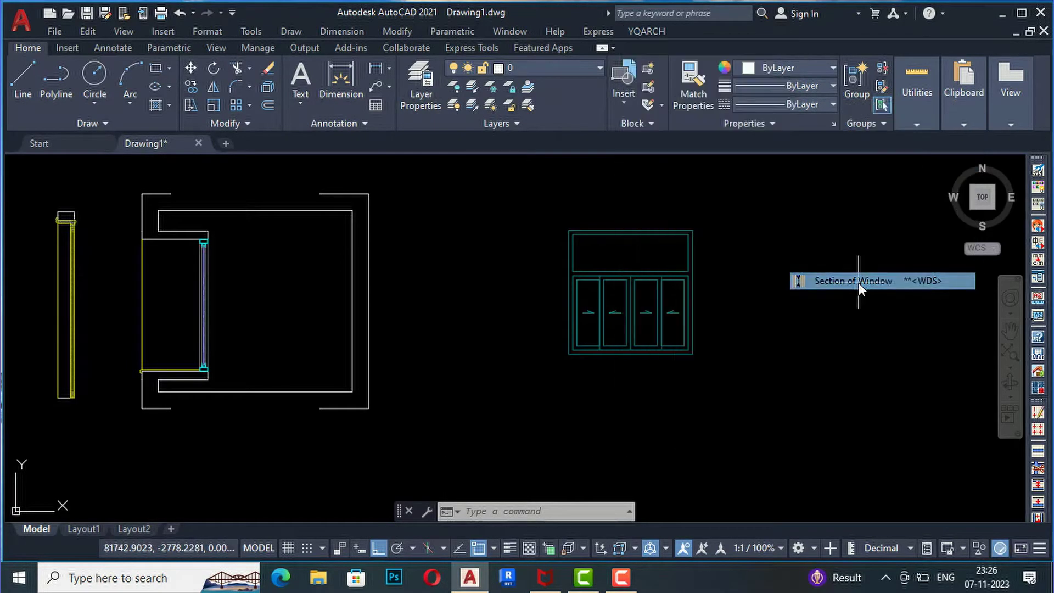
click(369, 408)
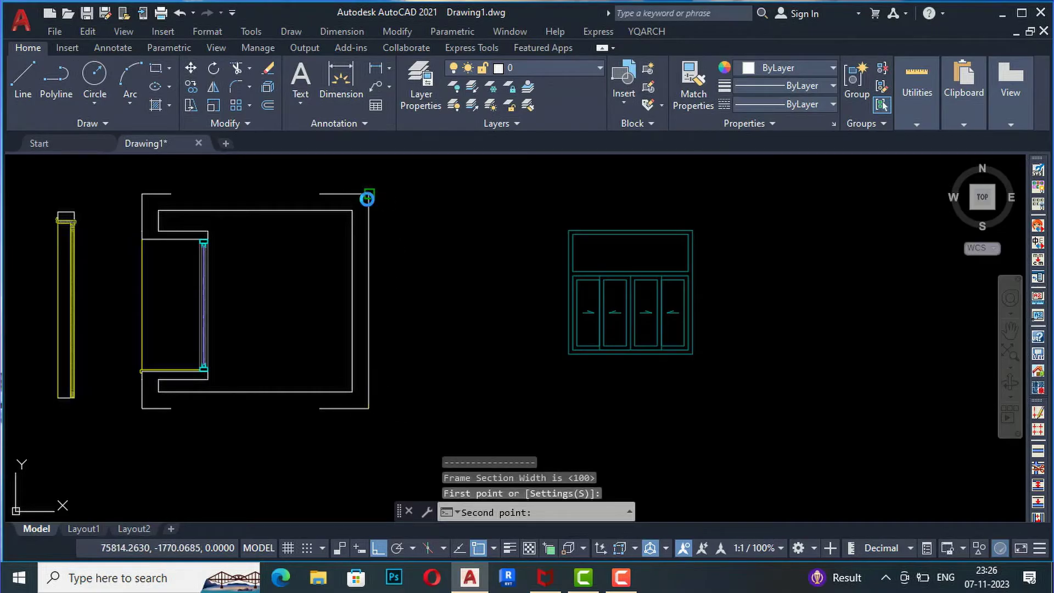
click(367, 198)
scroll(368, 198, up, 5)
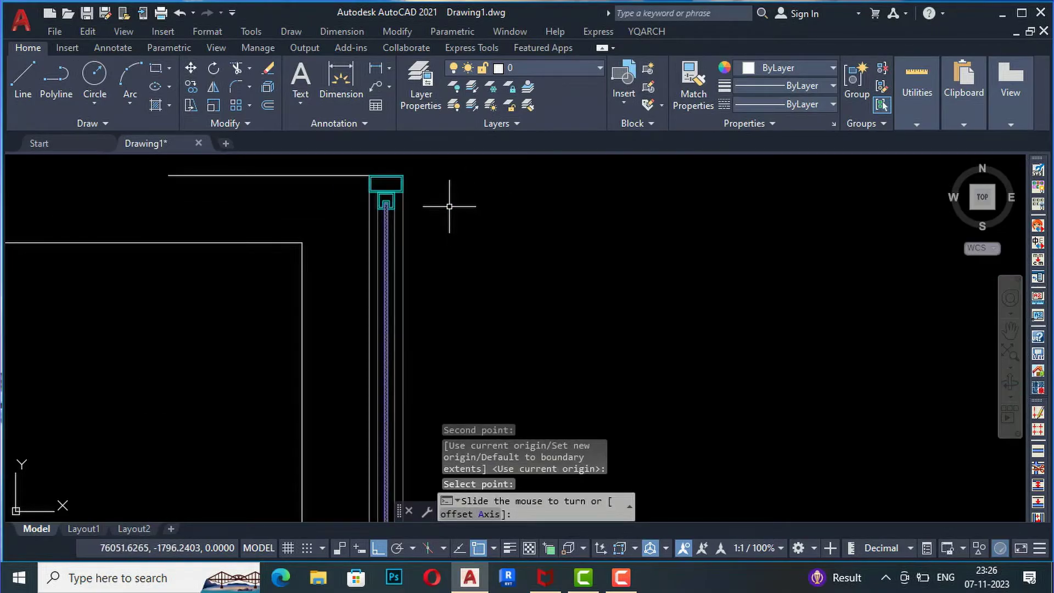
scroll(193, 273, up, 1)
scroll(405, 160, down, 4)
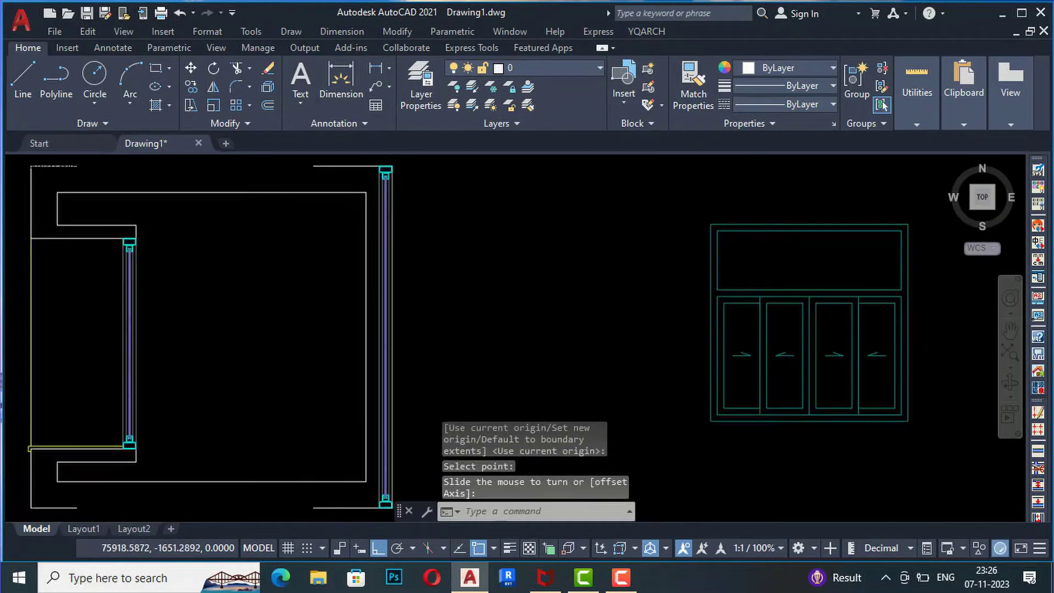
scroll(390, 363, up, 4)
scroll(397, 375, down, 4)
scroll(388, 177, up, 4)
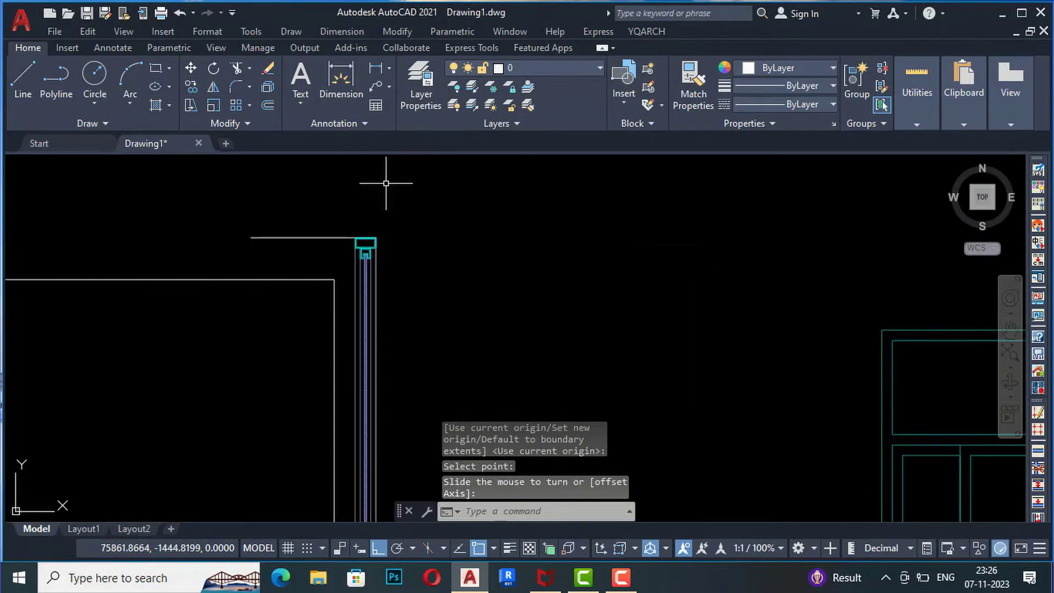
Create a grouped shutter section along the right wall's inner line, from lower to upper corner, with slat height 30, slat thickness 5 and gap 0
click(642, 33)
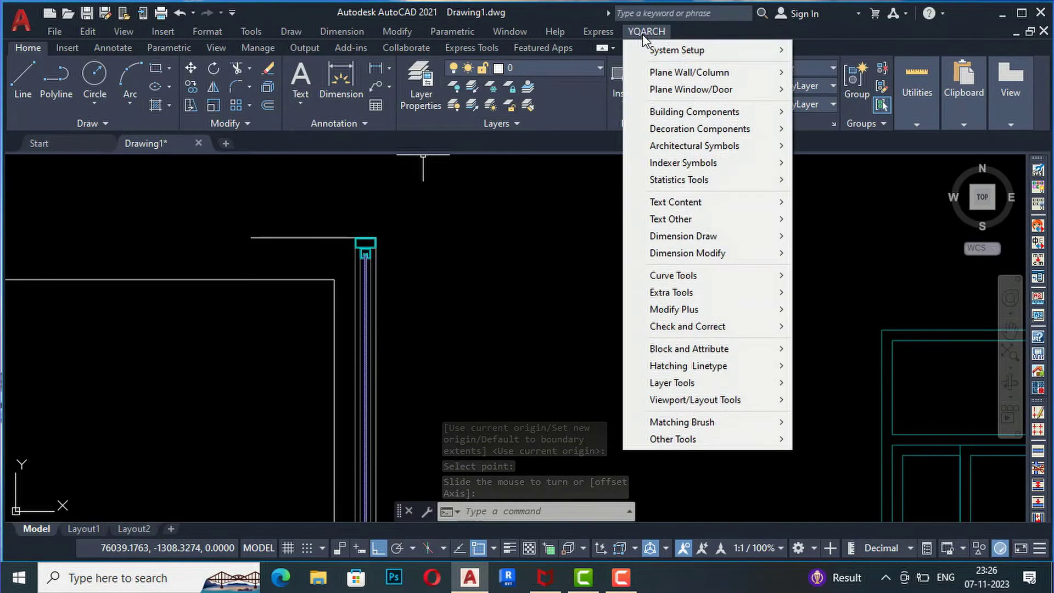
mouse_move(658, 114)
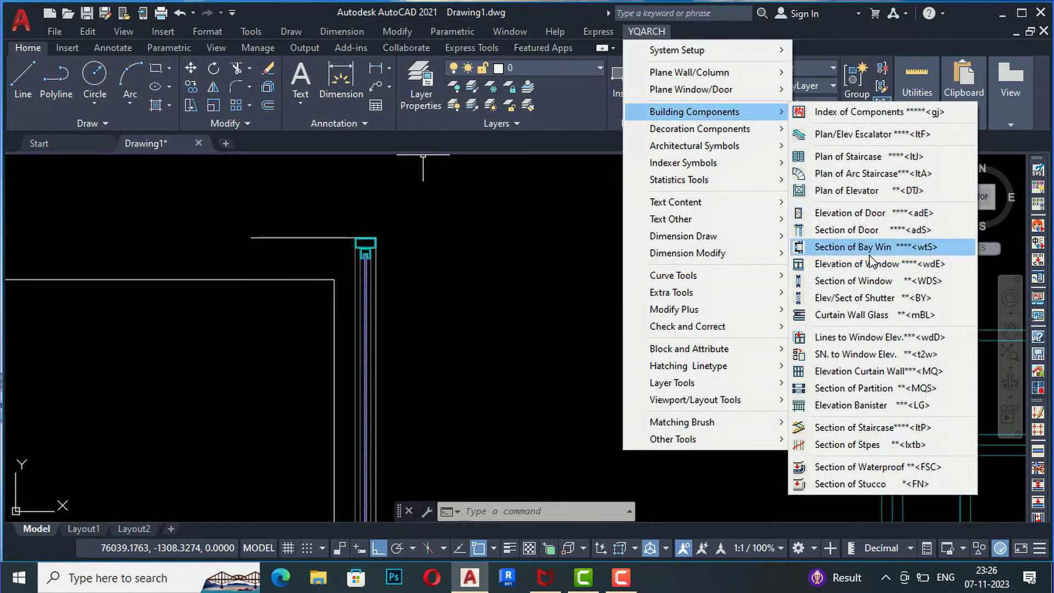
click(860, 301)
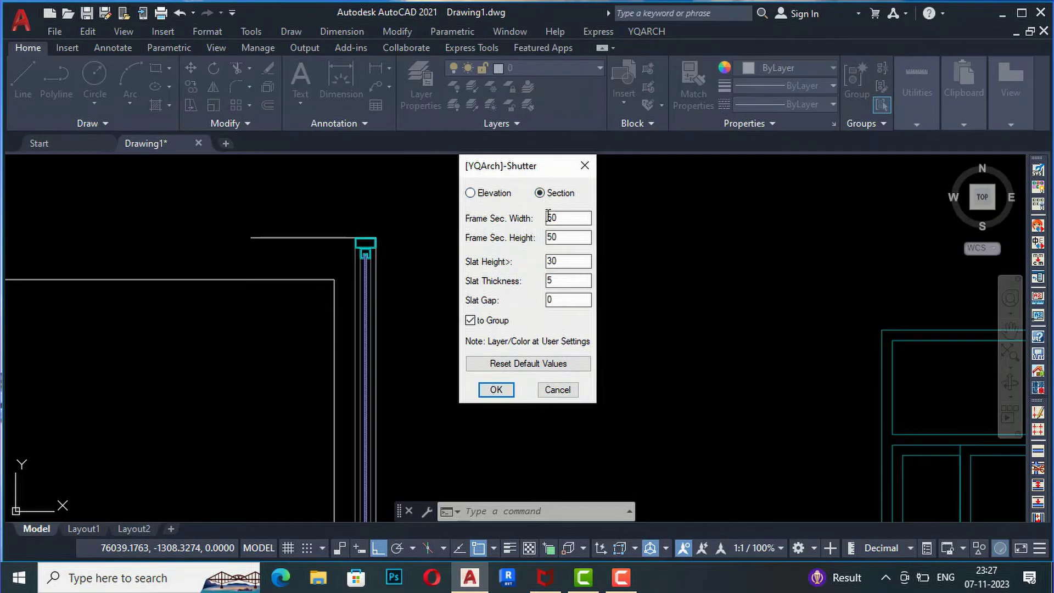
click(496, 390)
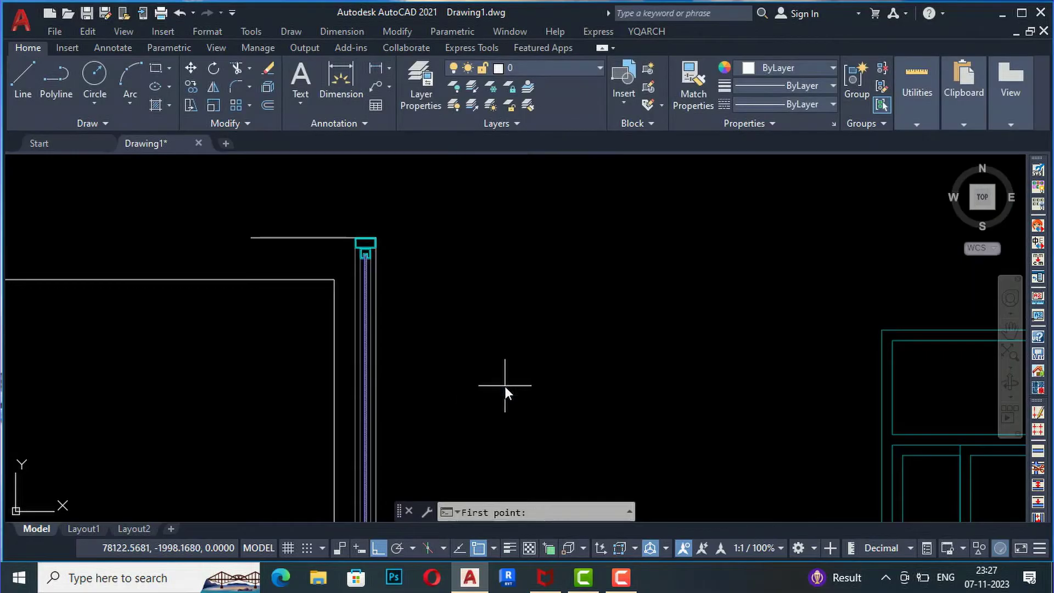
scroll(590, 281, down, 2)
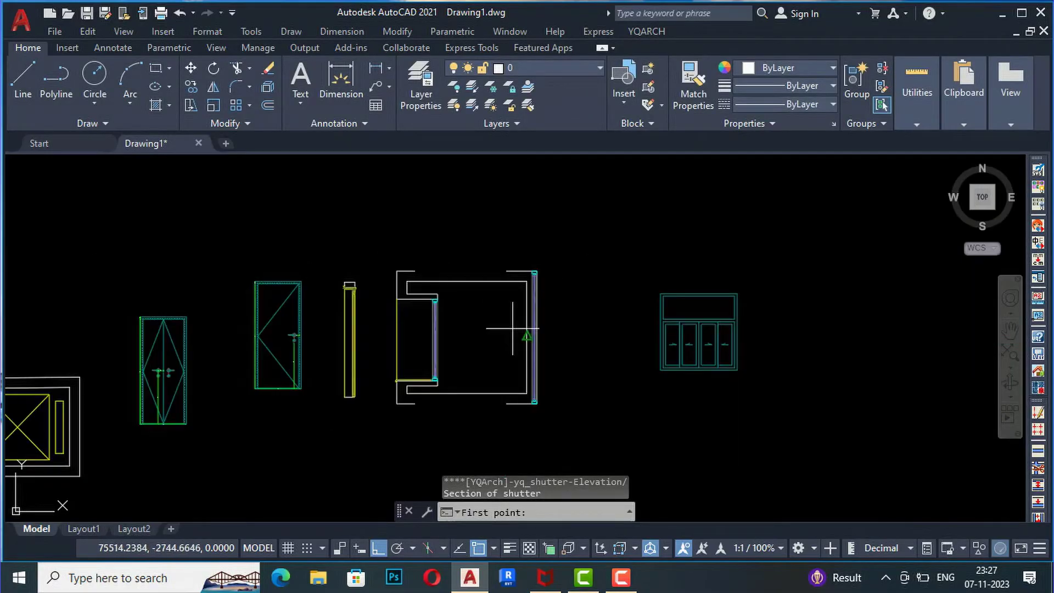
click(527, 393)
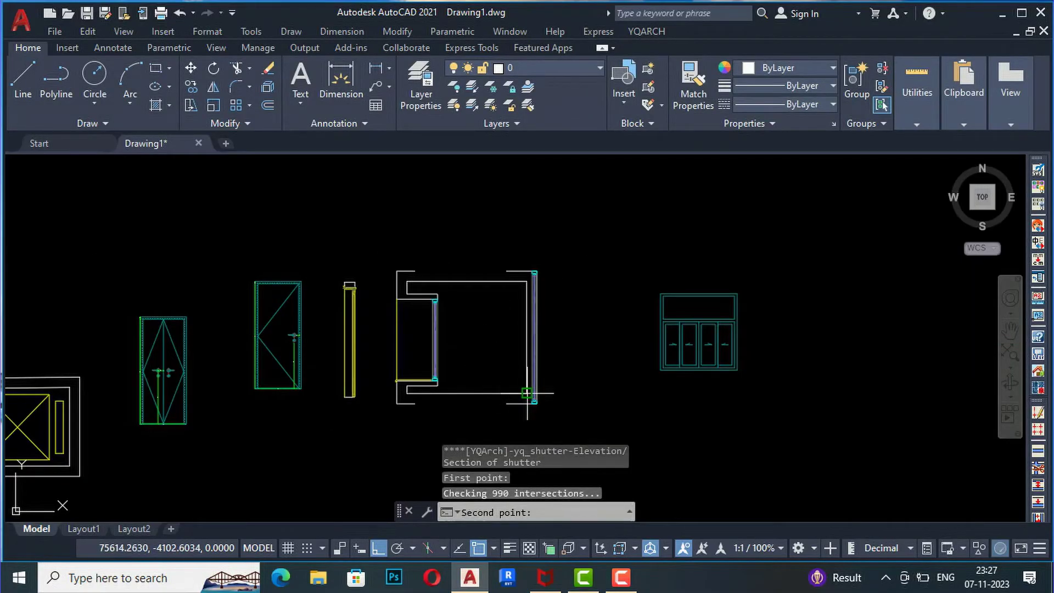
scroll(521, 281, up, 5)
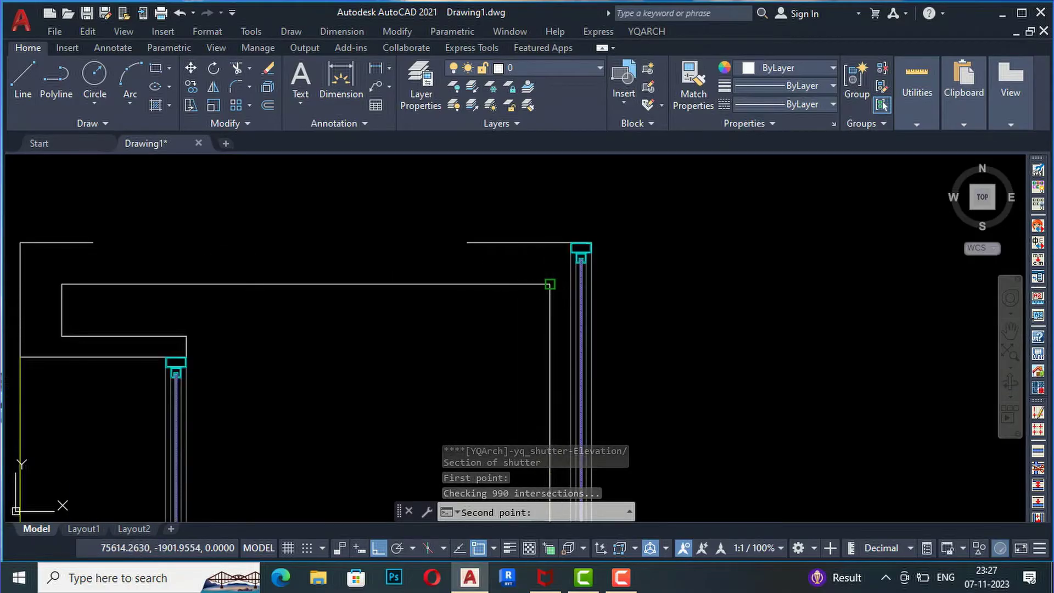
click(550, 284)
Turn the shutter section toward the inside of the wall loop and finish its placement
scroll(542, 289, up, 3)
scroll(514, 254, down, 6)
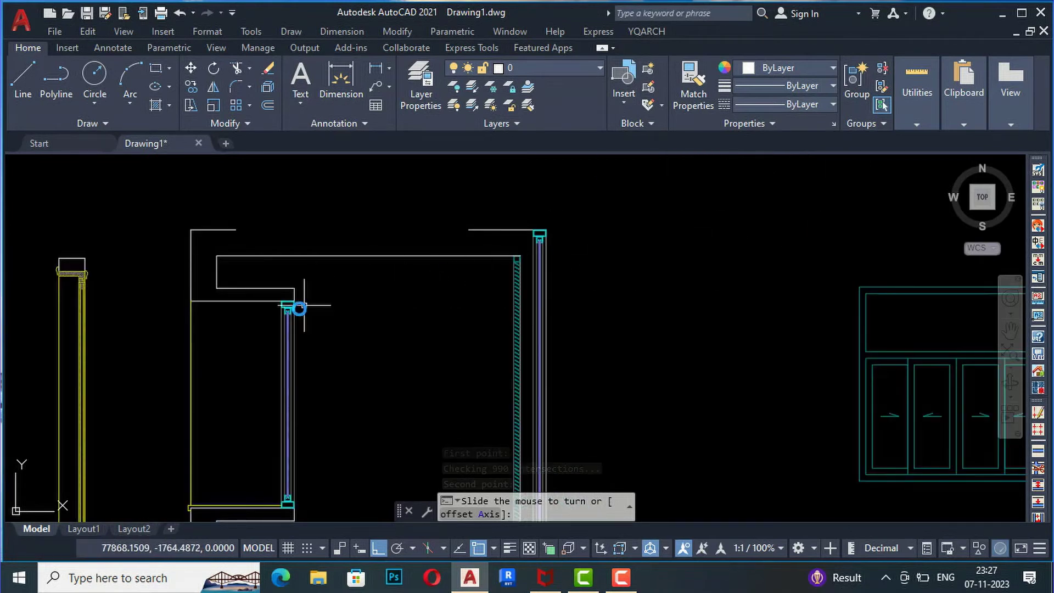
click(449, 309)
scroll(548, 247, up, 3)
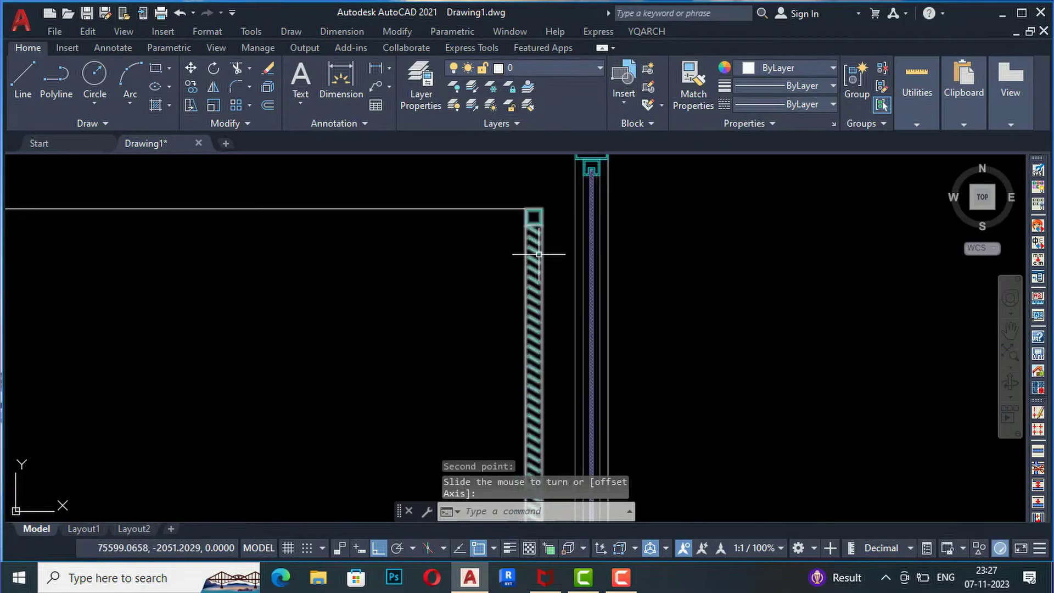
scroll(556, 219, down, 6)
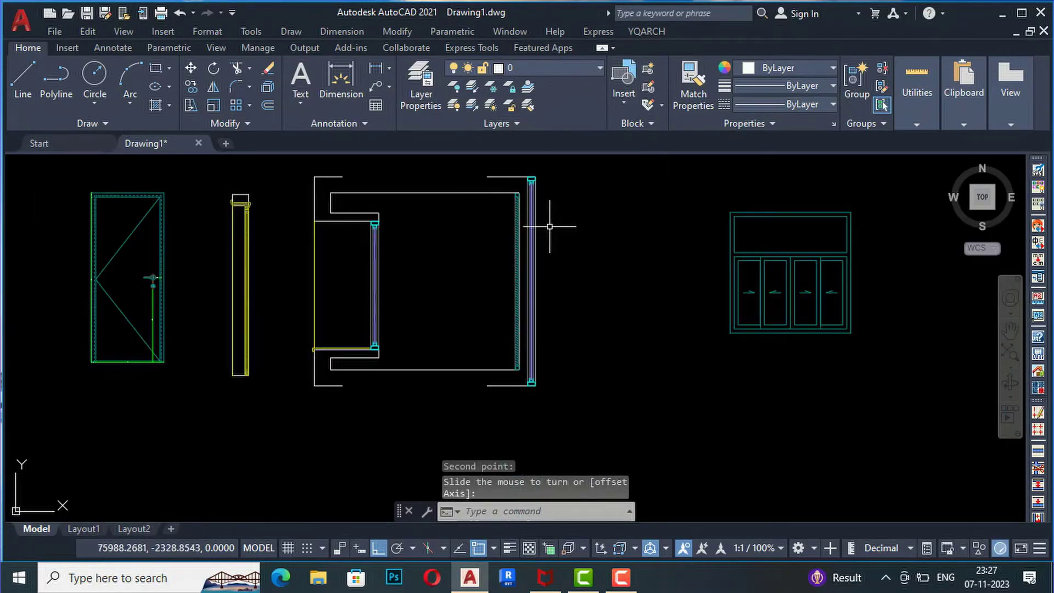
scroll(544, 218, up, 2)
click(483, 228)
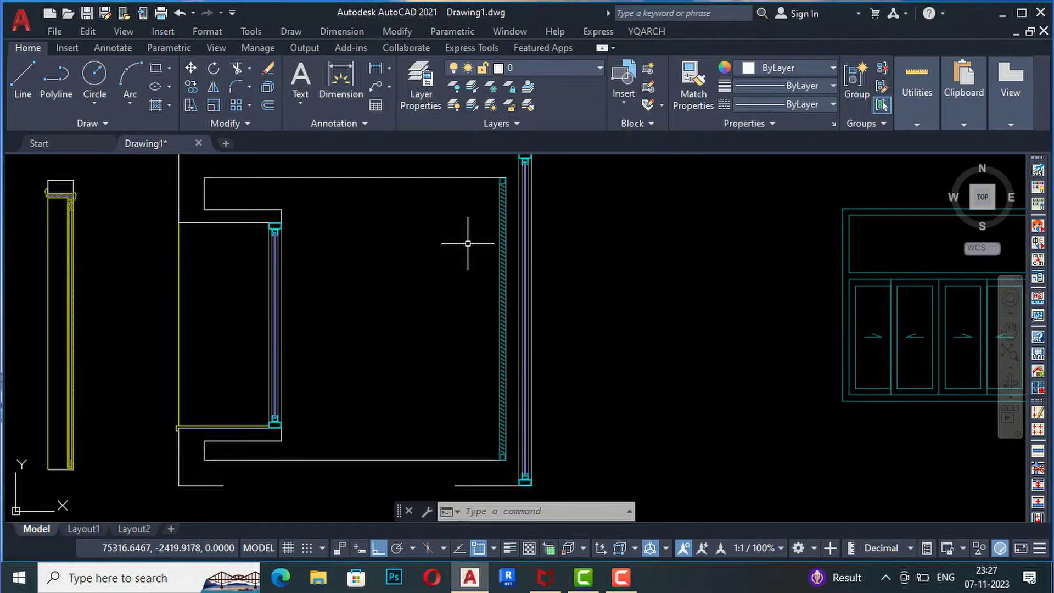
click(635, 31)
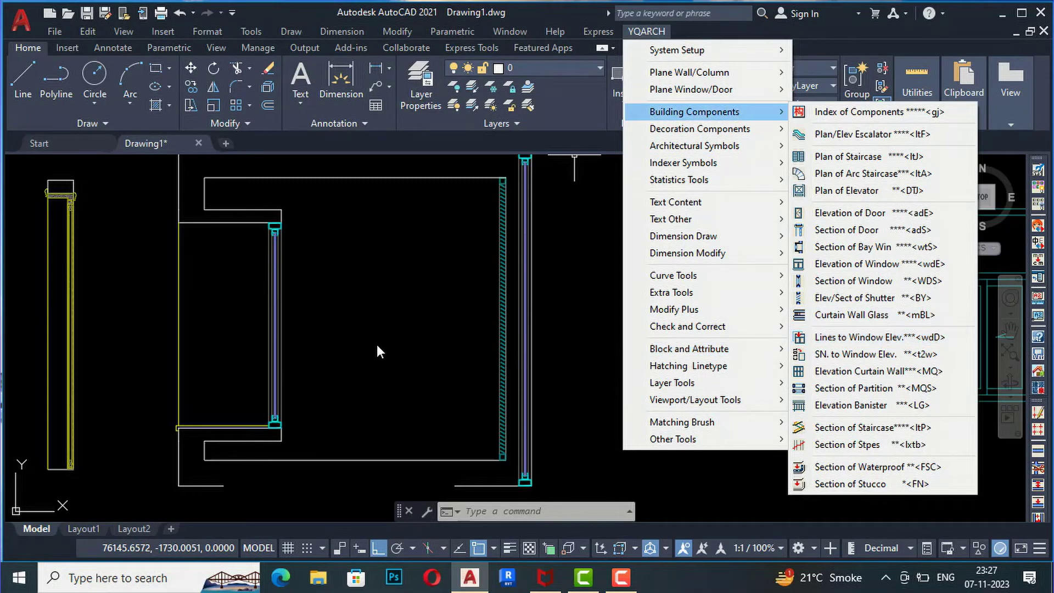
click(570, 372)
click(583, 285)
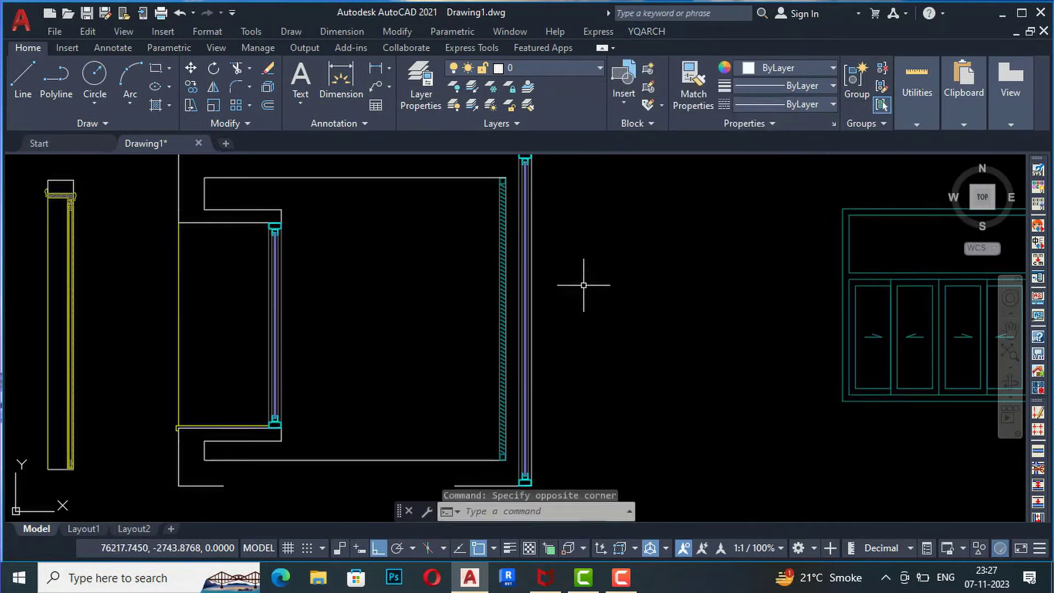
Draw a horizontal YQArch wall 200 thick and about 3600 long, center-aligned, below the sliding window elevation, and end the wall command
scroll(584, 285, down, 7)
scroll(595, 292, up, 5)
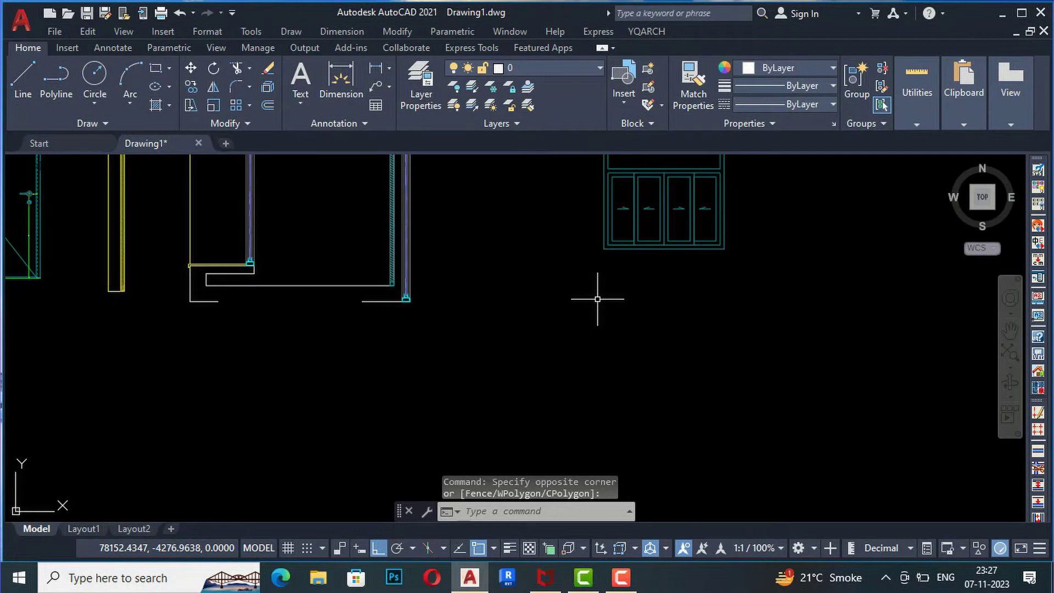
text(ww)
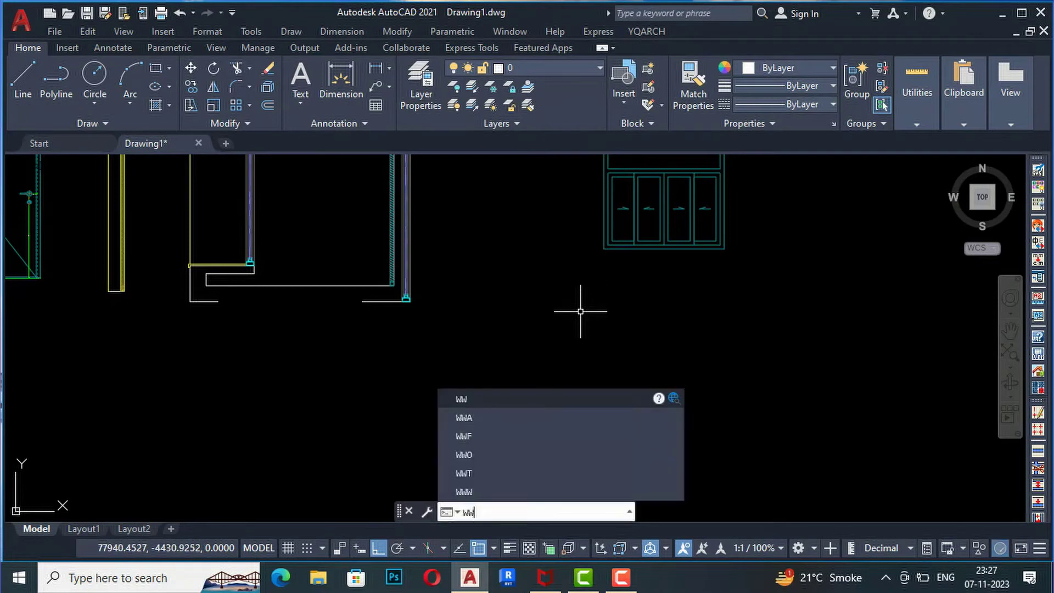
key(Return)
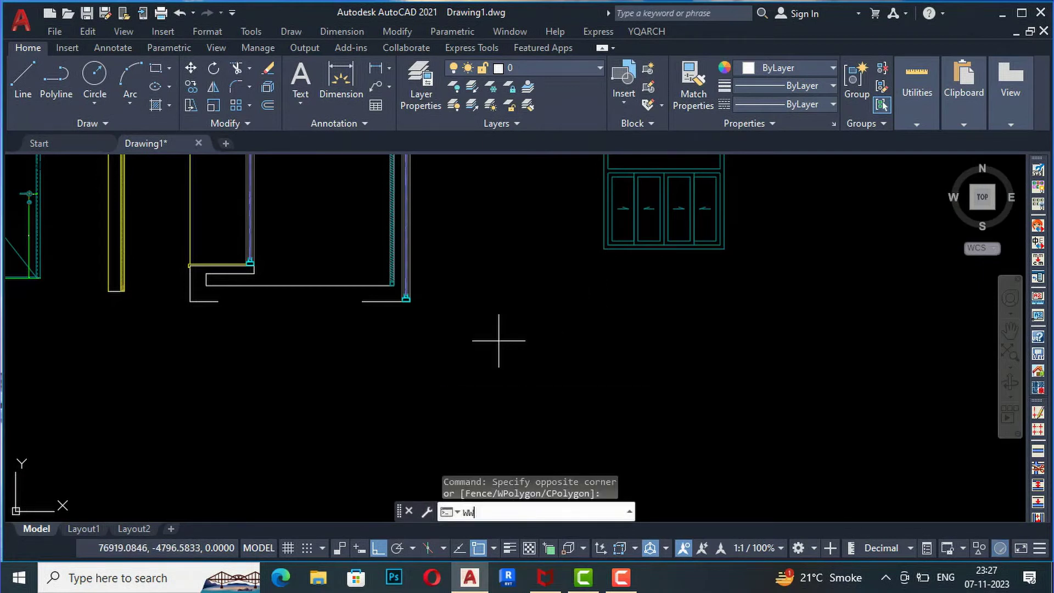
click(499, 341)
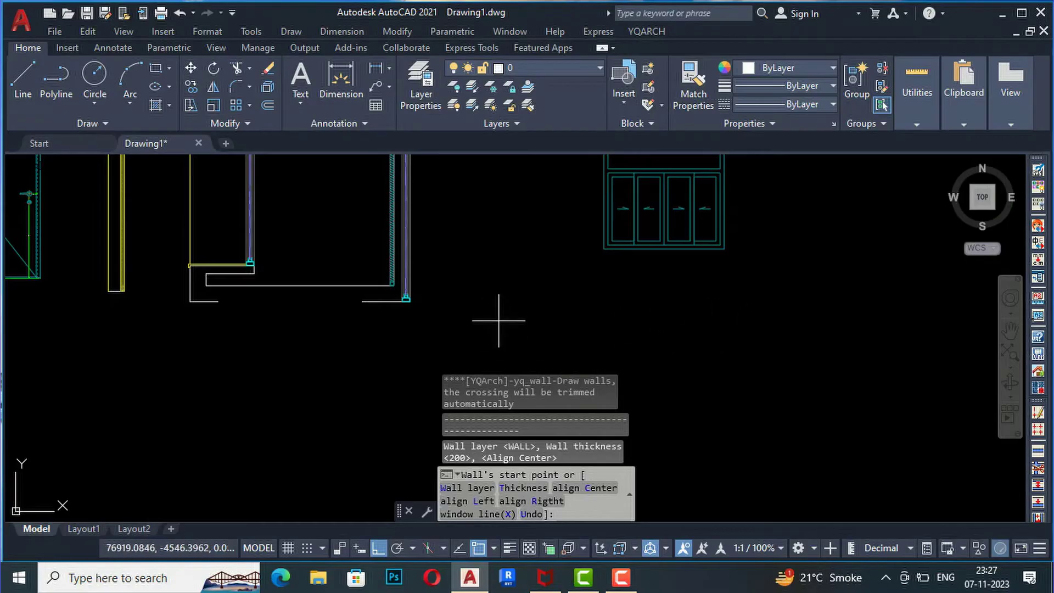
click(791, 319)
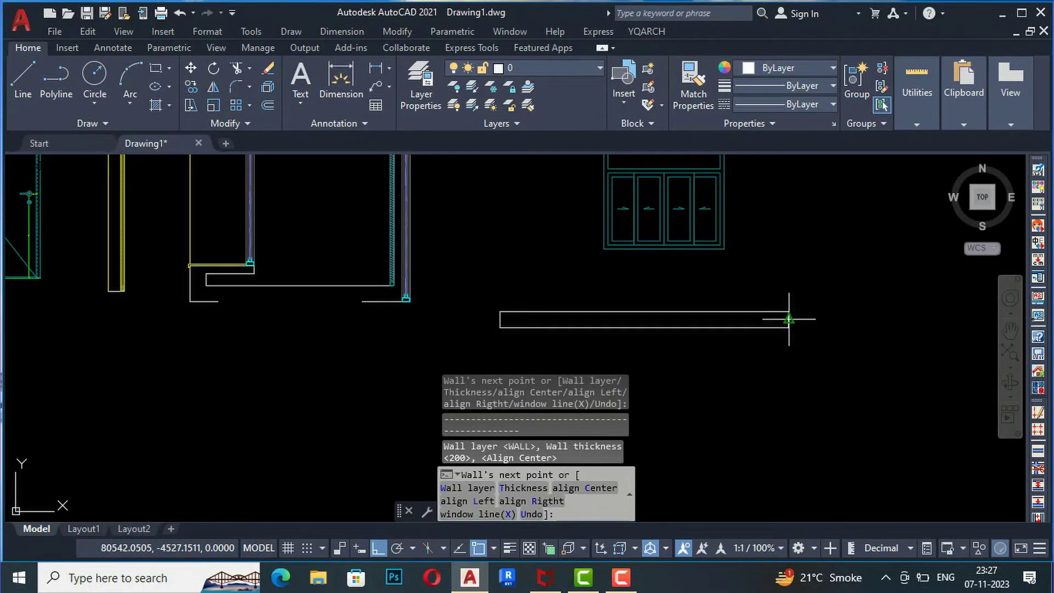
key(Escape)
scroll(824, 291, up, 3)
scroll(540, 302, down, 3)
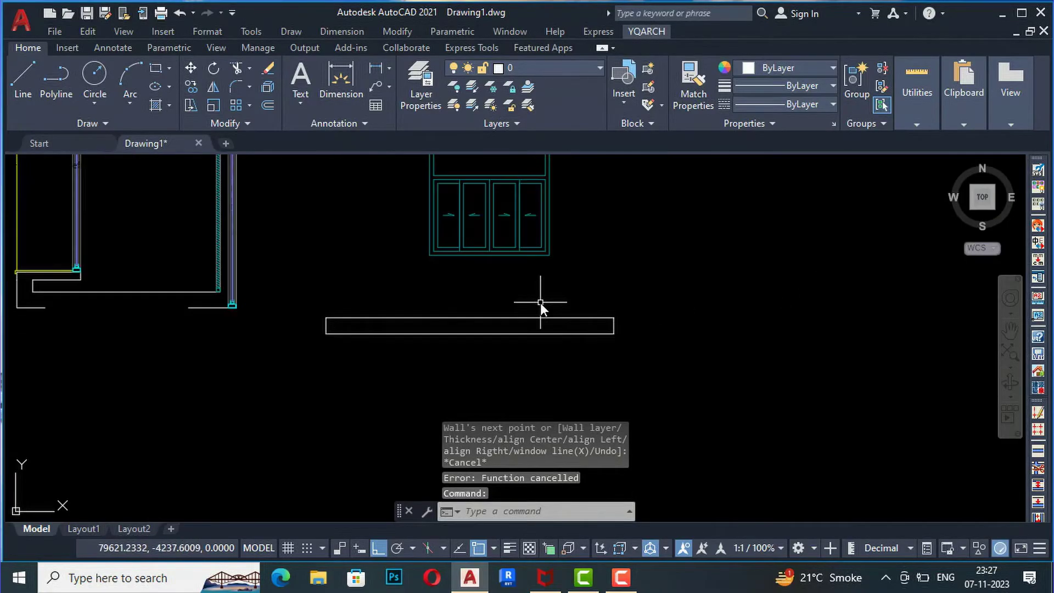
Insert a grouped, fully chamfered YQArch laminated curtain wall glass section with thicknesses 6, 1.52 and 6 along the horizontal wall's centerline, between its end midpoints
click(675, 266)
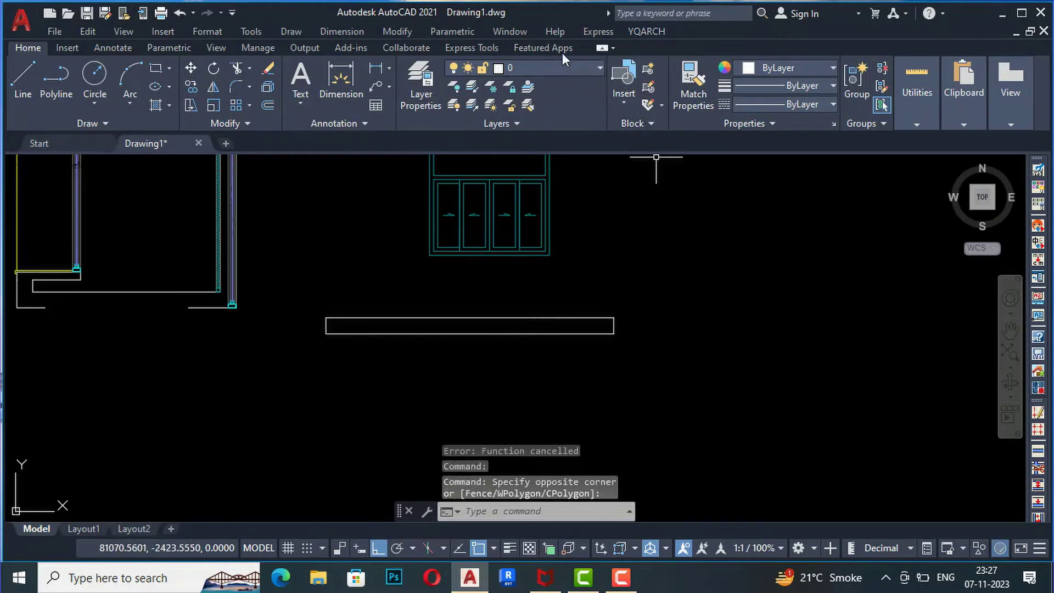
click(653, 33)
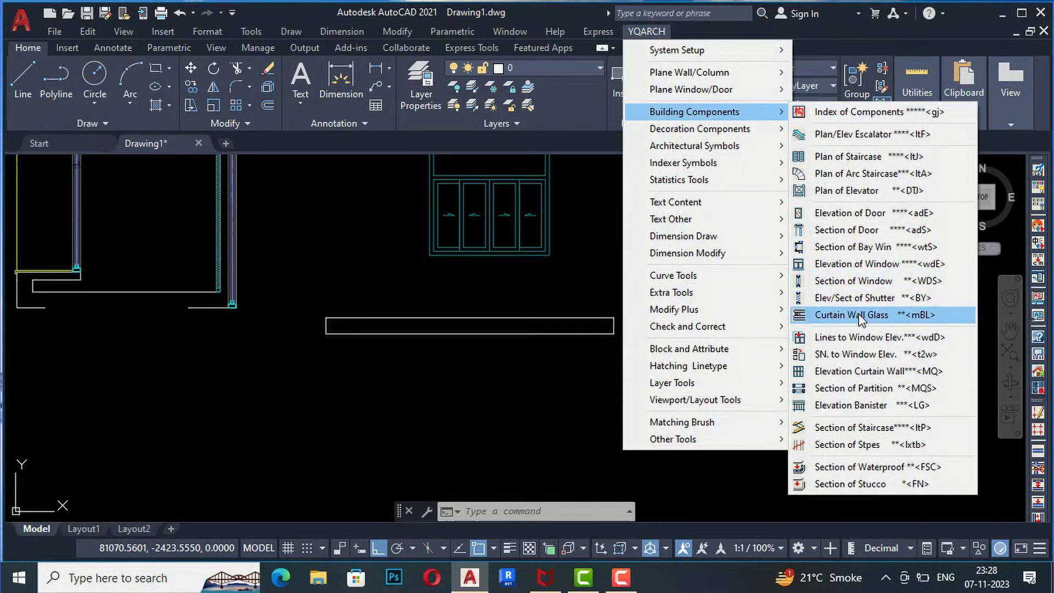
click(861, 316)
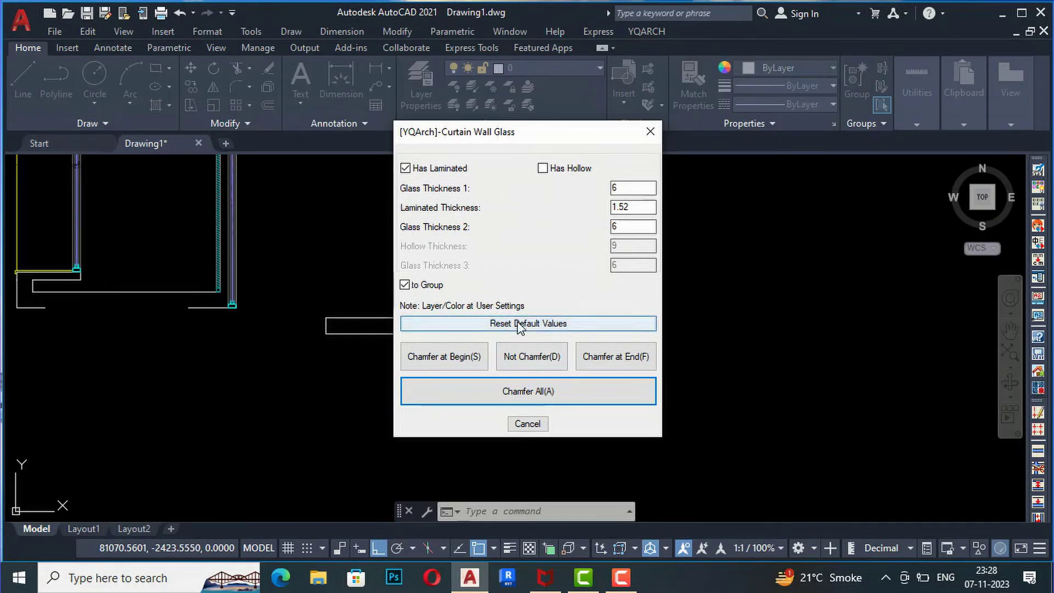
click(503, 397)
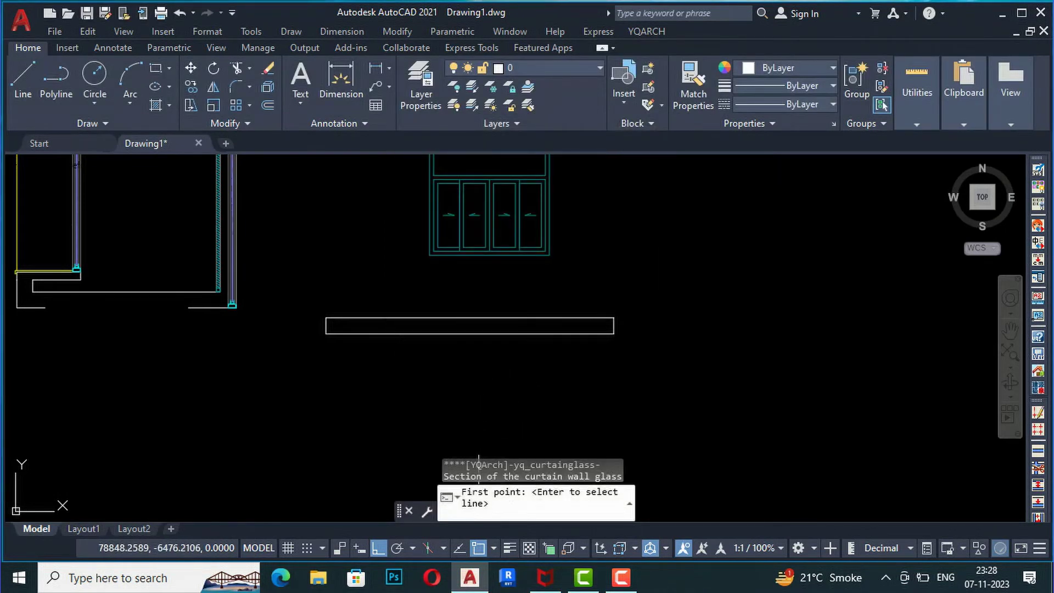
scroll(354, 329, up, 4)
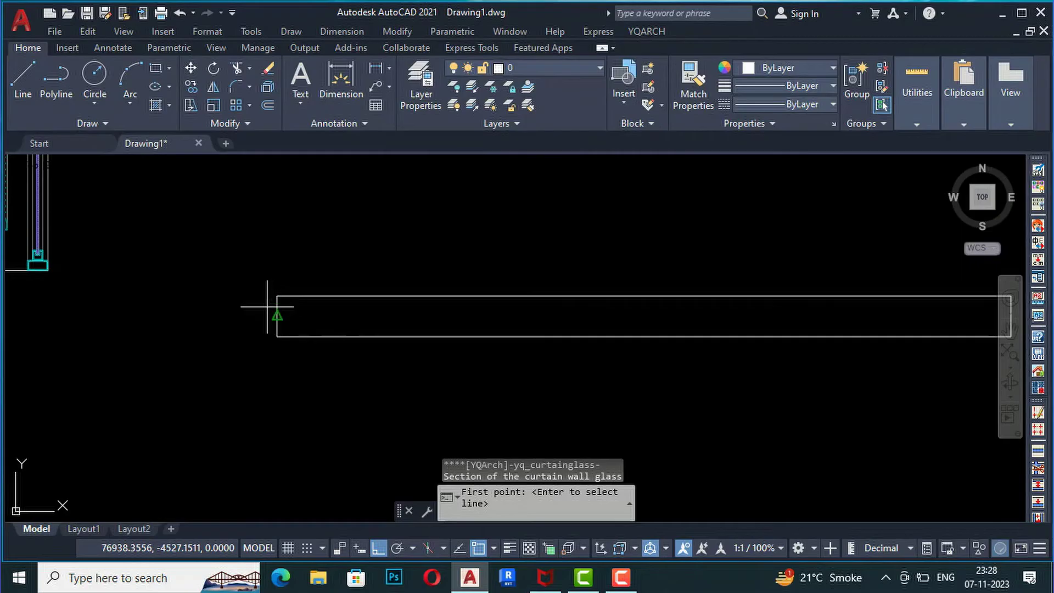
click(277, 306)
scroll(359, 323, down, 4)
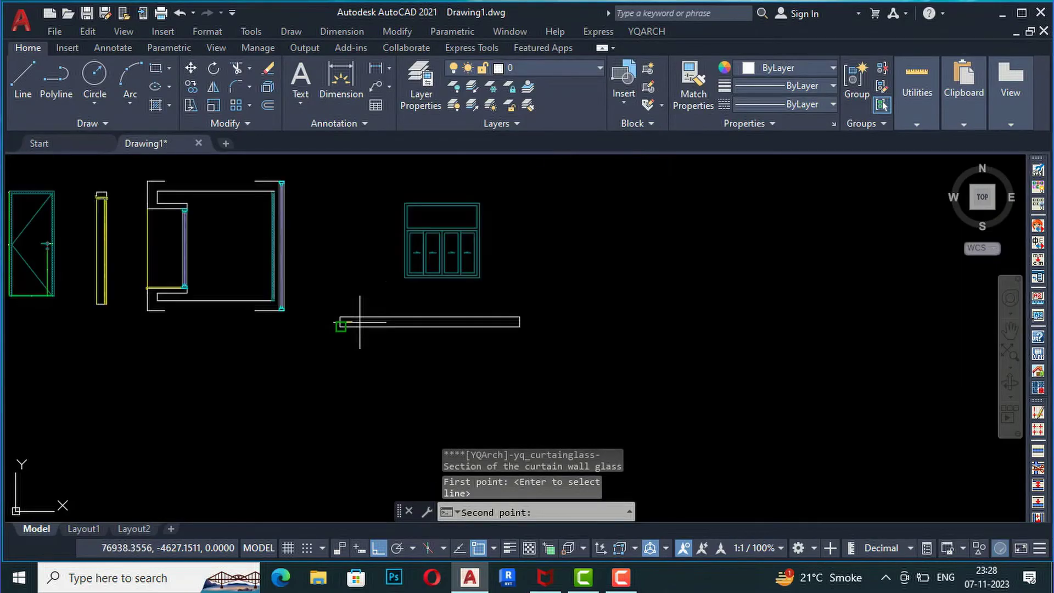
scroll(516, 326, up, 4)
click(527, 278)
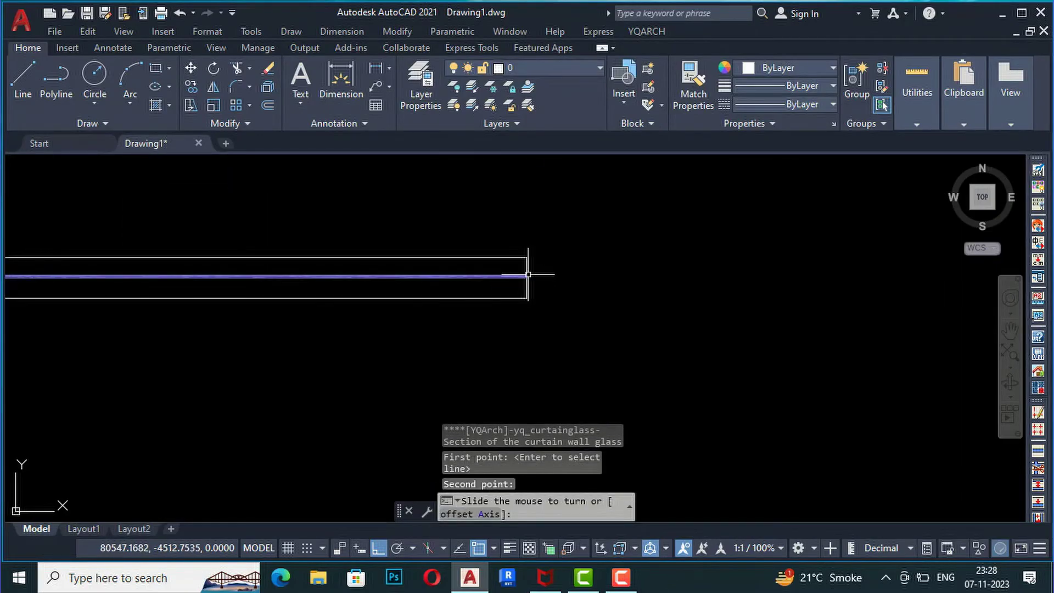
scroll(536, 288, up, 4)
click(644, 222)
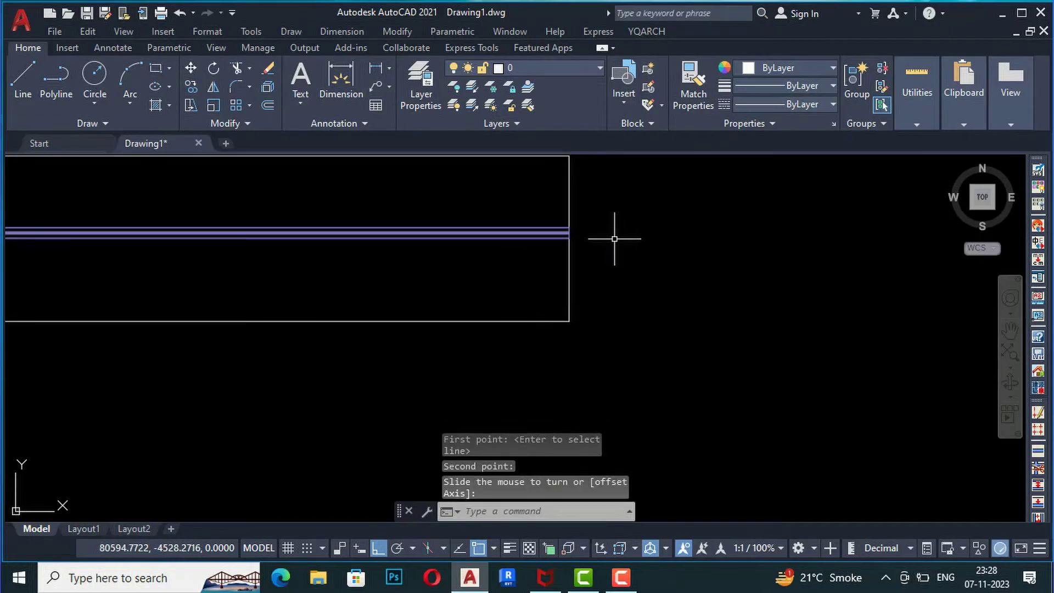
scroll(645, 233, down, 5)
middle_drag(651, 236, 734, 245)
scroll(279, 231, up, 8)
scroll(534, 276, down, 7)
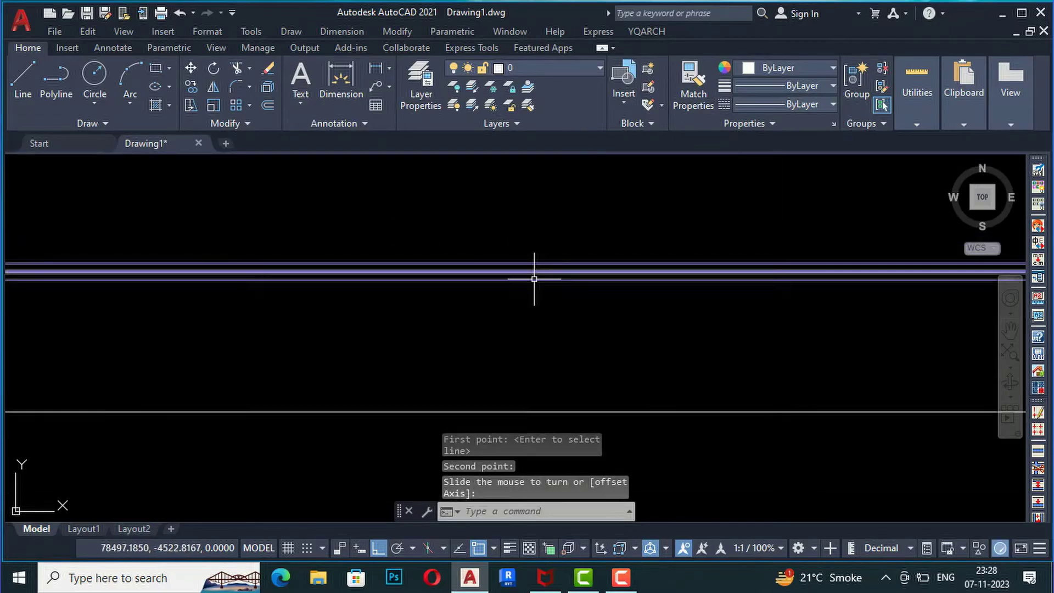
scroll(155, 325, down, 3)
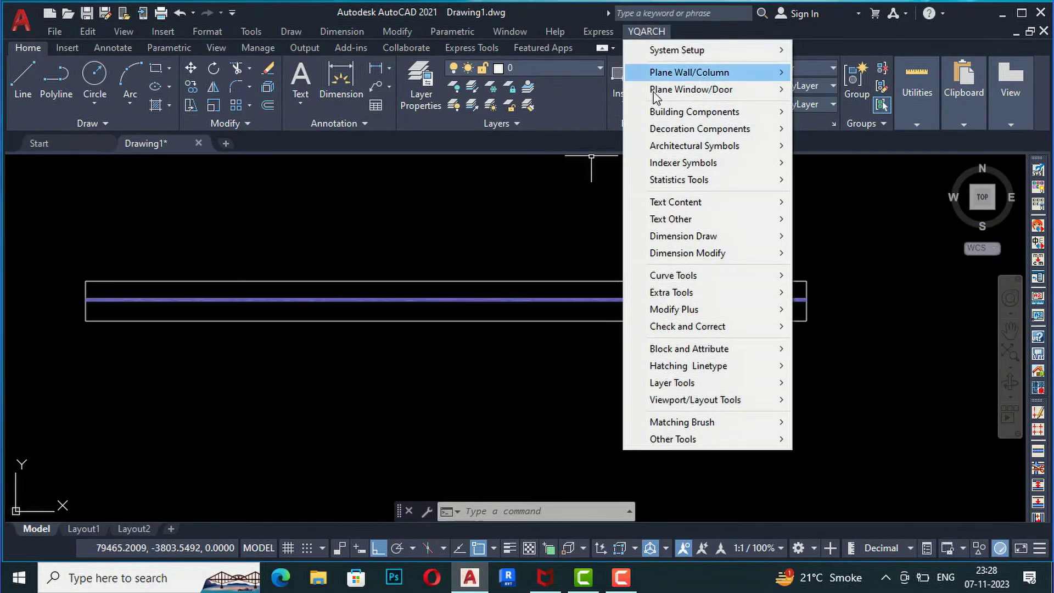
mouse_move(739, 116)
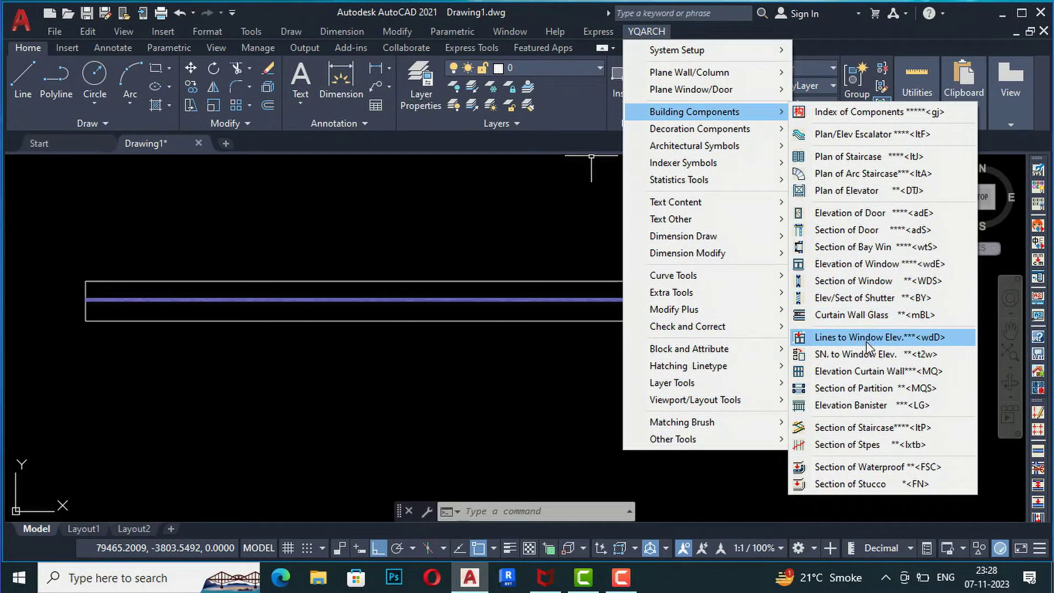
click(397, 427)
click(431, 390)
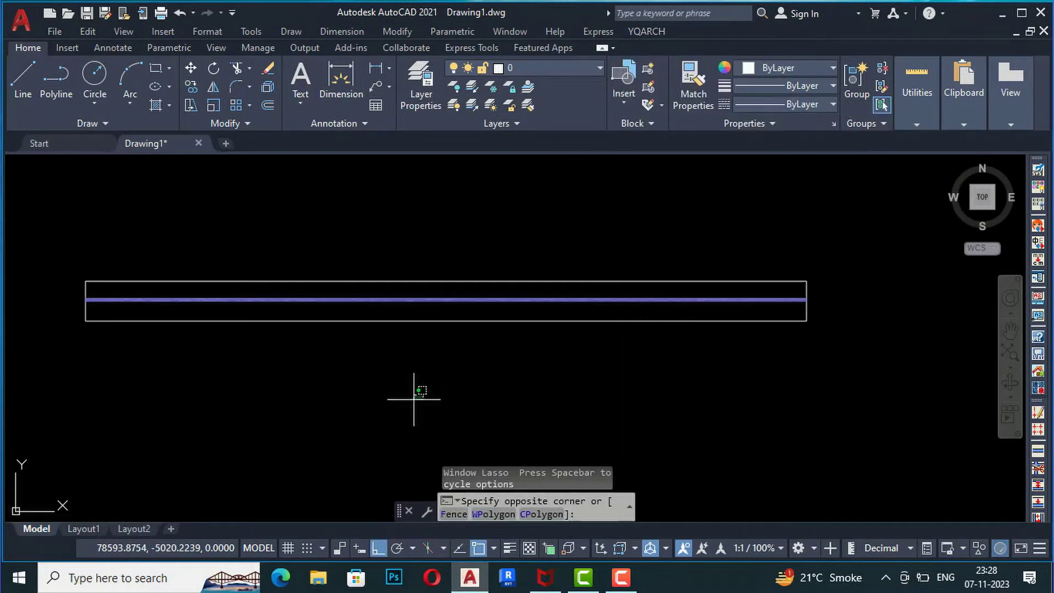
click(420, 400)
Try changing the WINELEV layer color to green with YQArch Lines to Window Elevation, and undo the change
scroll(357, 393, down, 5)
scroll(348, 311, up, 4)
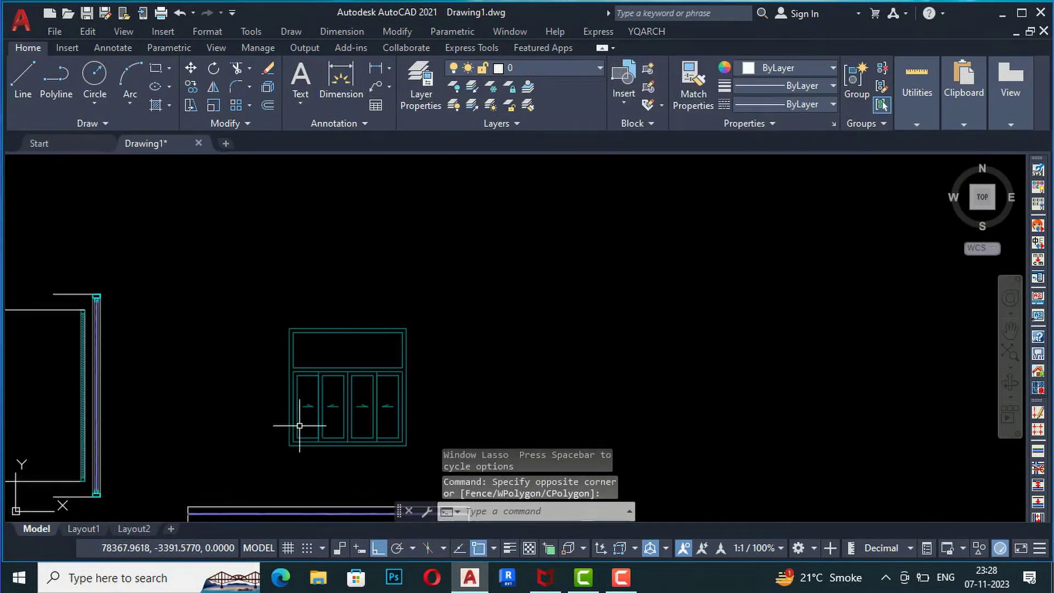
scroll(296, 426, up, 3)
scroll(320, 202, down, 2)
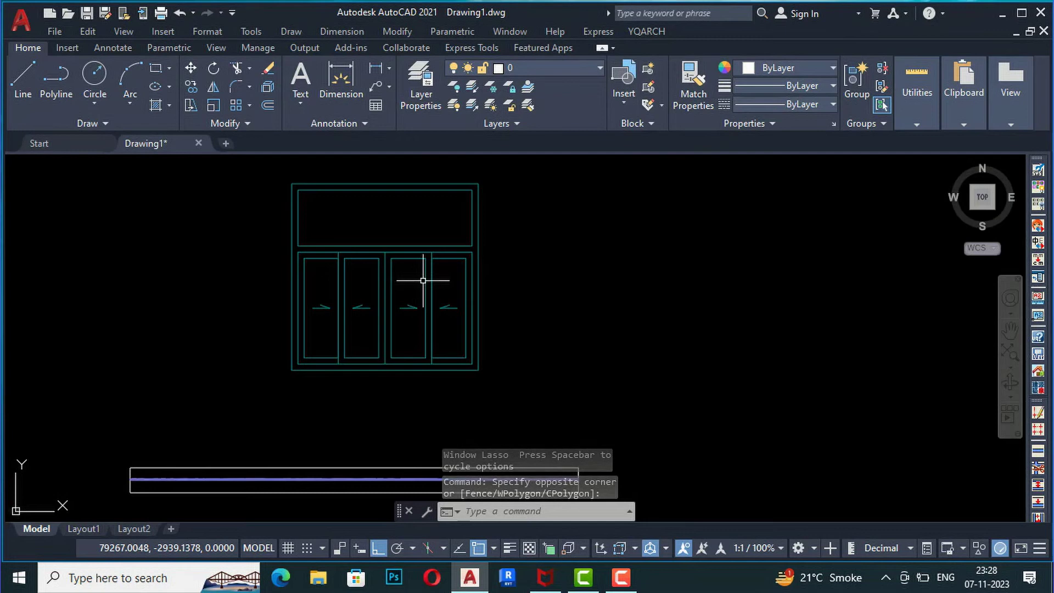
click(644, 32)
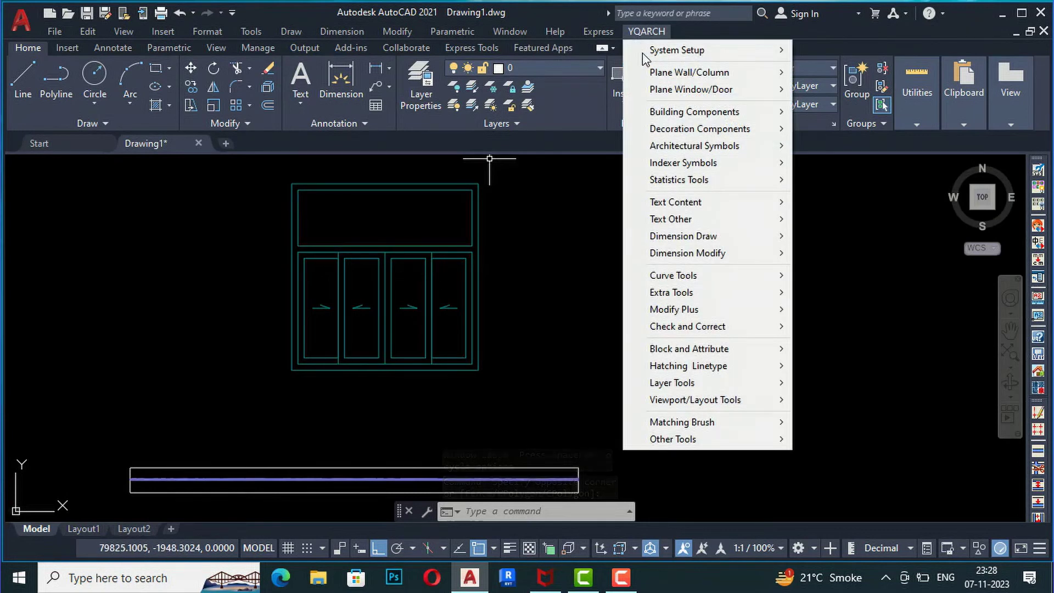
mouse_move(686, 116)
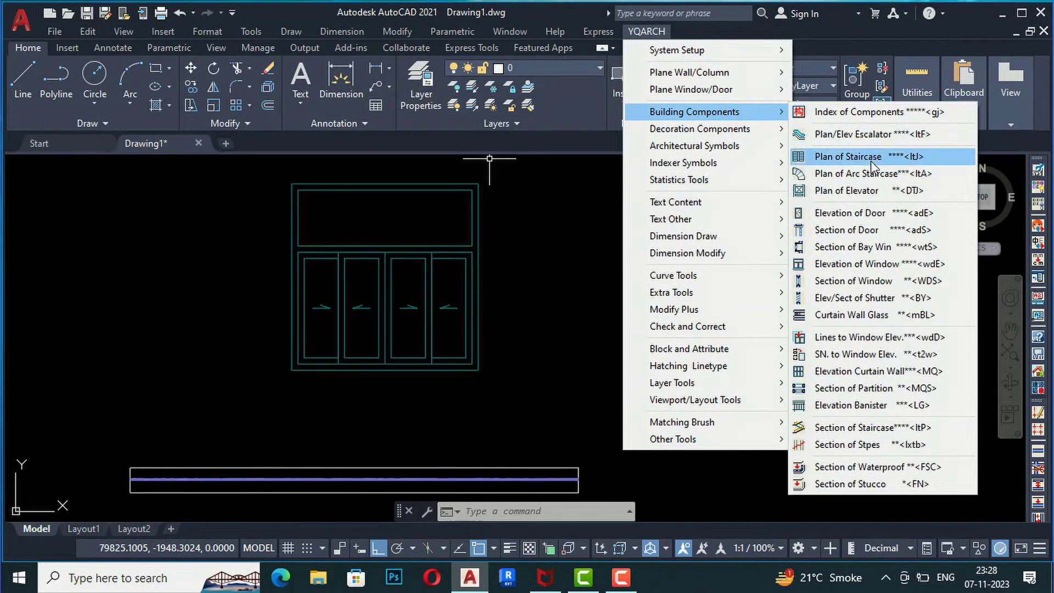
click(860, 336)
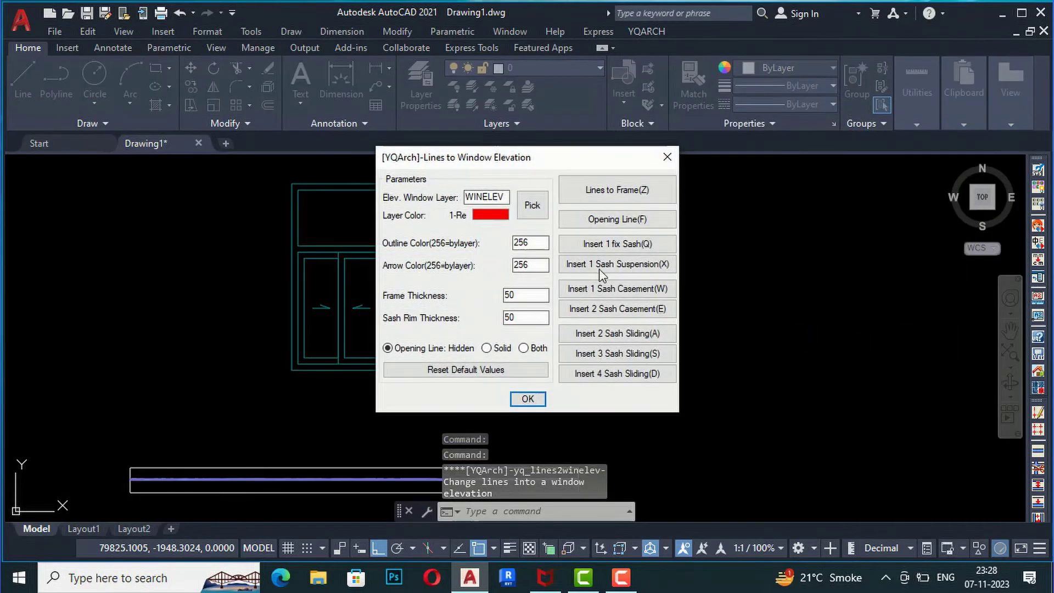
click(487, 217)
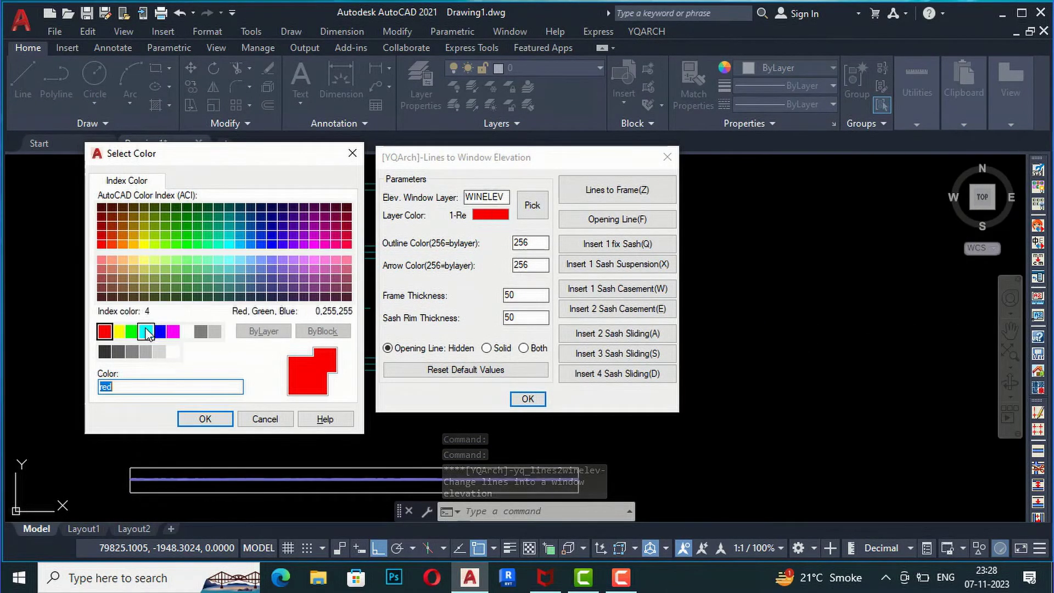
click(132, 332)
click(205, 419)
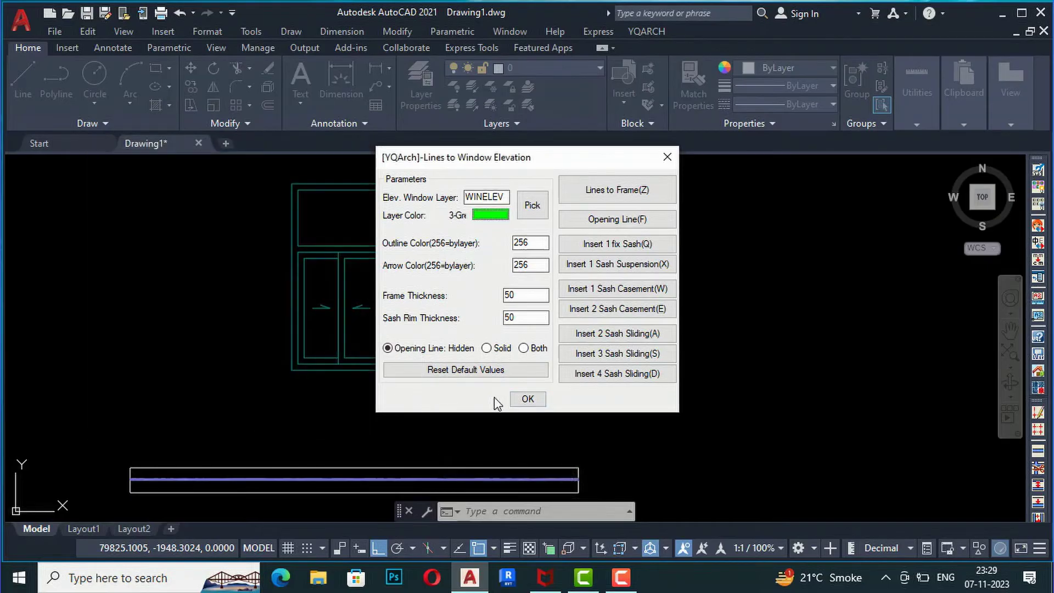
click(528, 398)
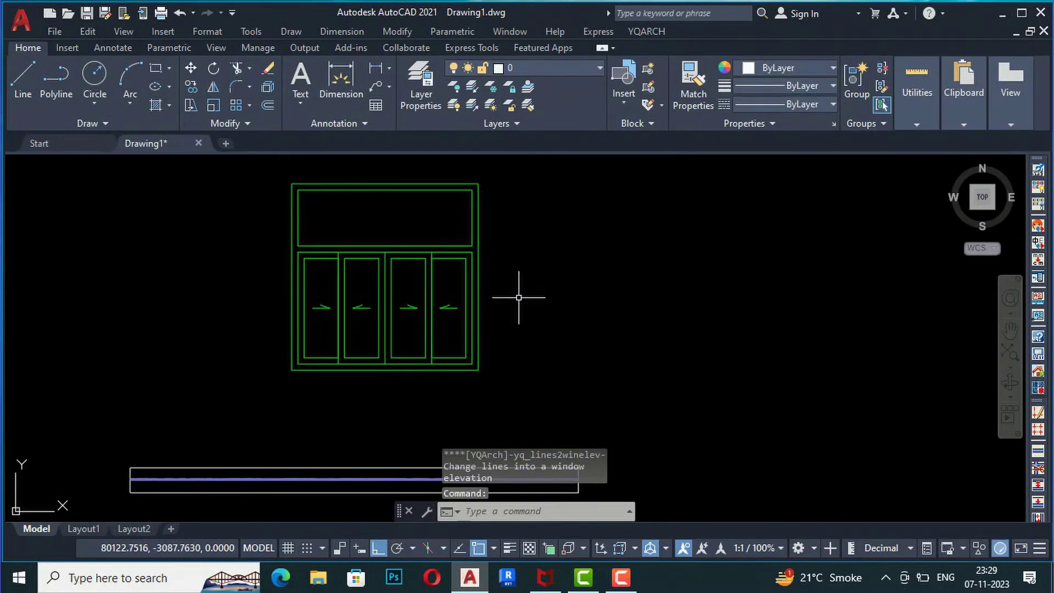
key(ctrl+z)
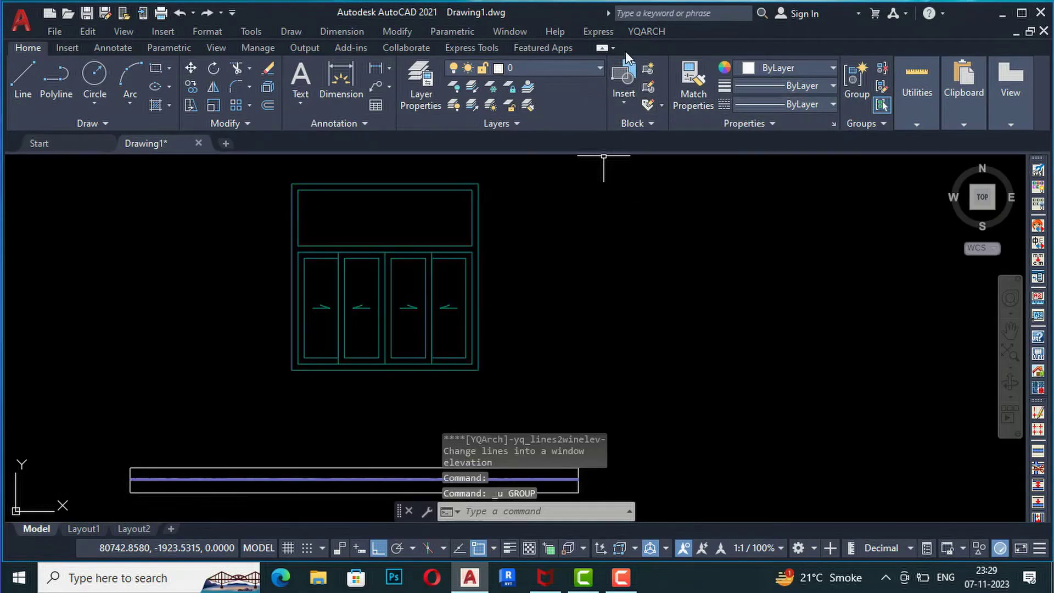
Configure a YQArch curtain wall elevation with total height 6000, total width 6000, 3 rows, 5 columns, and frame and beam thickness 50
click(648, 33)
mouse_move(709, 118)
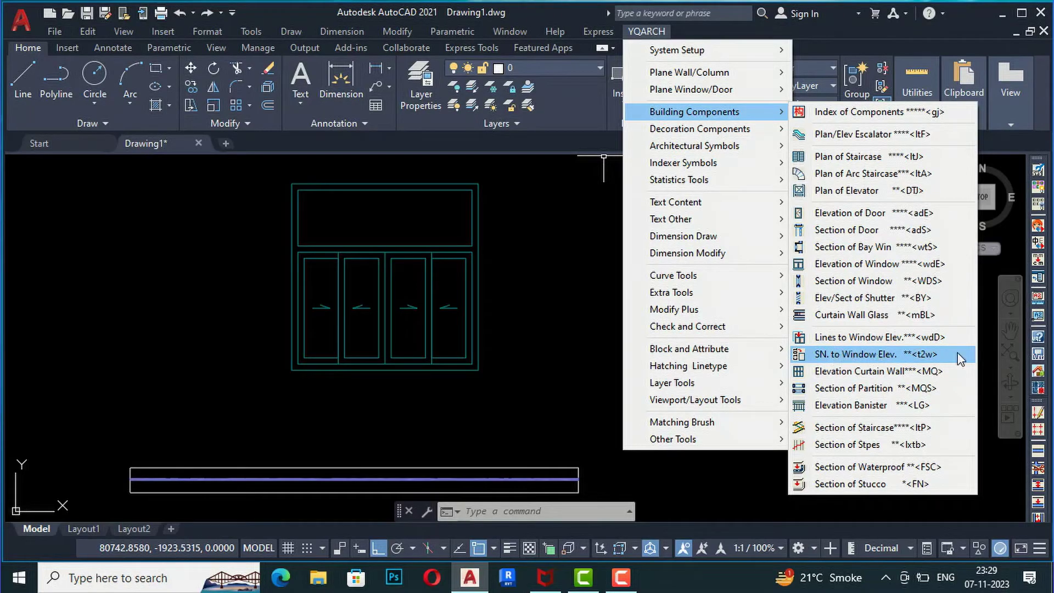
click(853, 374)
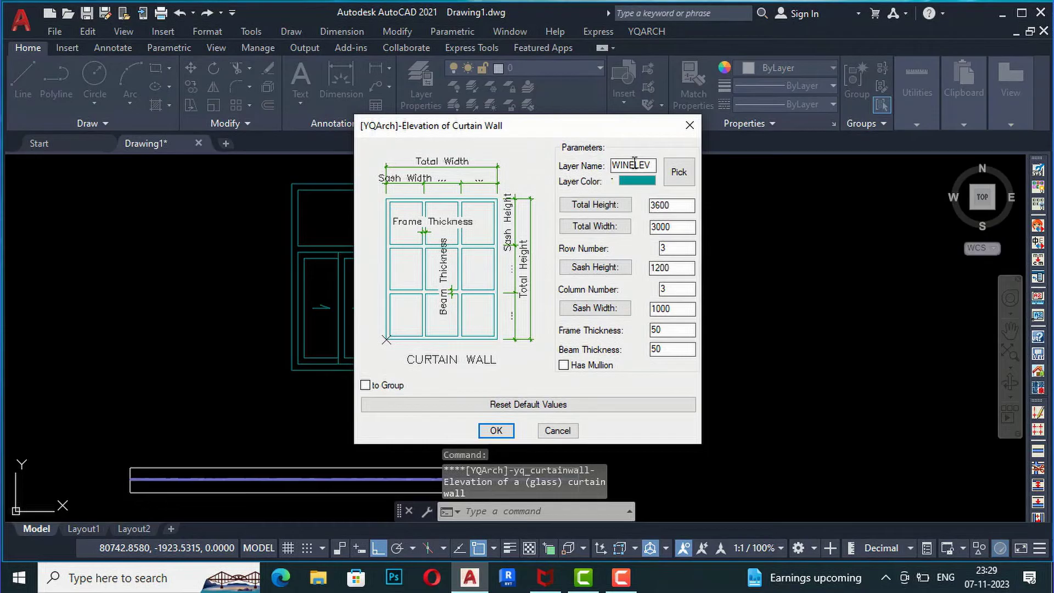
click(632, 182)
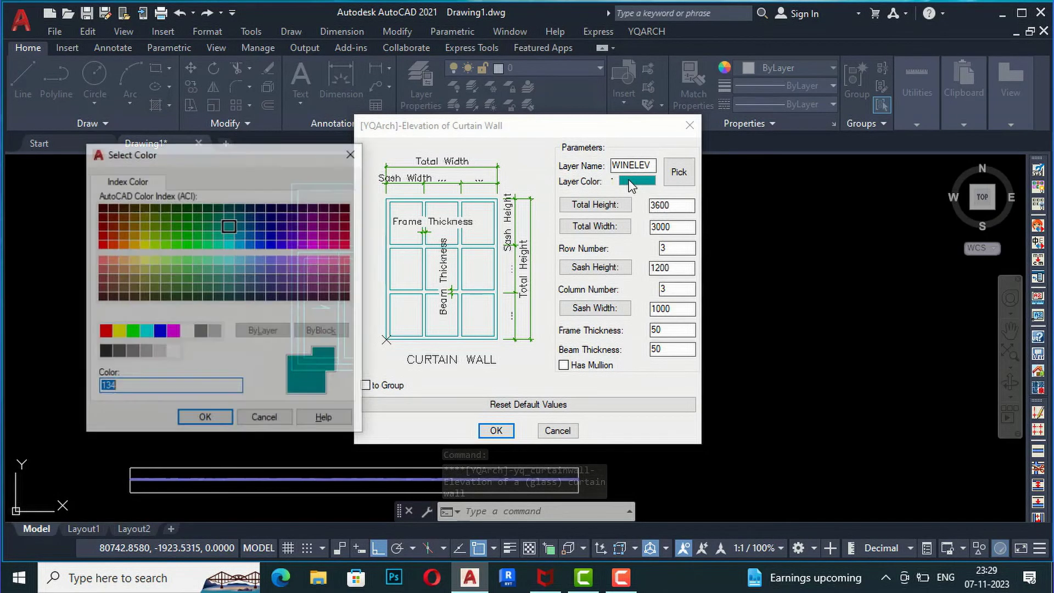
click(352, 154)
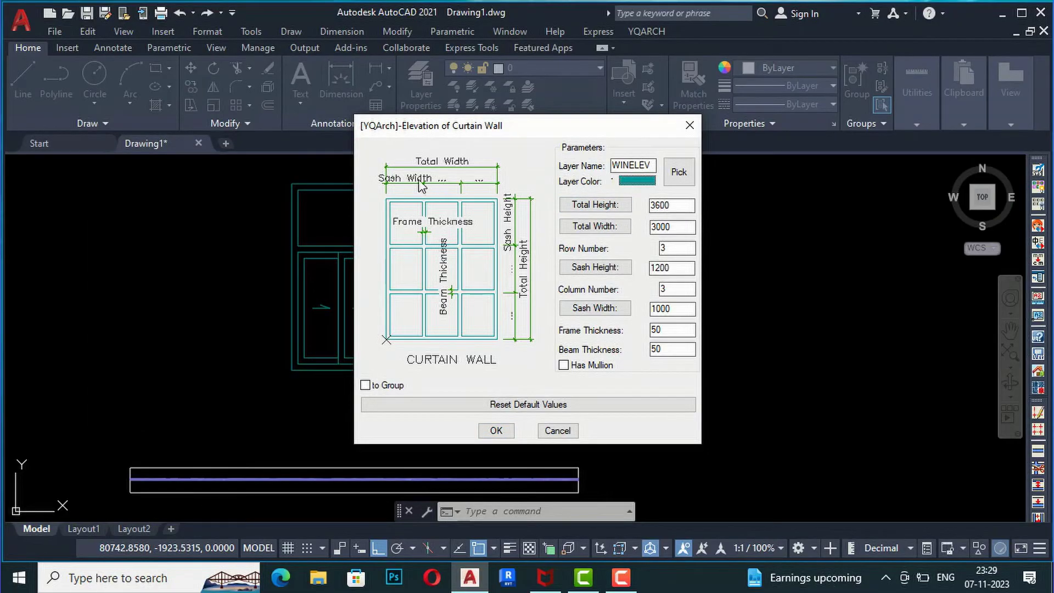
drag(674, 207, 640, 207)
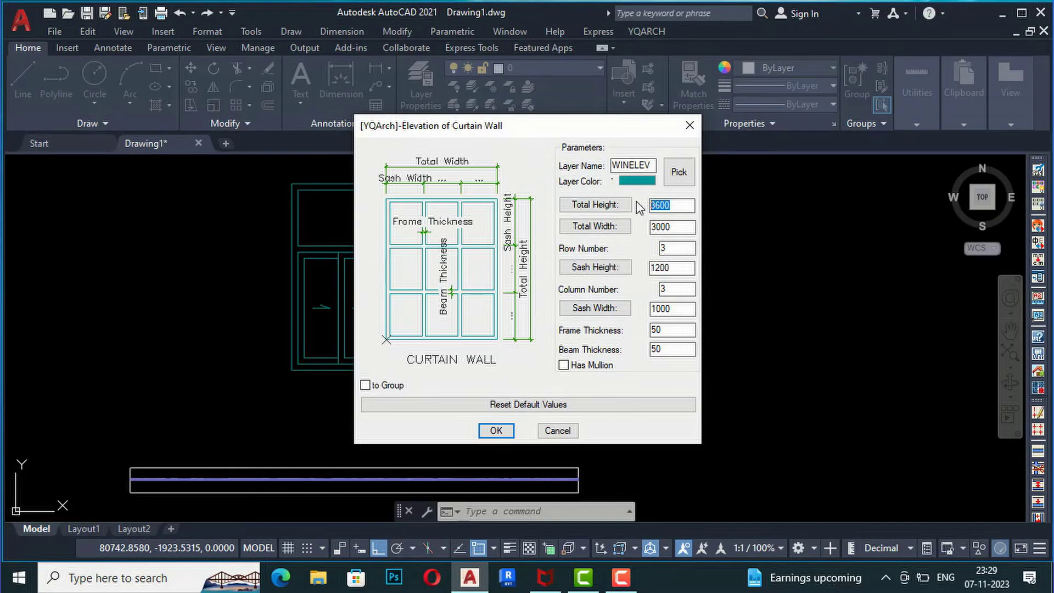
text(6)
drag(679, 233, 648, 230)
text(6)
double_click(670, 291)
click(685, 355)
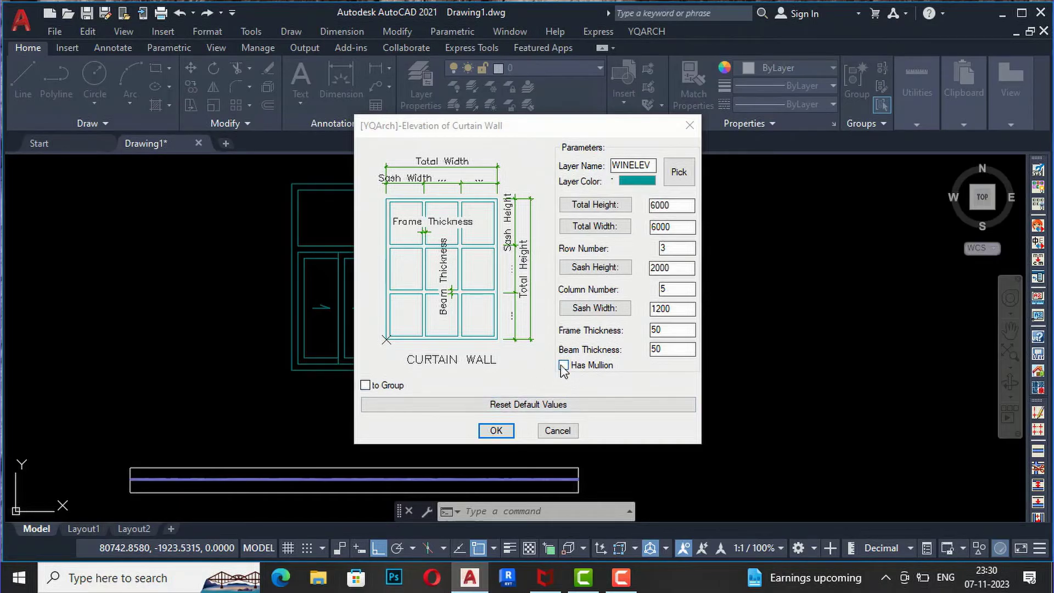
Insert the configured curtain wall elevation to the right of the sliding window elevation
click(494, 431)
scroll(633, 355, down, 3)
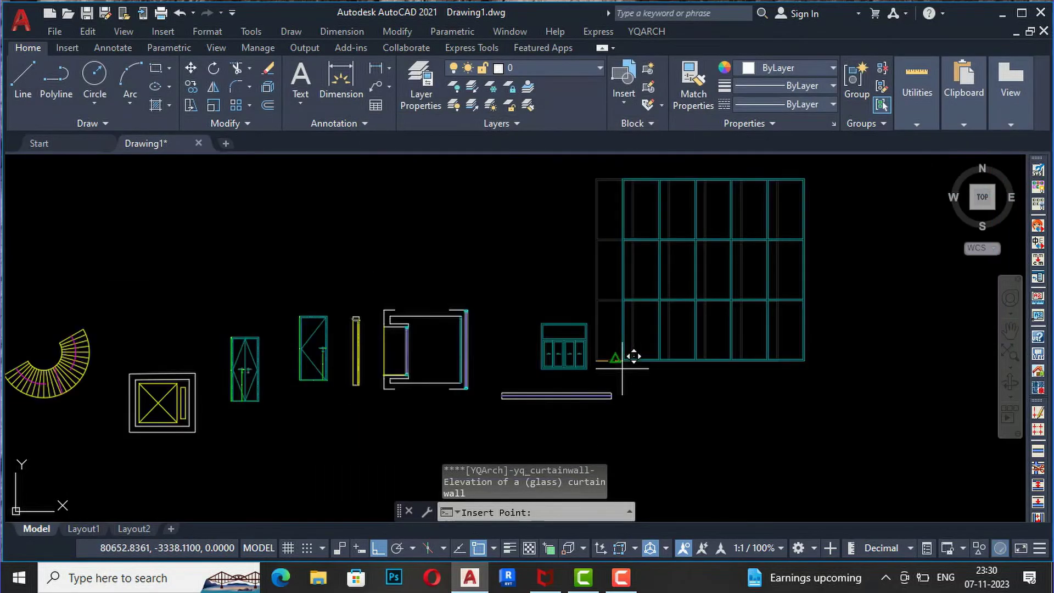
click(633, 356)
scroll(747, 212, up, 5)
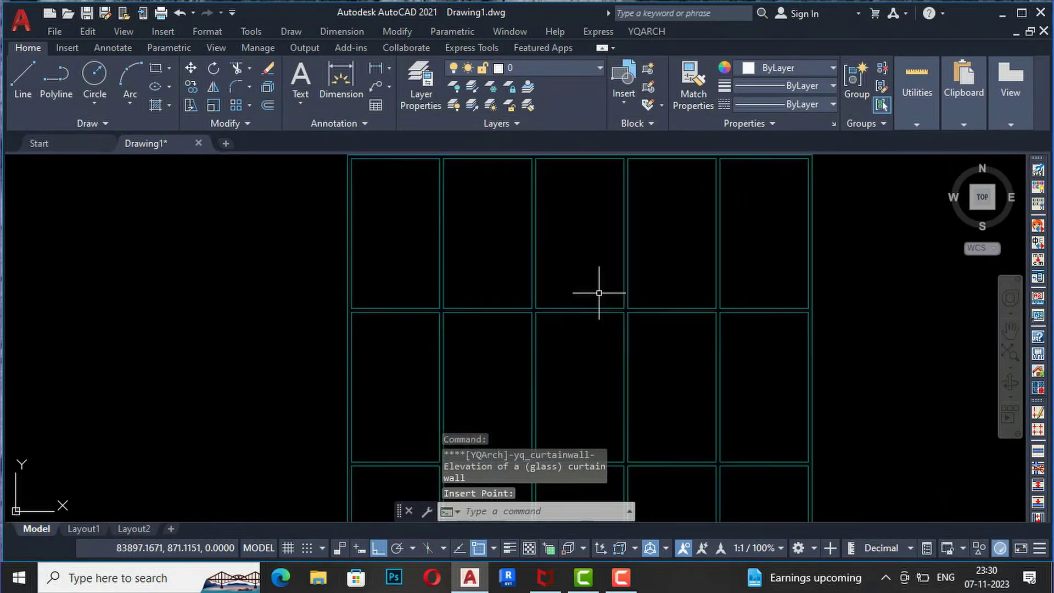
scroll(600, 290, down, 3)
scroll(606, 283, down, 3)
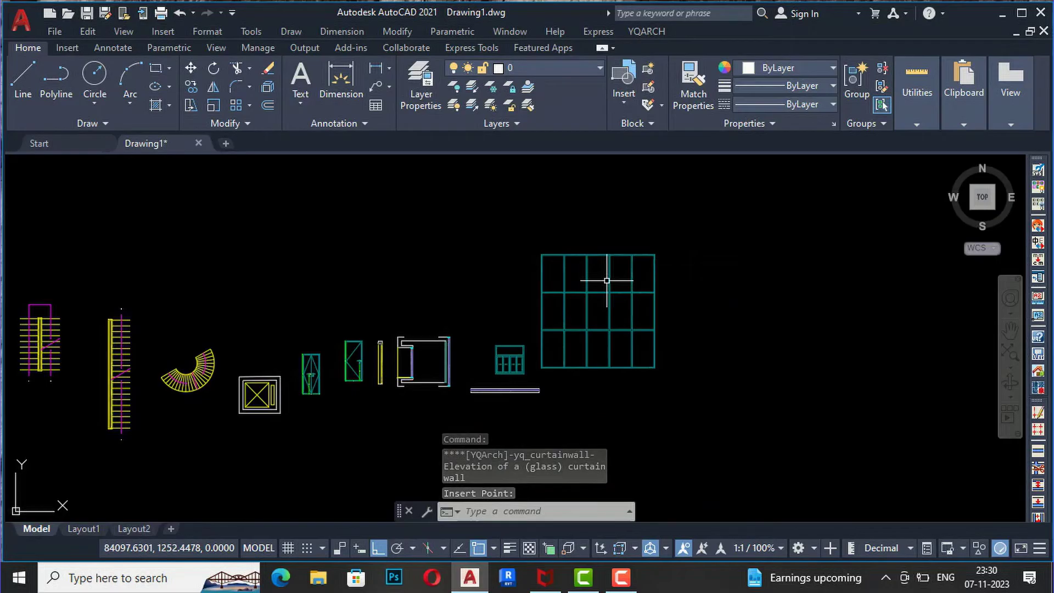
Insert a second 6000 by 6000 curtain wall elevation with Has Mullion enabled, right of the first, and compare the two
key(Return)
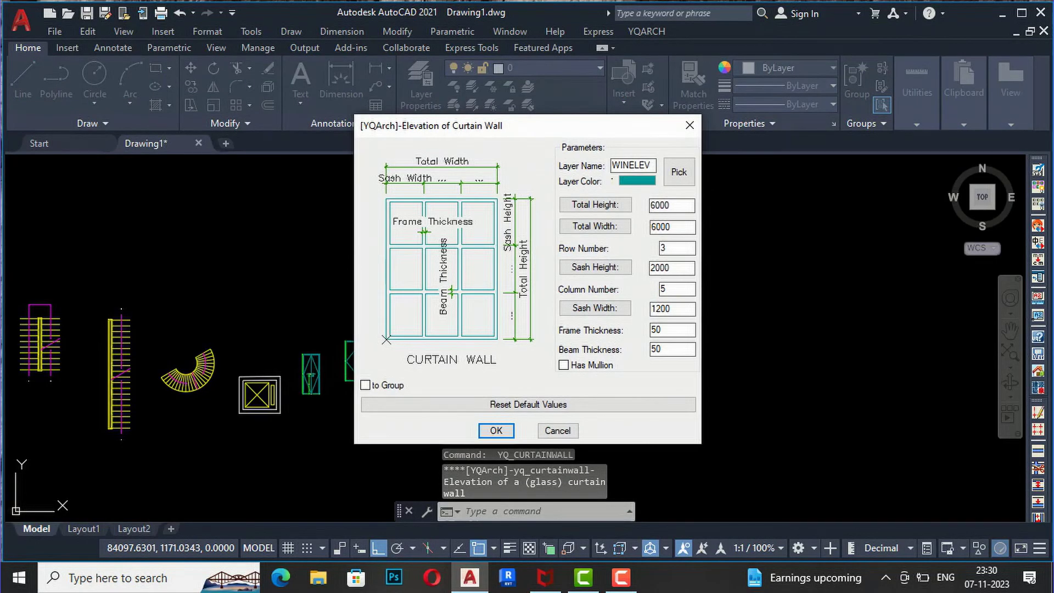
click(564, 365)
click(495, 431)
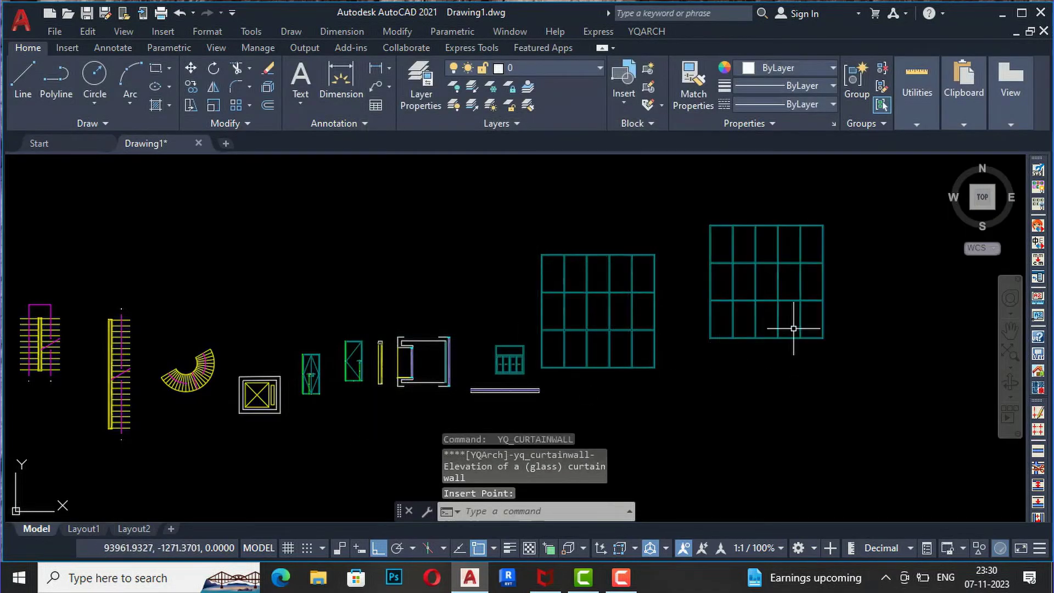
scroll(848, 240, up, 4)
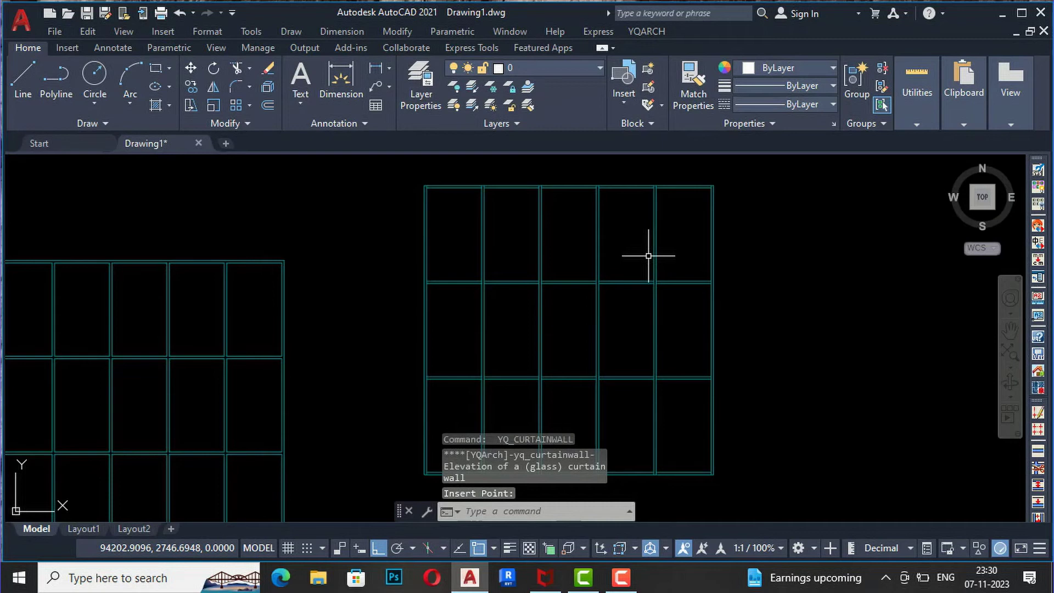
scroll(648, 256, down, 2)
scroll(281, 303, up, 3)
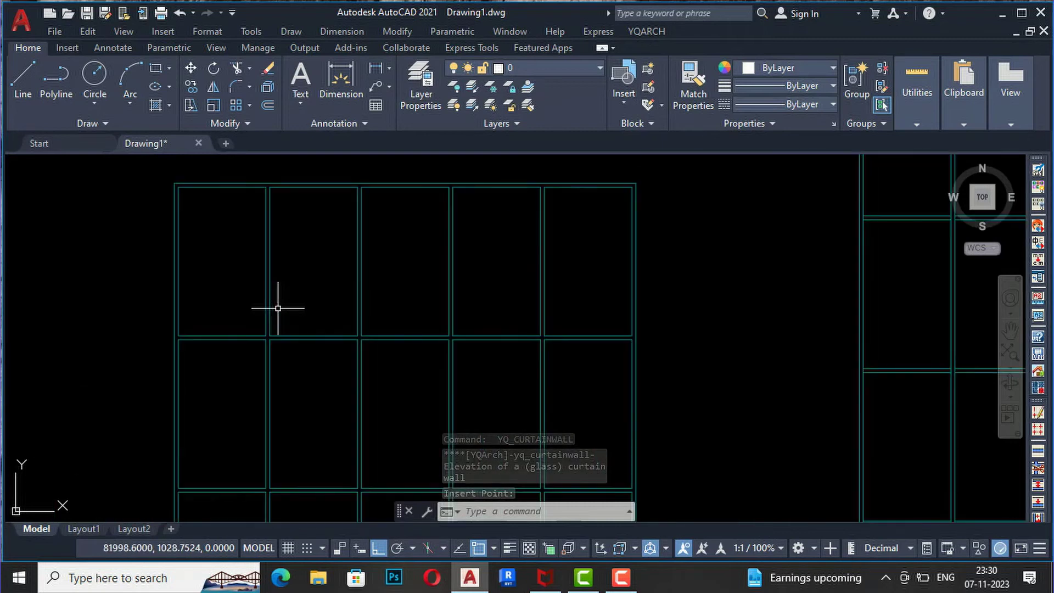
scroll(278, 306, down, 2)
scroll(499, 346, down, 4)
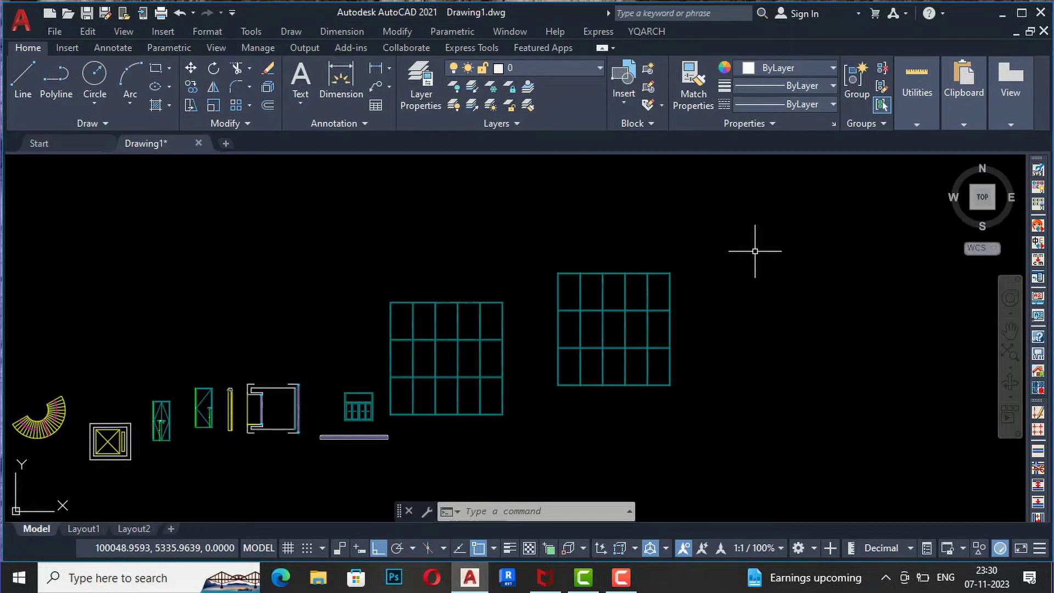
Erase the existing section lines inside the narrow rectangle below the sliding window elevation, keeping the rectangle outline
click(660, 37)
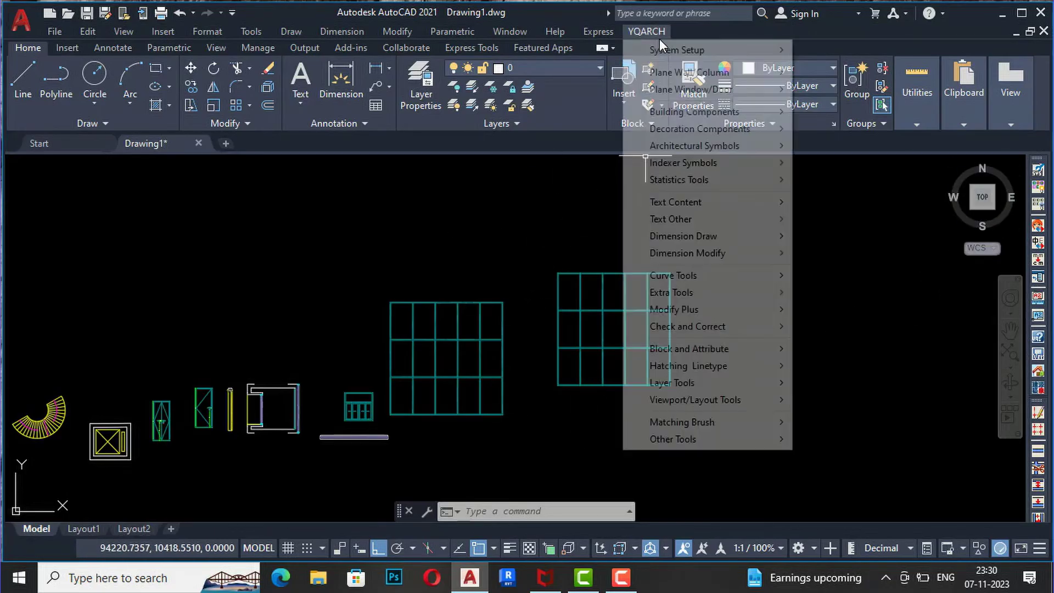
mouse_move(684, 111)
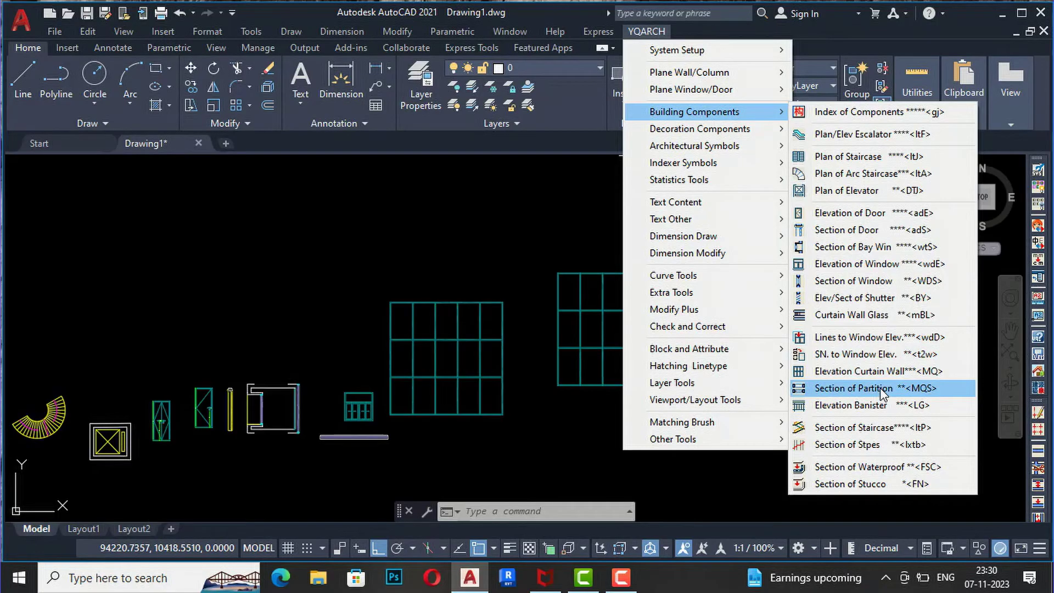
click(840, 404)
click(470, 431)
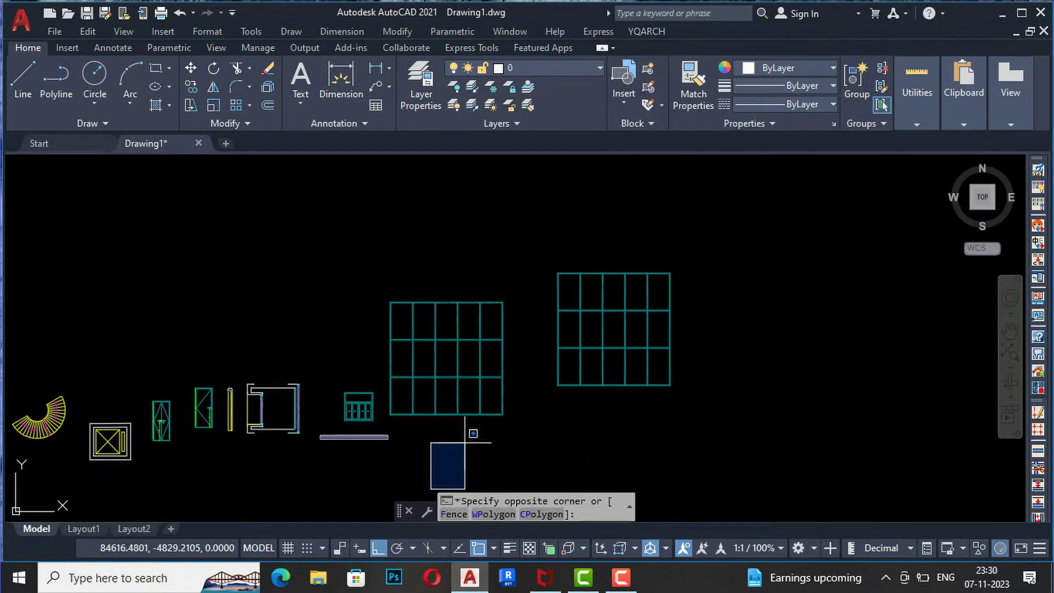
scroll(405, 431, down, 3)
scroll(515, 346, up, 5)
scroll(516, 346, up, 5)
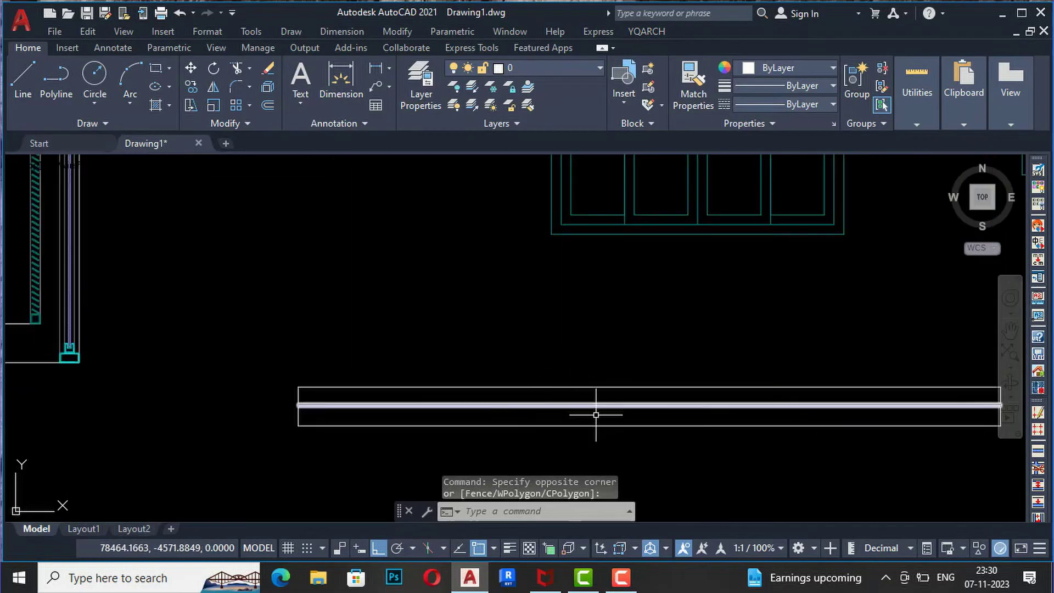
click(598, 400)
click(587, 396)
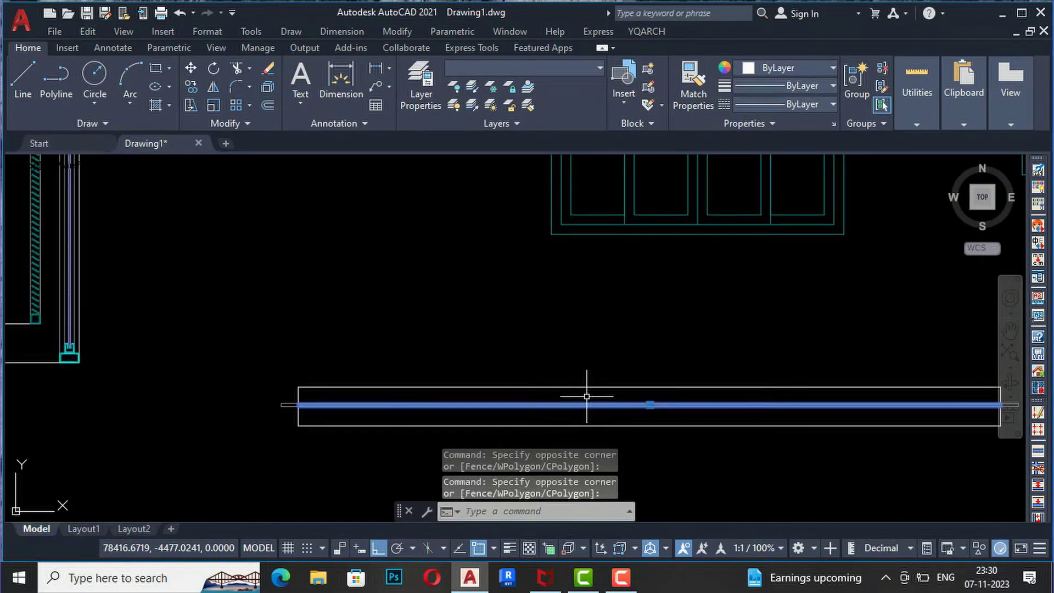
key(Delete)
Insert a YQArch glass partition section along the narrow rectangle's centre axis, from its left edge to its right edge, offset toward the upper side
click(646, 31)
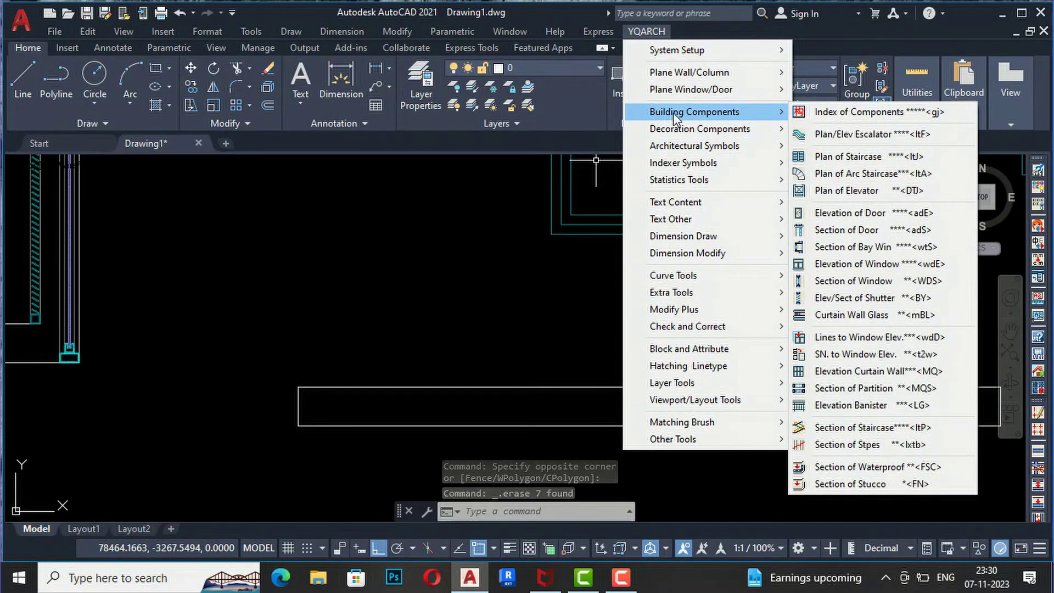
click(838, 387)
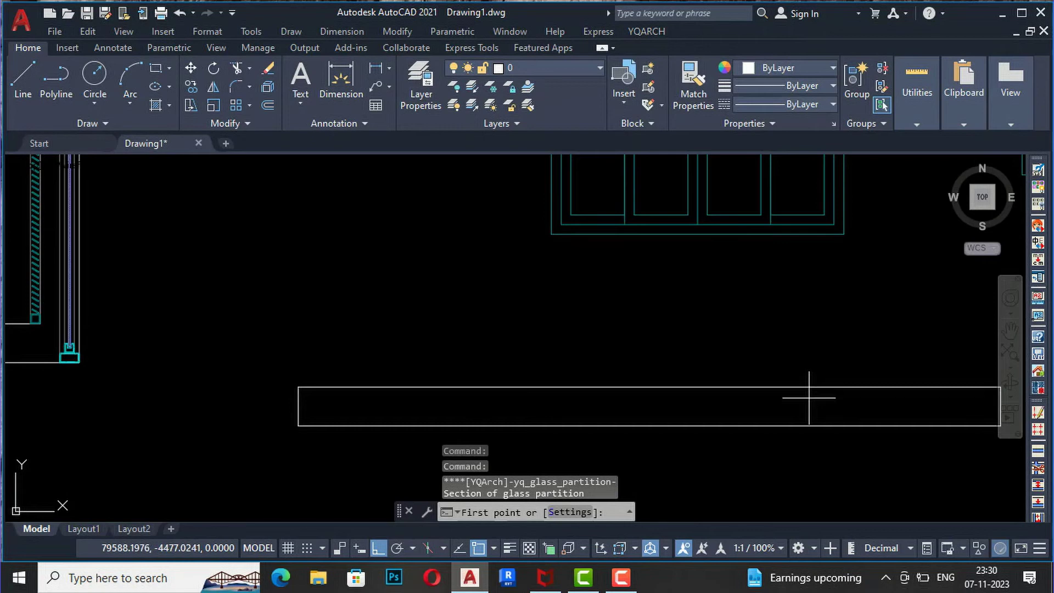
click(300, 406)
scroll(386, 403, down, 4)
scroll(483, 411, up, 5)
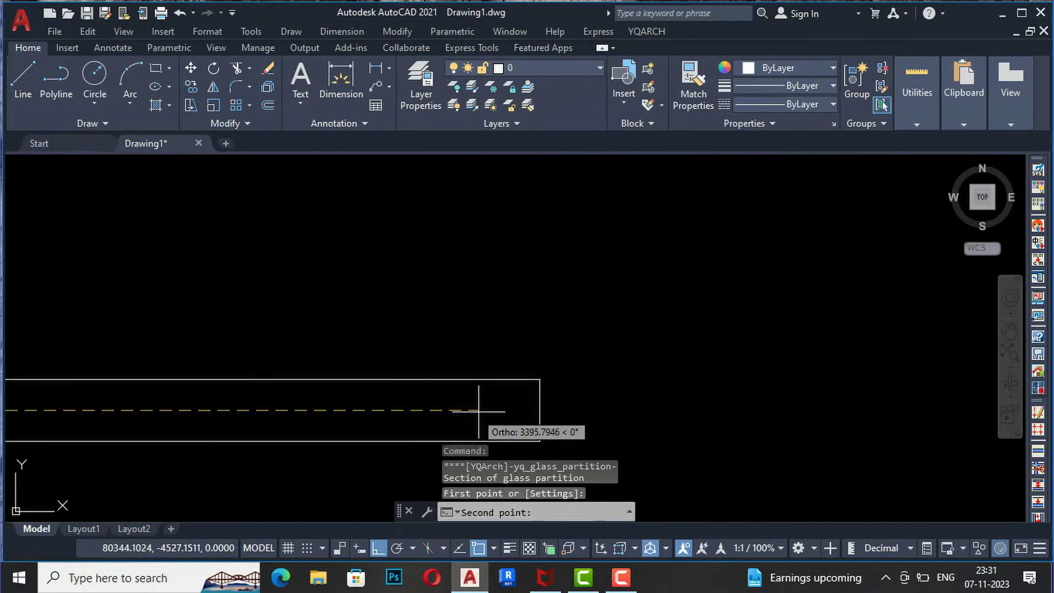
click(541, 410)
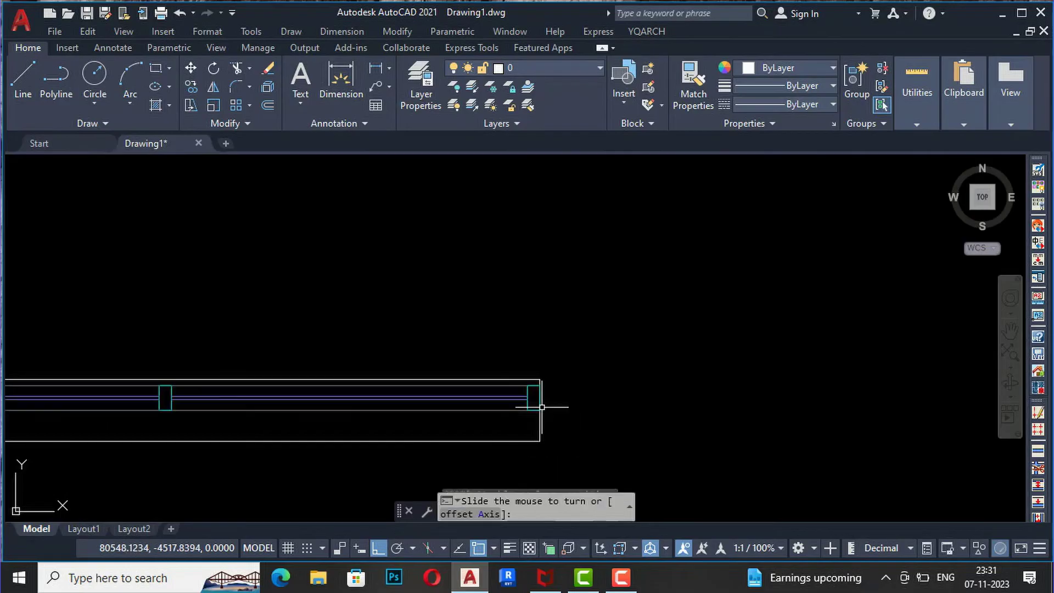
scroll(725, 346, down, 4)
scroll(346, 369, up, 2)
click(517, 268)
click(517, 268)
click(634, 299)
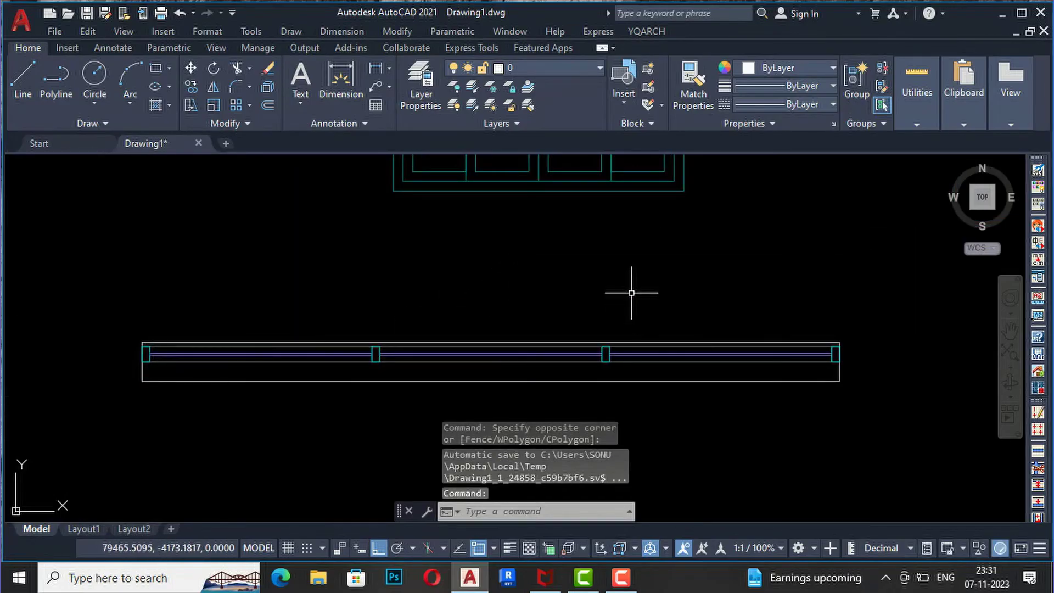
Insert a YQArch banister elevation with total height 1050 and column gap 1200, about 12660 long, below the partition section
click(648, 32)
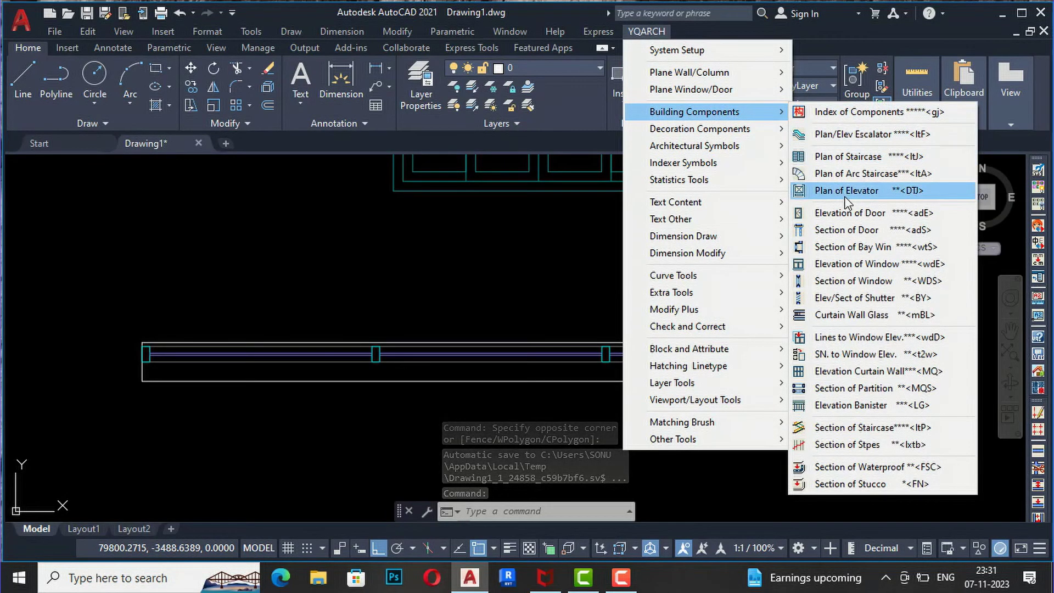
click(875, 409)
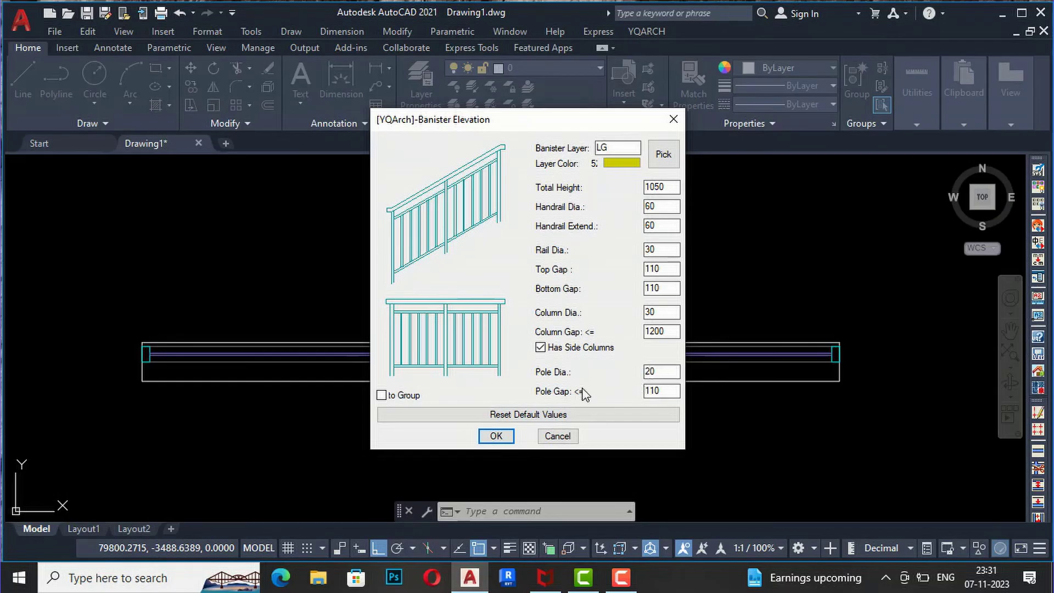
click(496, 436)
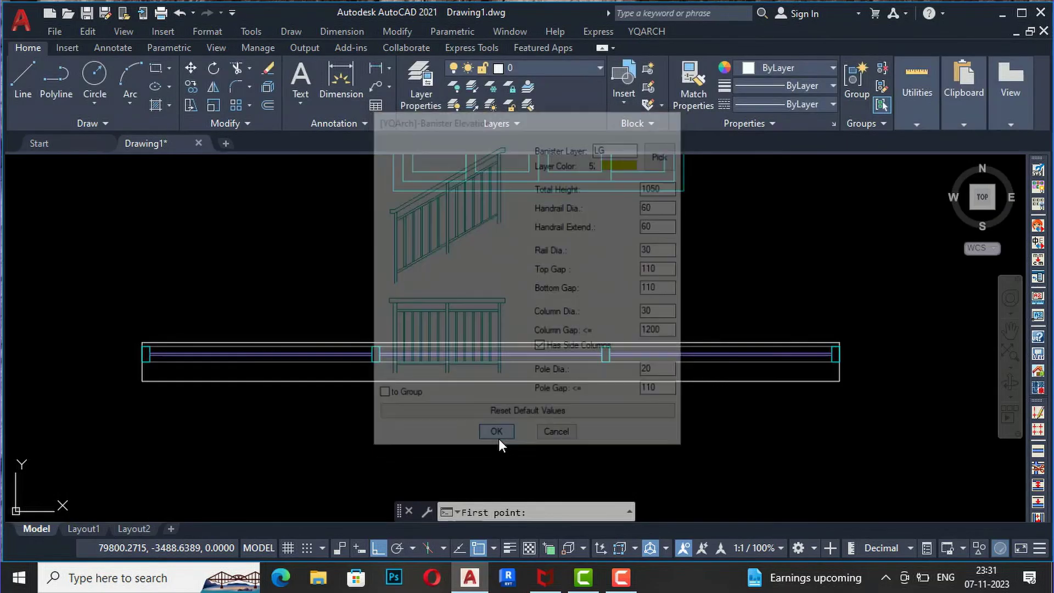
scroll(466, 374, down, 4)
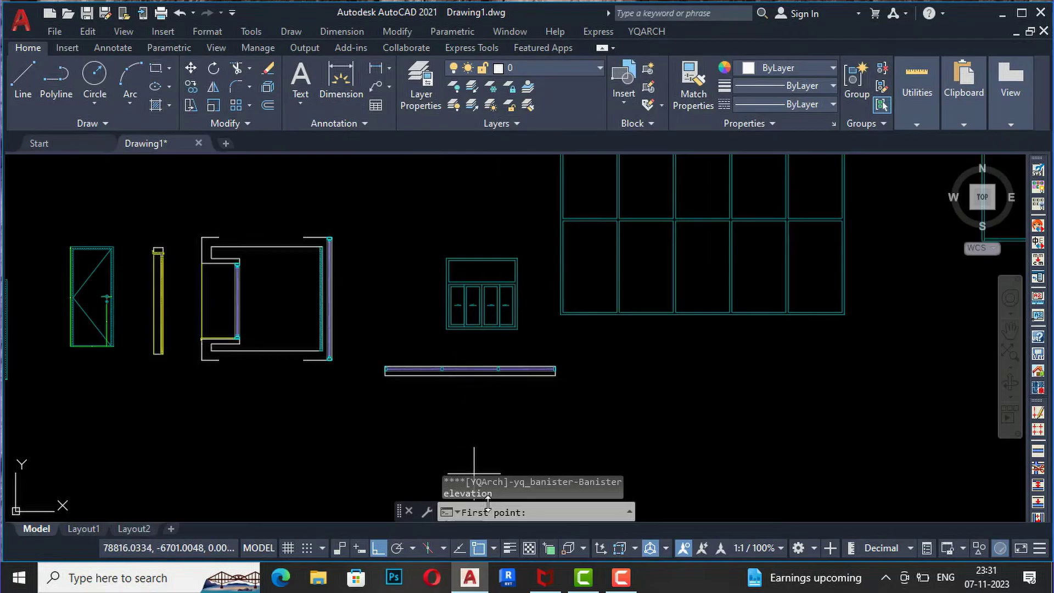
scroll(622, 322, down, 4)
scroll(619, 362, up, 5)
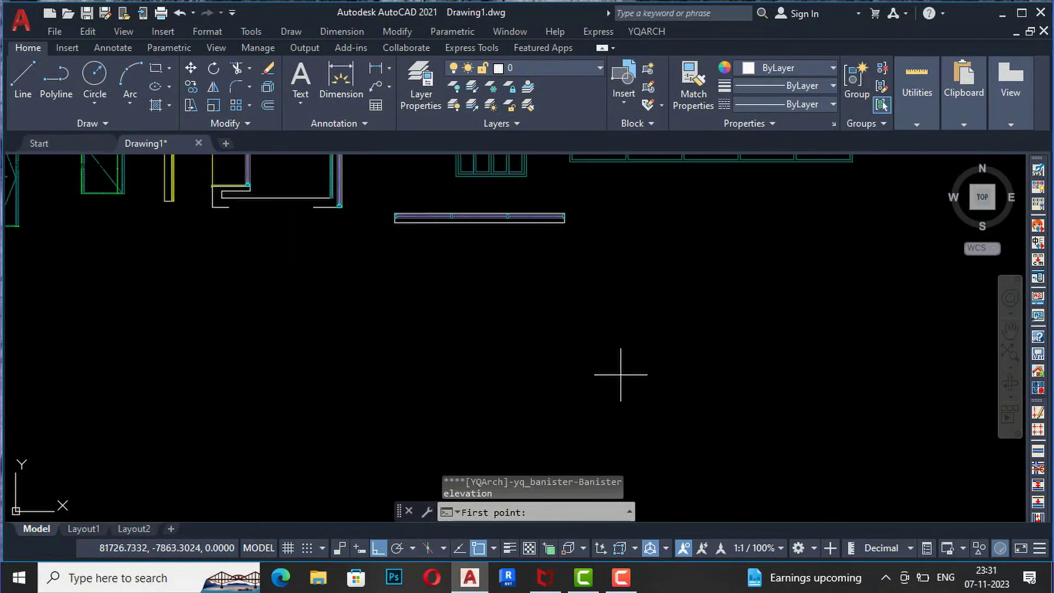
scroll(605, 353, down, 2)
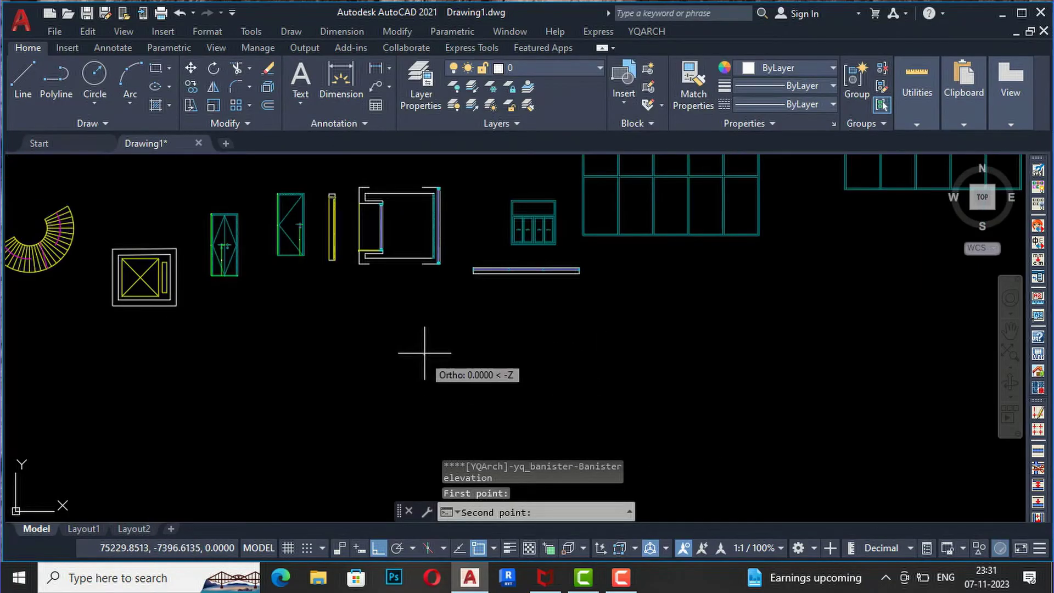
click(797, 351)
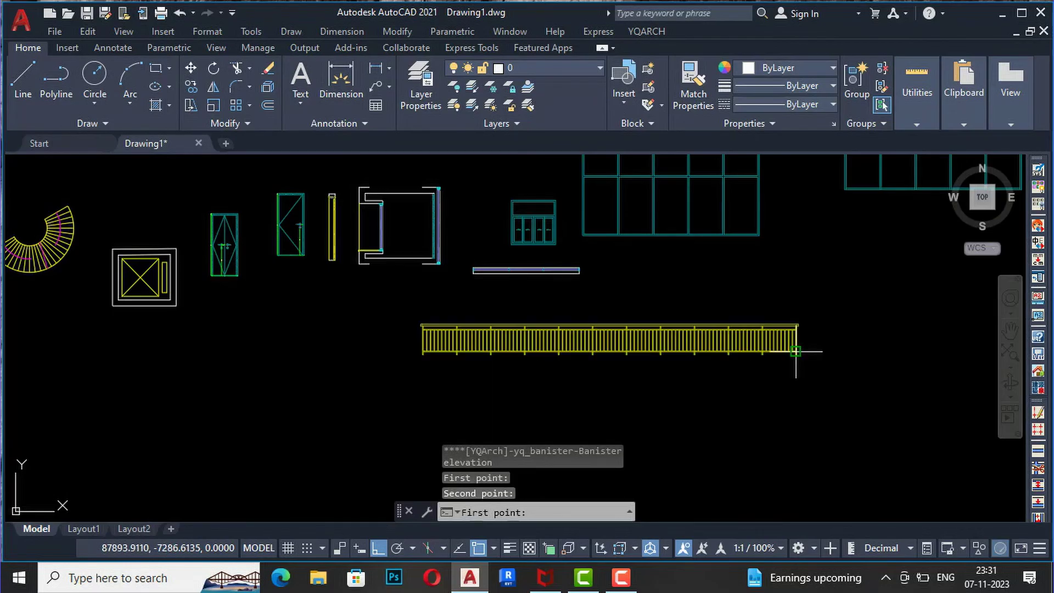
End the banister command and examine the handrail, columns and poles along the banister's full length
scroll(584, 345, up, 2)
scroll(641, 265, up, 5)
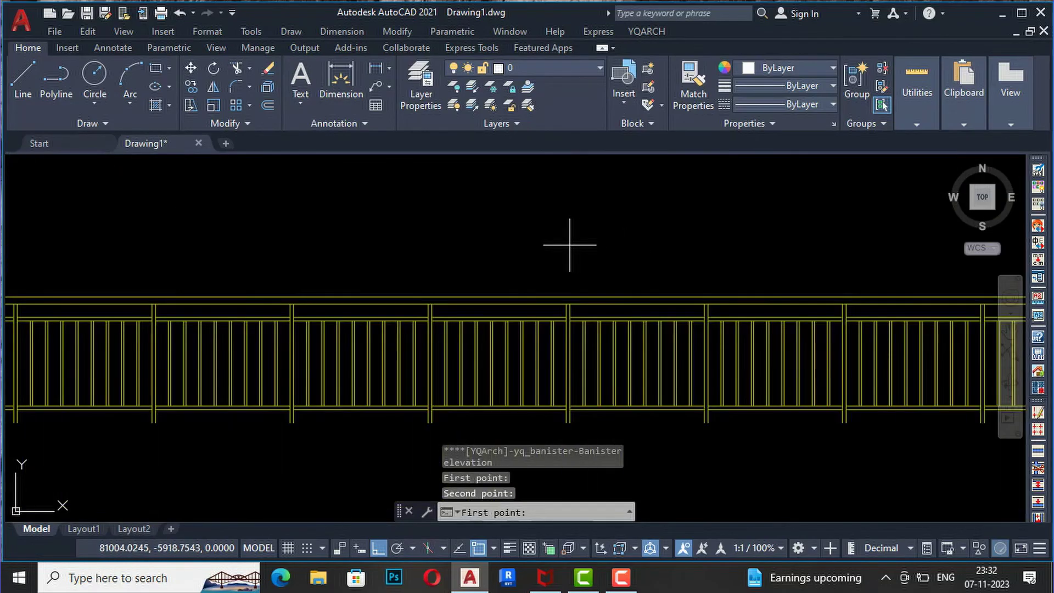
scroll(570, 244, down, 2)
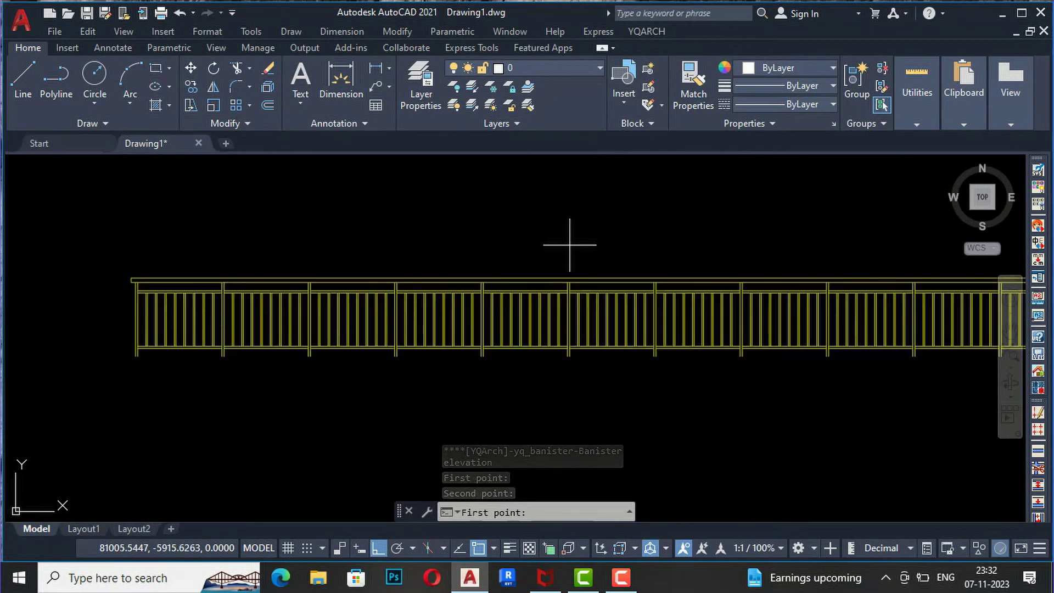
key(Escape)
key(Escape)
scroll(424, 247, down, 2)
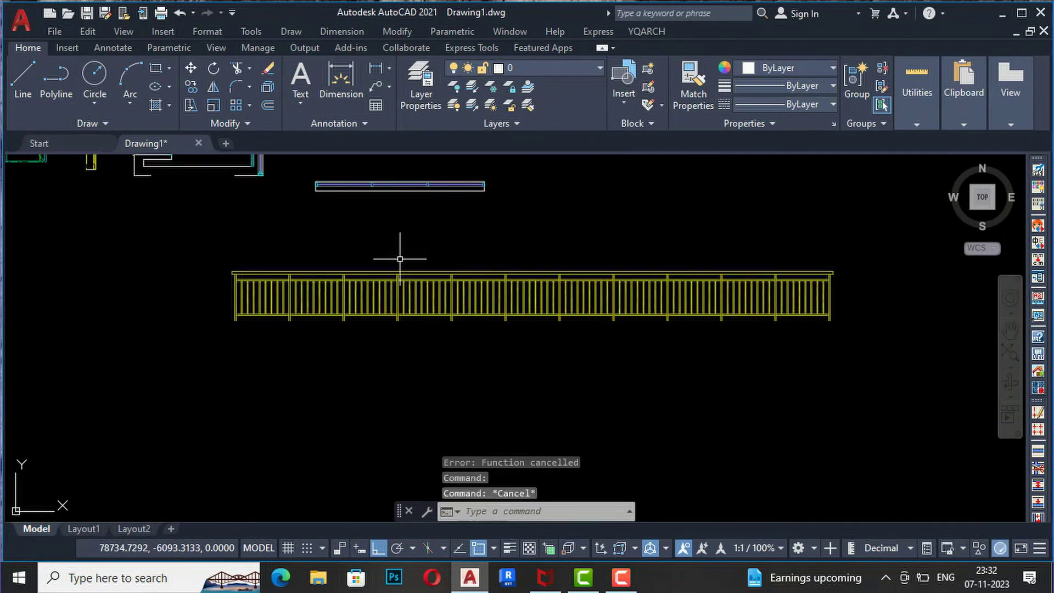
scroll(808, 295, up, 4)
key(Escape)
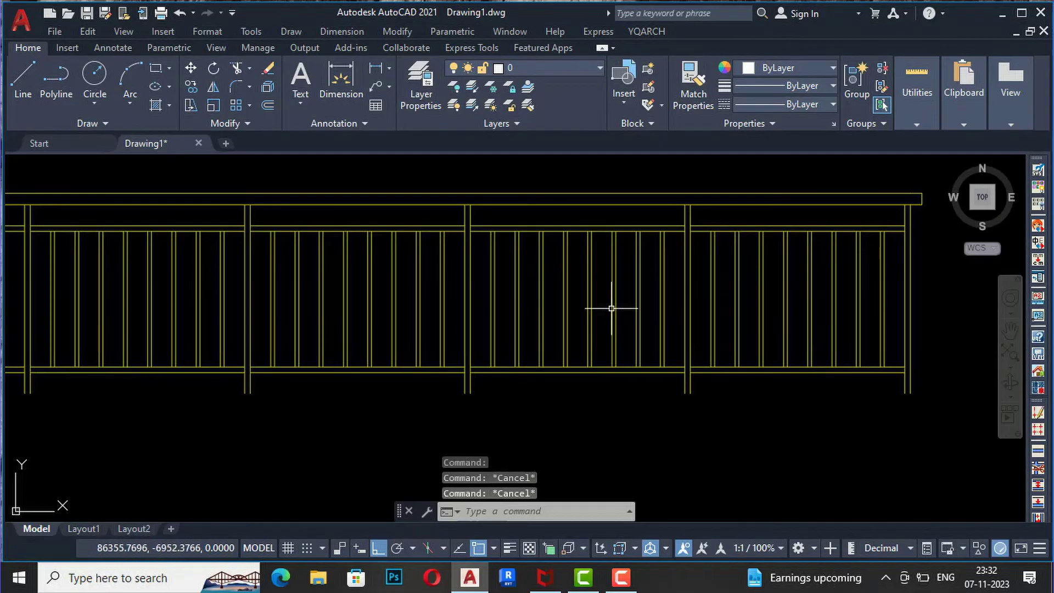
scroll(610, 312, down, 1)
scroll(714, 337, down, 3)
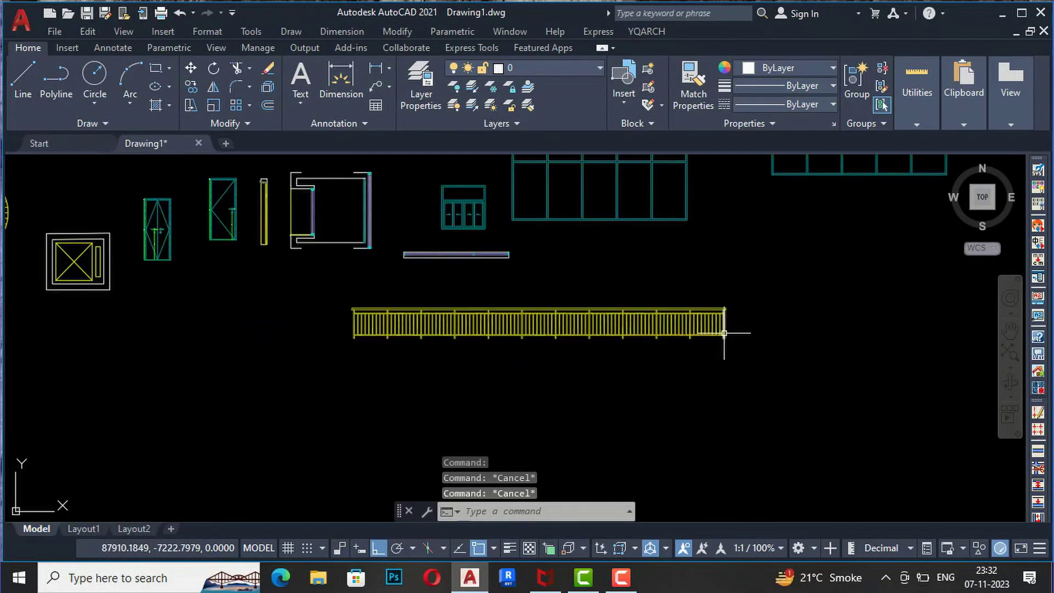
scroll(439, 308, up, 2)
scroll(411, 388, down, 1)
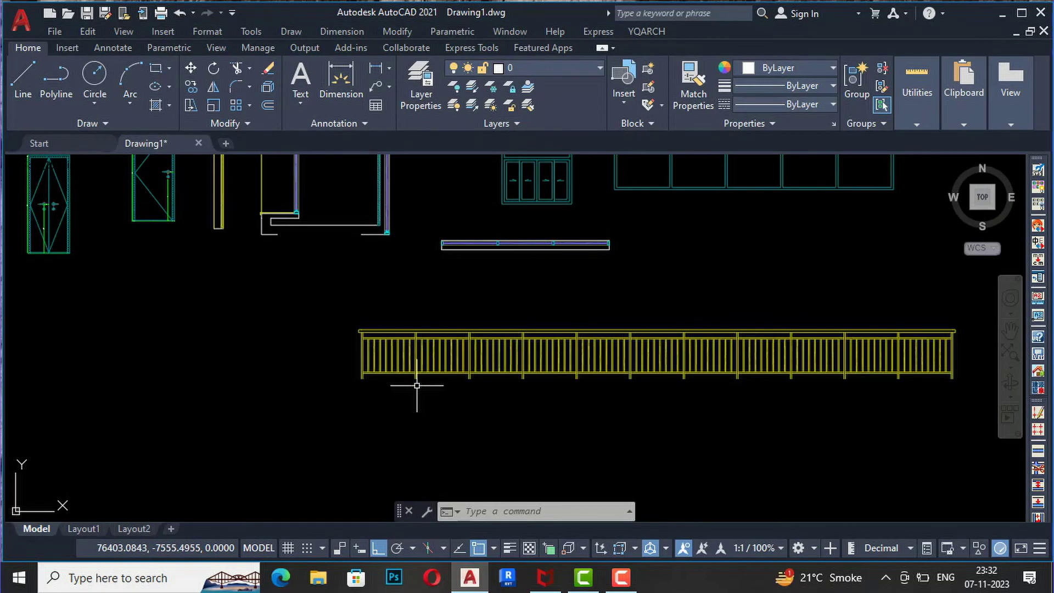
Open the YQArch Section of Staircase settings, try the Single Tread type, and select Double Tread
click(642, 32)
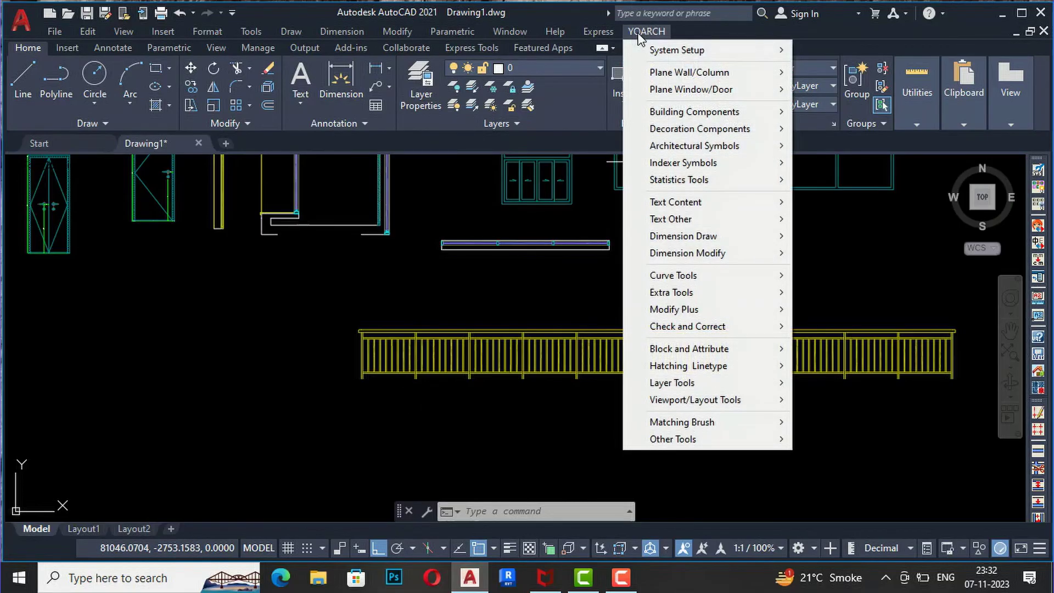
mouse_move(640, 122)
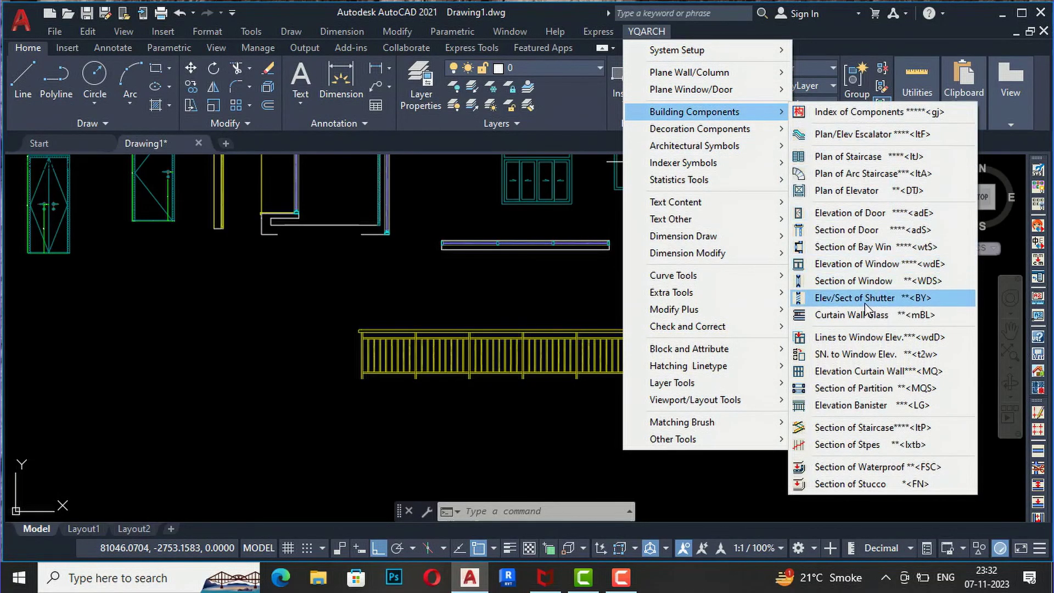
click(863, 428)
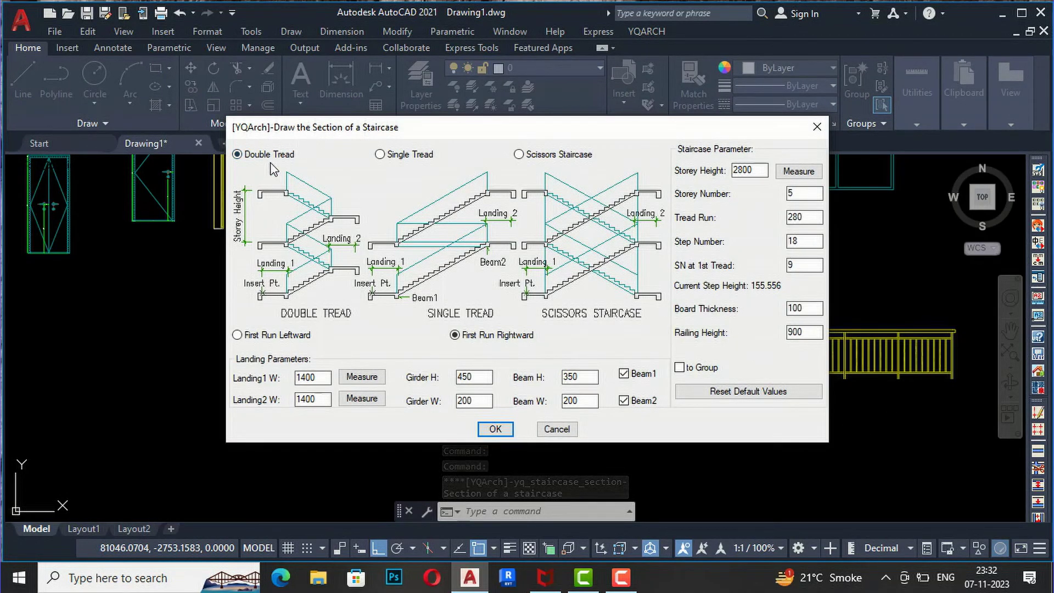
click(403, 159)
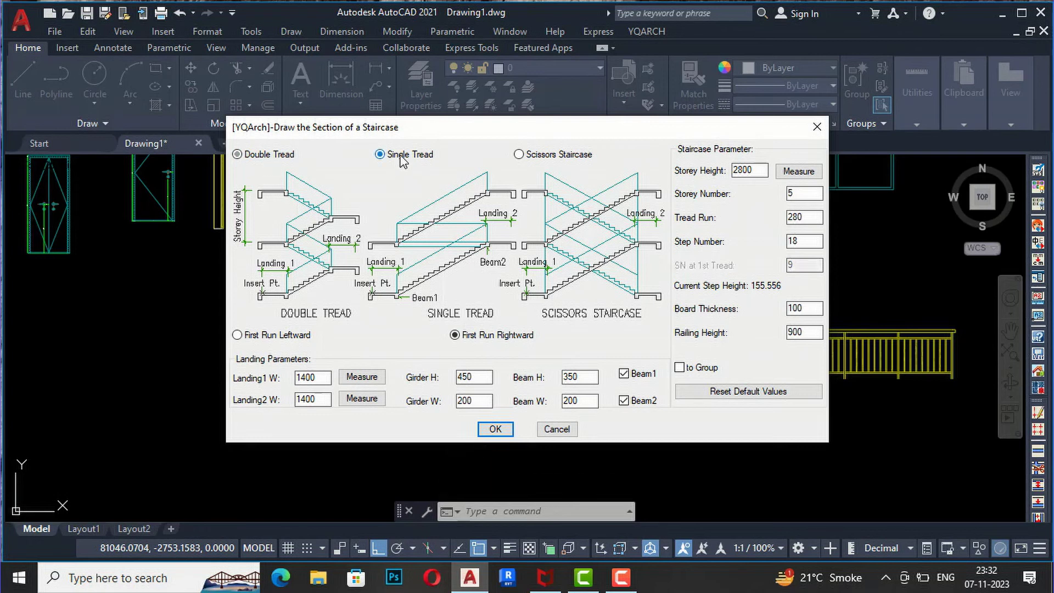
click(240, 159)
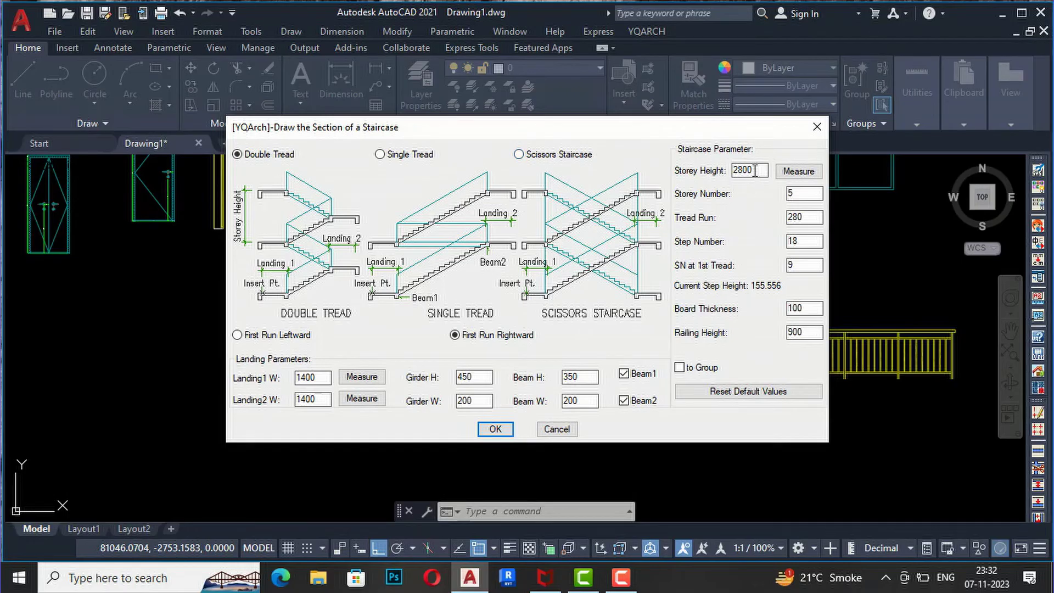
Set the staircase's storey height to 3000, storey number to 4, tread run to 300, step number to 21 and SN at 1st Tread to 10
drag(755, 167, 683, 165)
text(3000)
click(789, 194)
click(792, 191)
text(4)
key(Tab)
text(300)
drag(803, 240, 771, 250)
text(21)
drag(797, 260, 778, 273)
text(10)
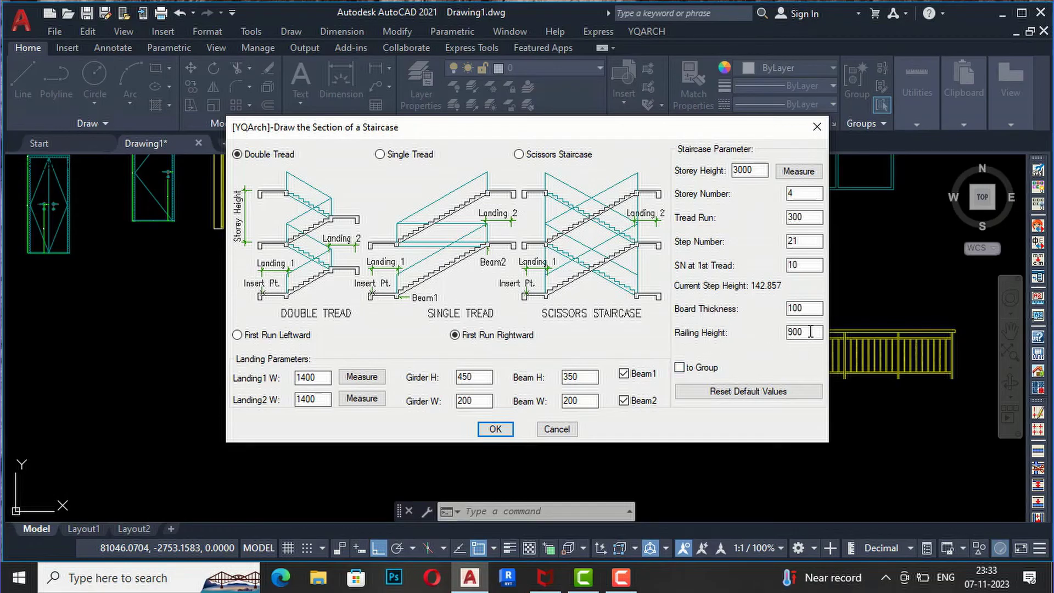
Set the staircase's railing height to 1500 and Landing2 width to 1000, and accept the settings
drag(812, 334, 770, 333)
text(1500)
double_click(326, 399)
text(1000)
click(493, 429)
Place the double tread staircase section to the right of the second curtain wall elevation and inspect it
scroll(492, 427, down, 6)
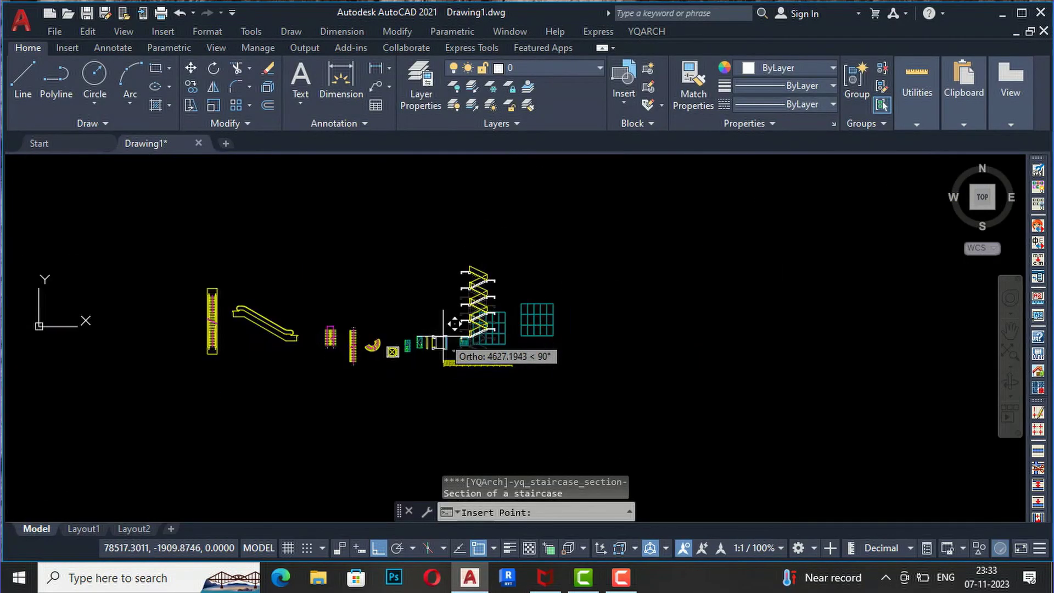
scroll(626, 340, up, 4)
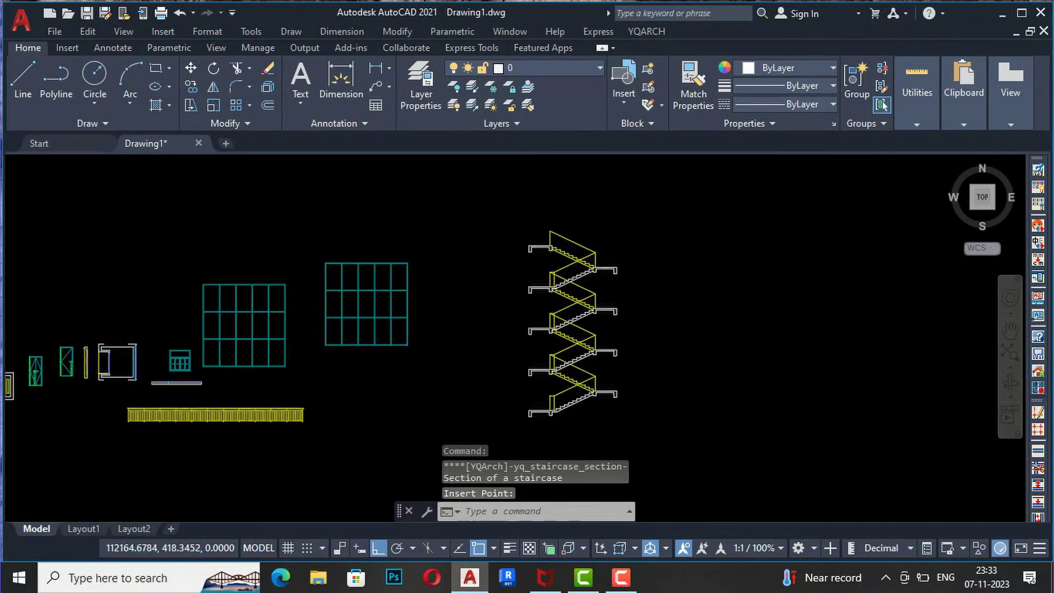
scroll(639, 307, up, 4)
scroll(623, 302, down, 4)
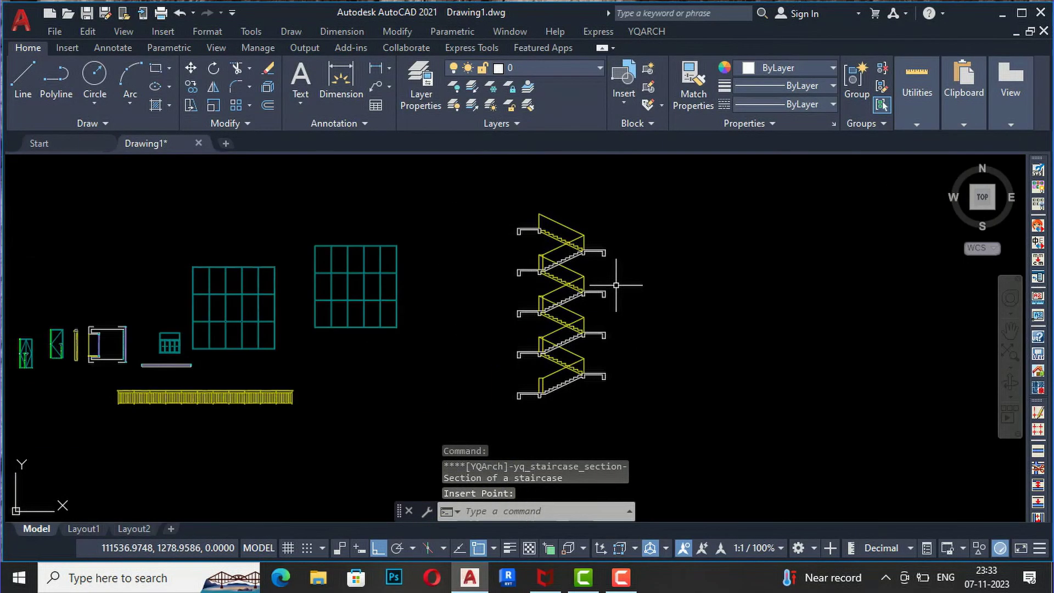
scroll(560, 267, up, 2)
scroll(559, 267, down, 2)
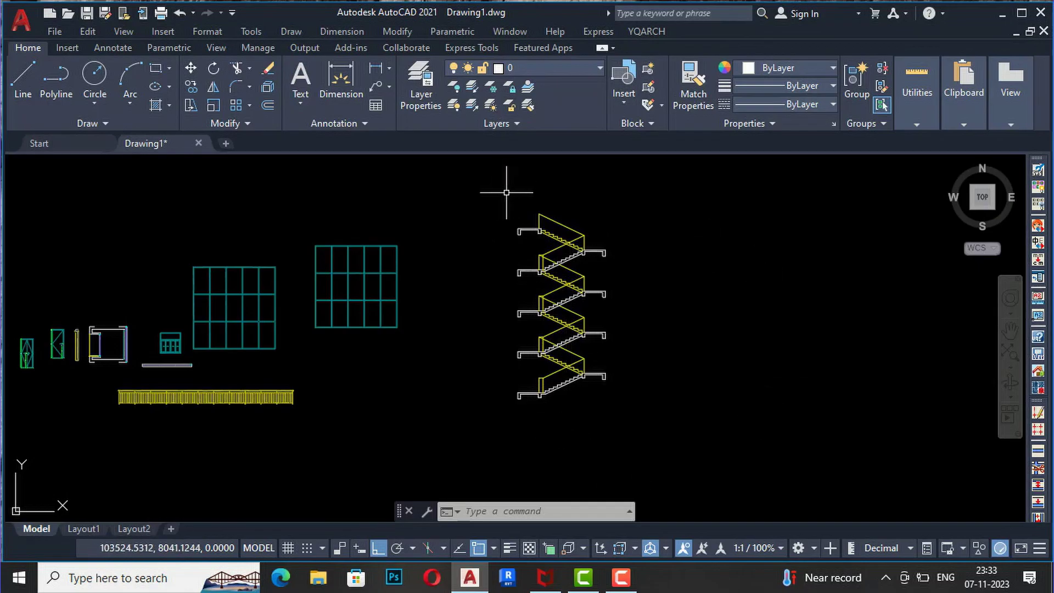
Start the YQArch Section of Waterproof command and set the waterproof thickness to 20 in its settings
click(646, 32)
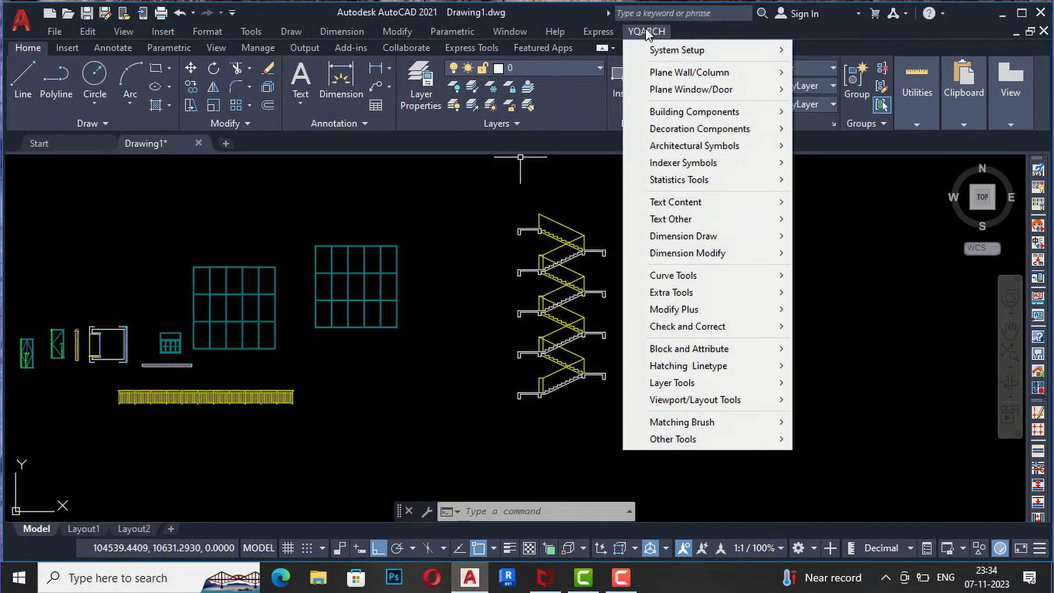
mouse_move(663, 116)
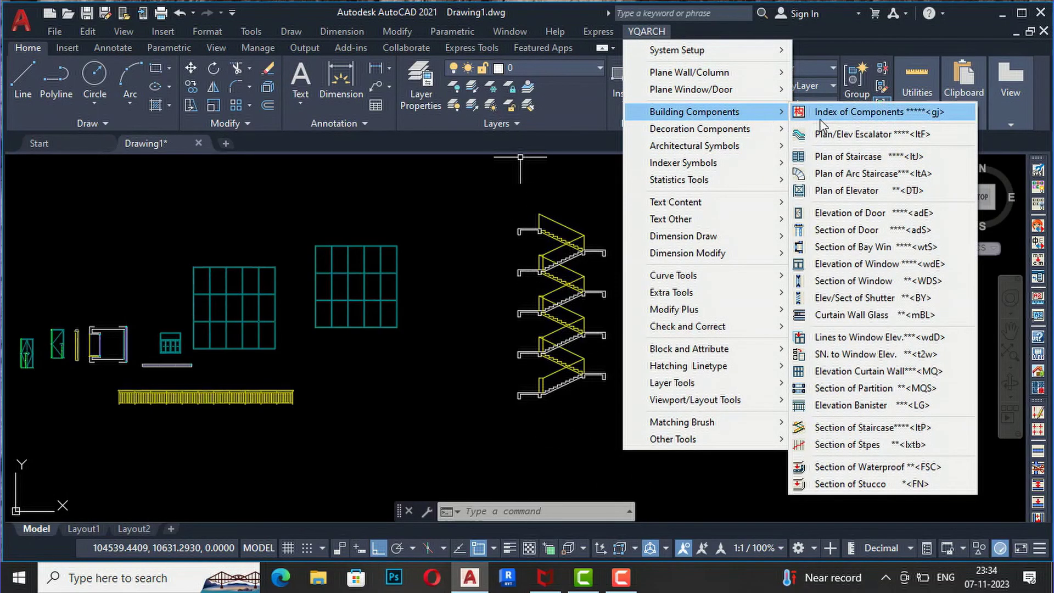
click(834, 468)
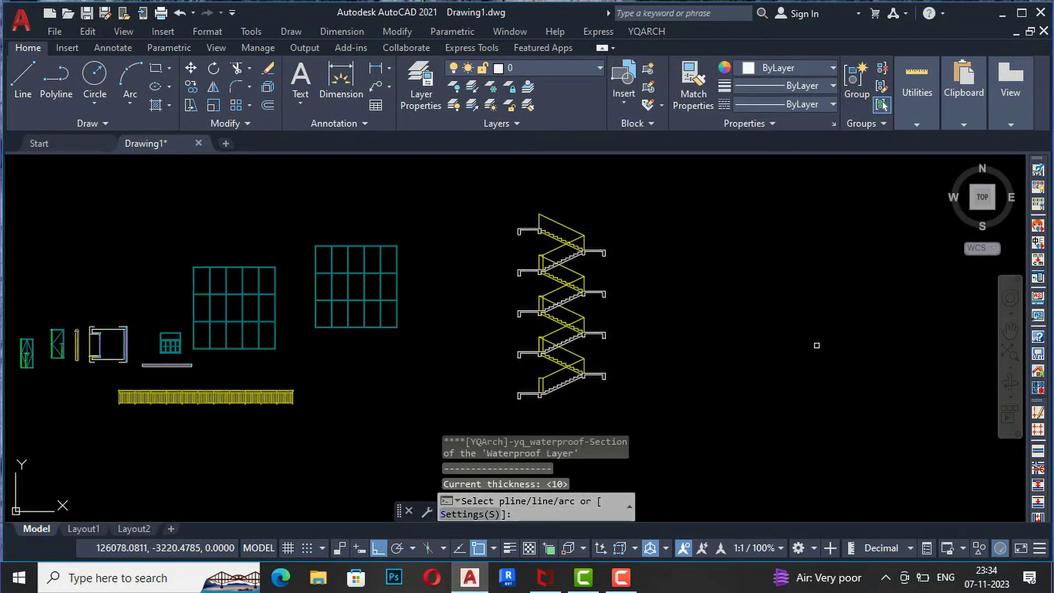
scroll(818, 340, down, 1)
text(s)
key(Return)
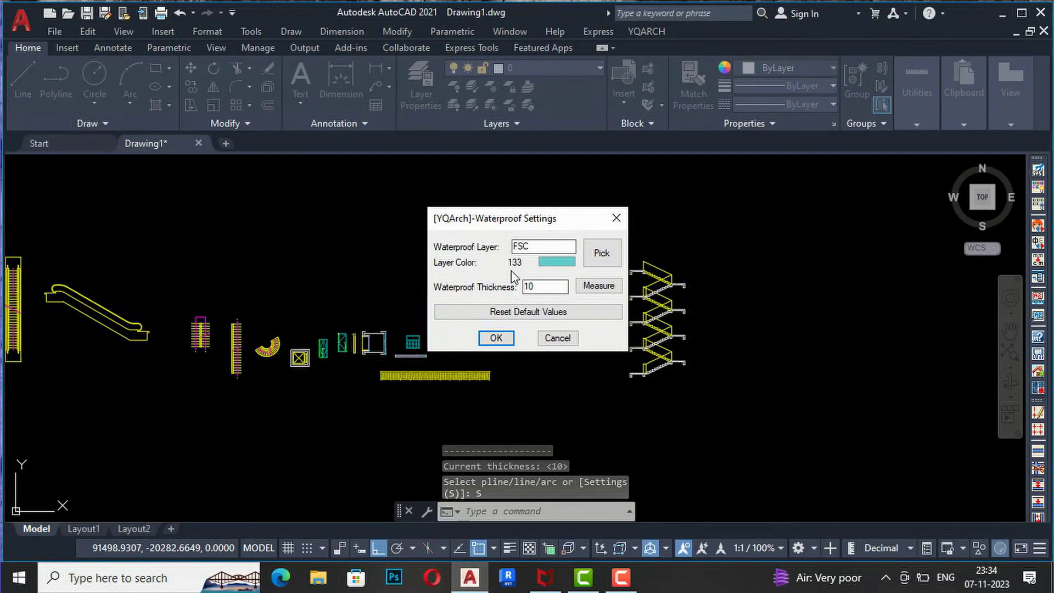
double_click(532, 286)
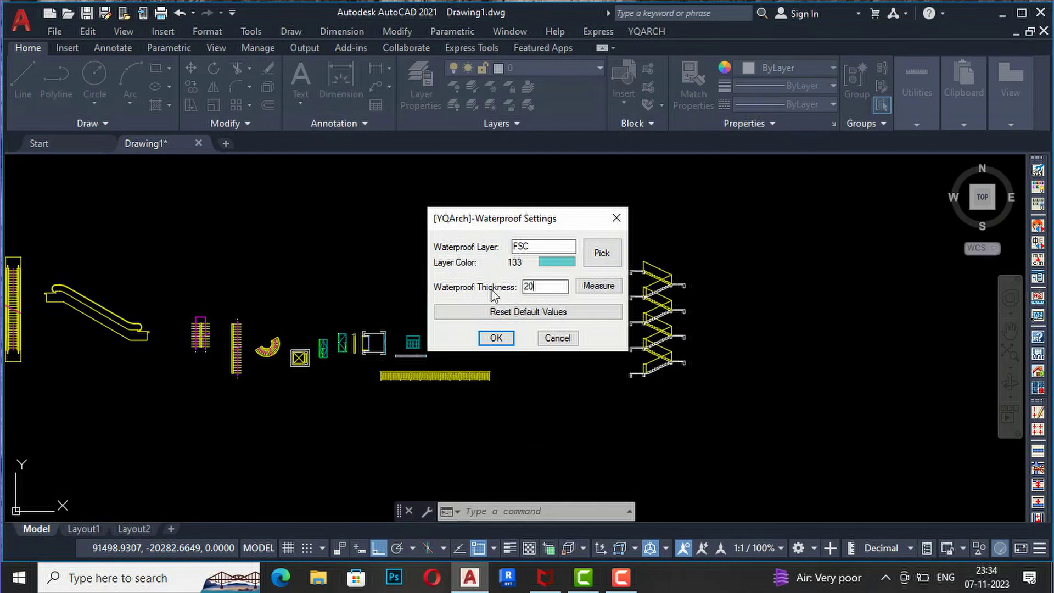
Change the waterproof layer color to index color 50 (yellow) and accept the waterproof settings
click(557, 262)
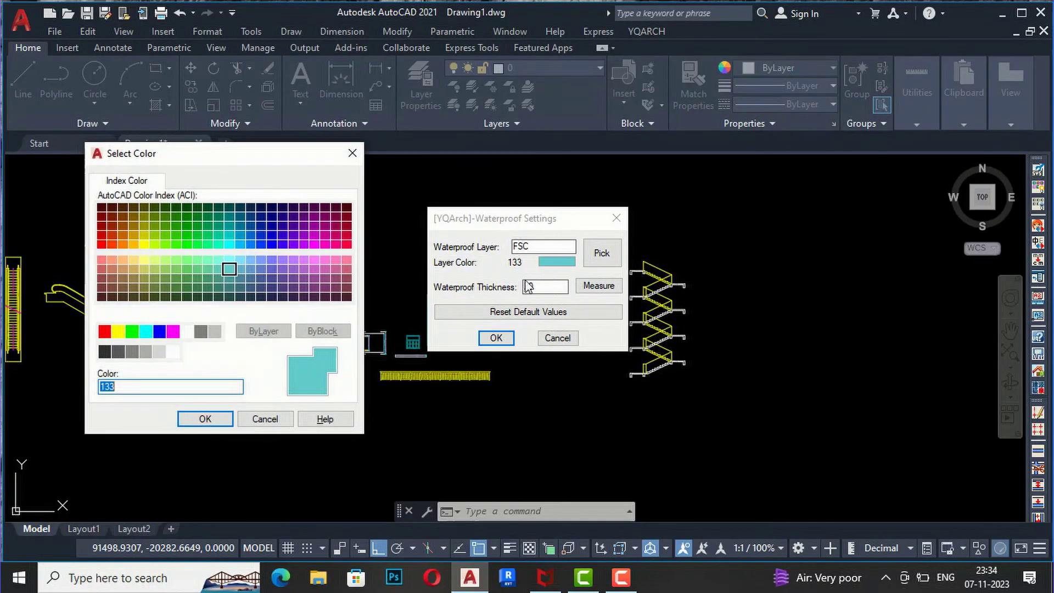
click(147, 249)
click(203, 419)
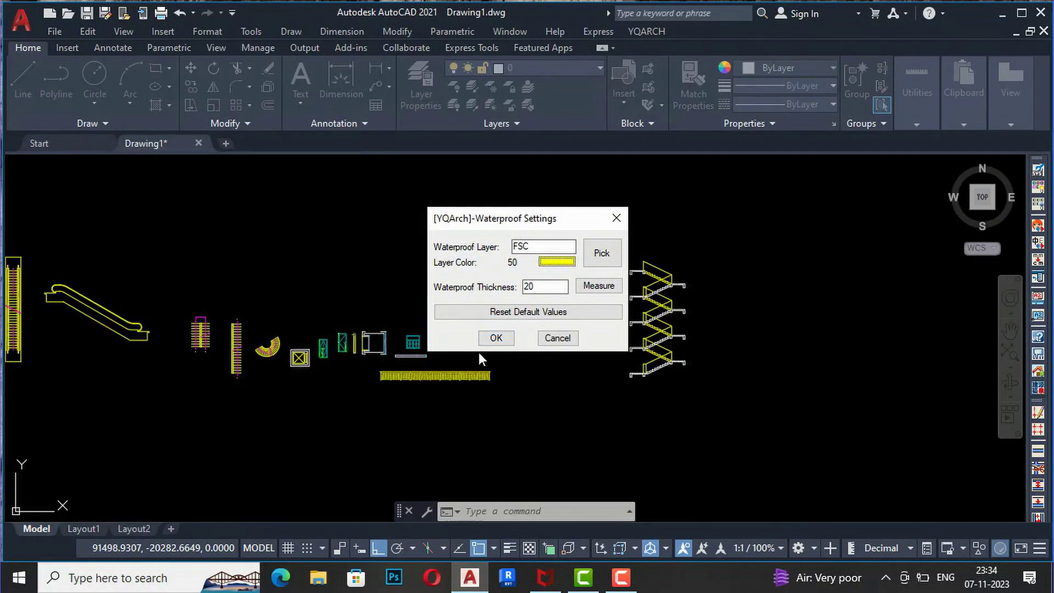
click(495, 338)
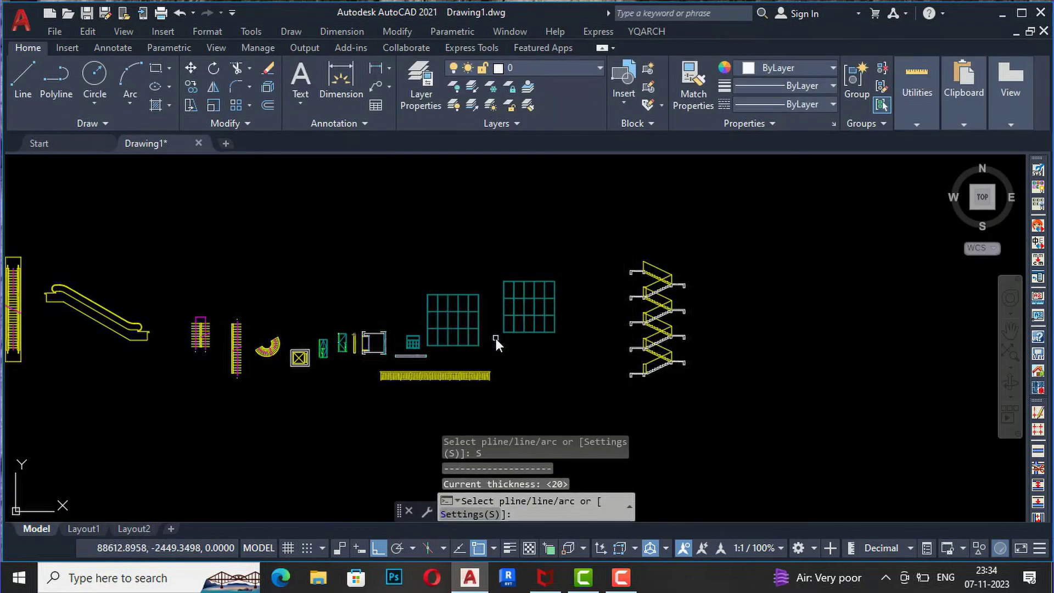
Draw the waterproof layer on the inner side of the bay window section's upper inner horizontal line and the adjoining short vertical edge
scroll(507, 315, up, 4)
scroll(496, 301, down, 2)
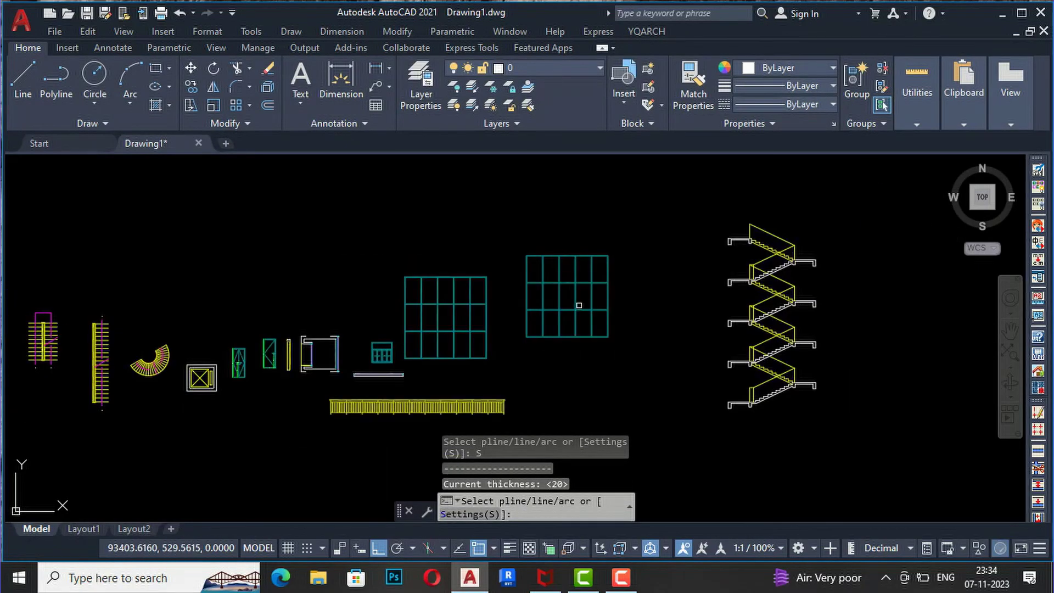
scroll(388, 381, up, 2)
scroll(388, 381, up, 8)
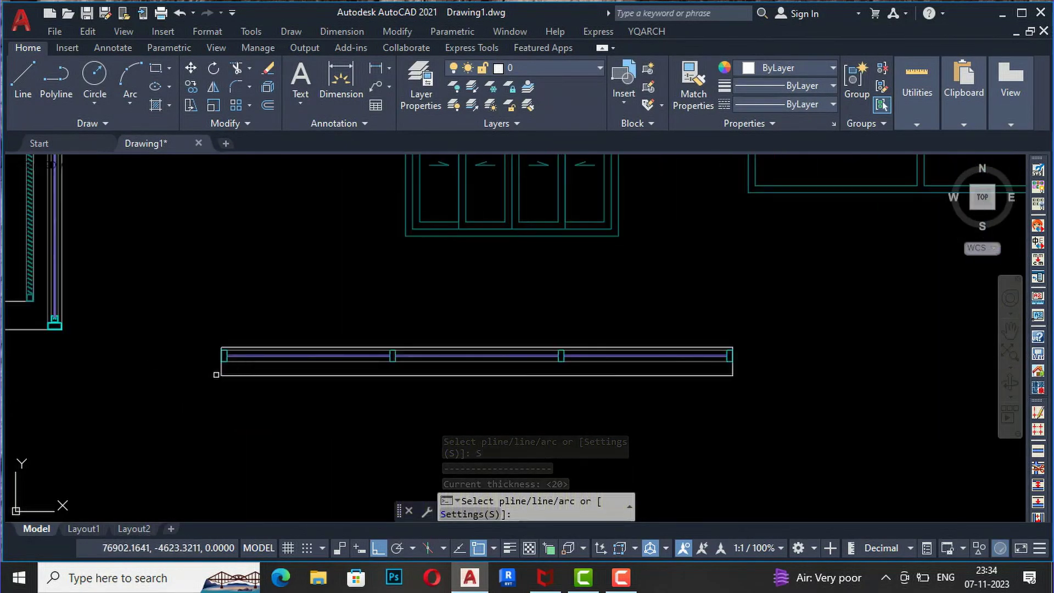
scroll(346, 327, down, 4)
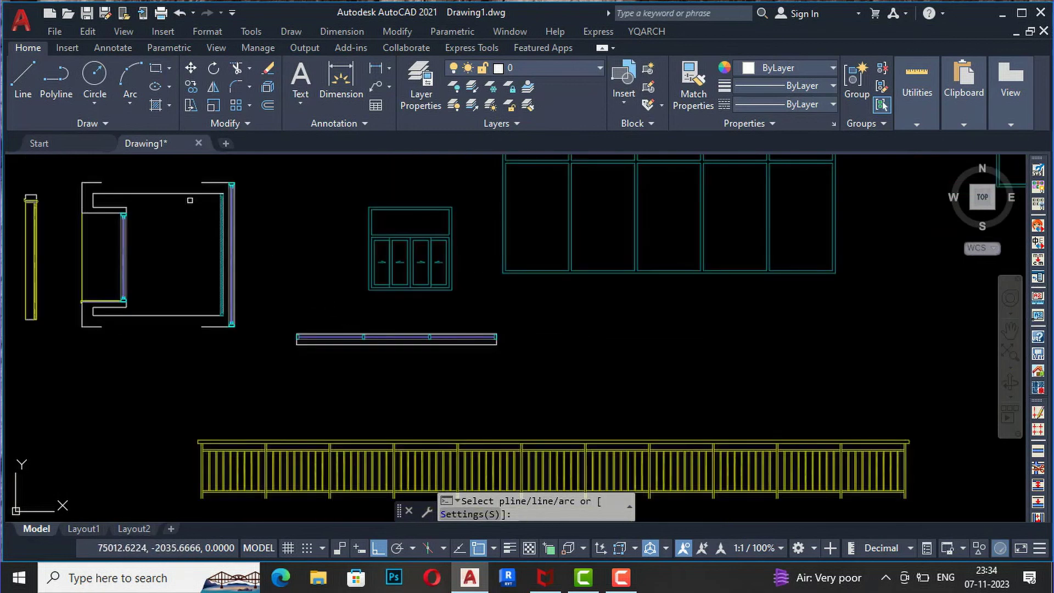
click(190, 192)
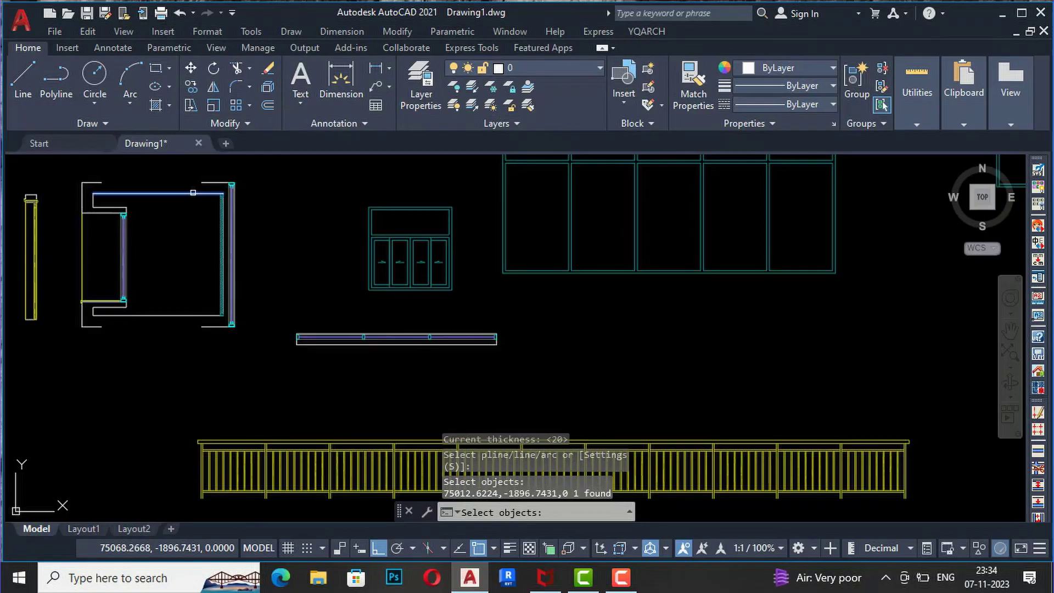
click(193, 192)
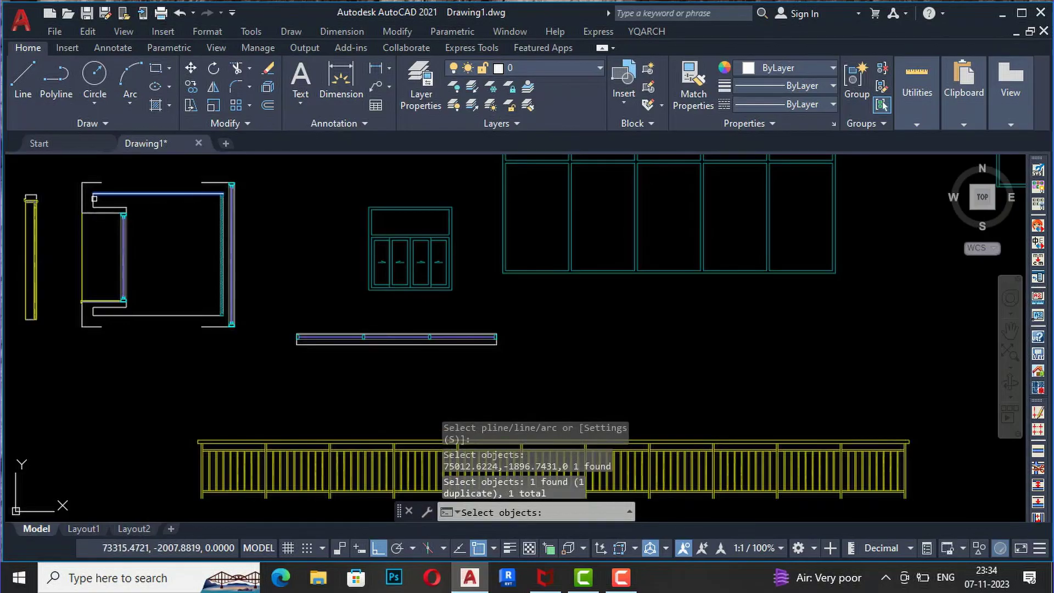
click(93, 200)
key(Return)
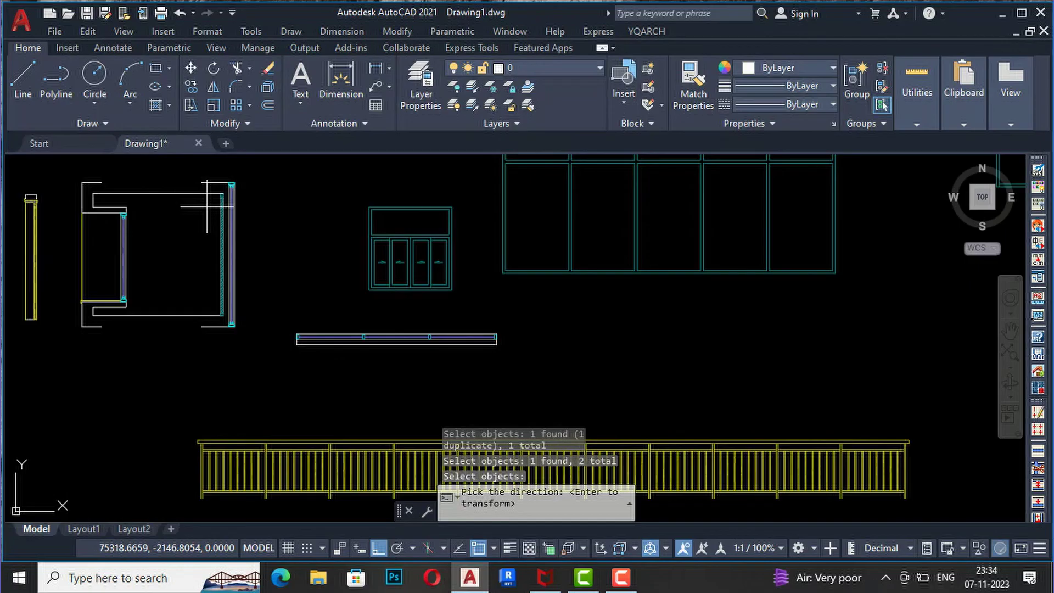
scroll(117, 196, up, 2)
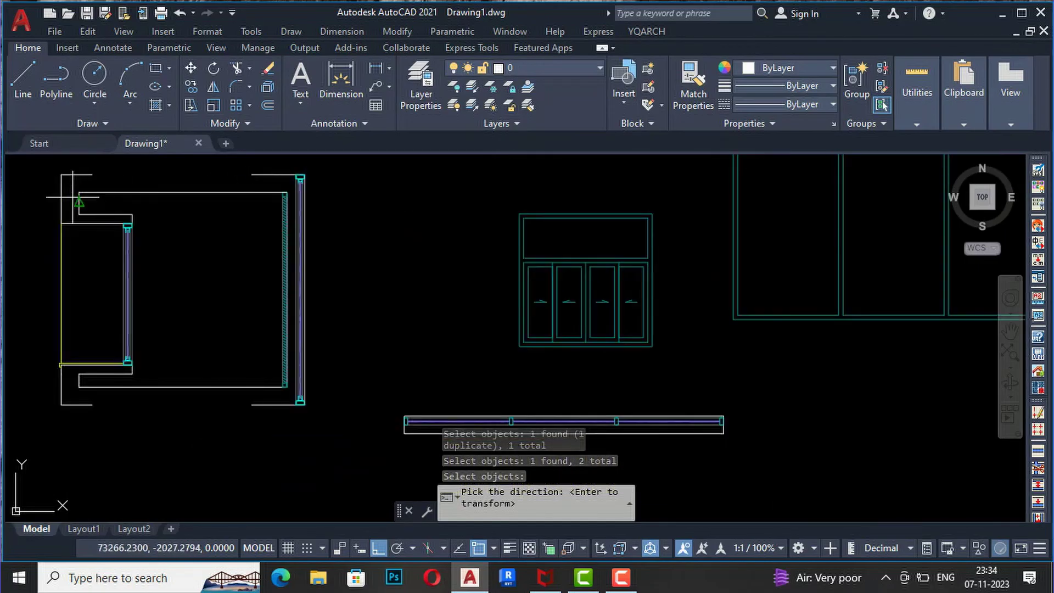
click(80, 192)
Examine the waterproof layer from its rounded corner along the upper line to the end at the shutter
scroll(139, 183, up, 4)
scroll(139, 184, up, 2)
scroll(488, 228, up, 2)
scroll(671, 224, down, 4)
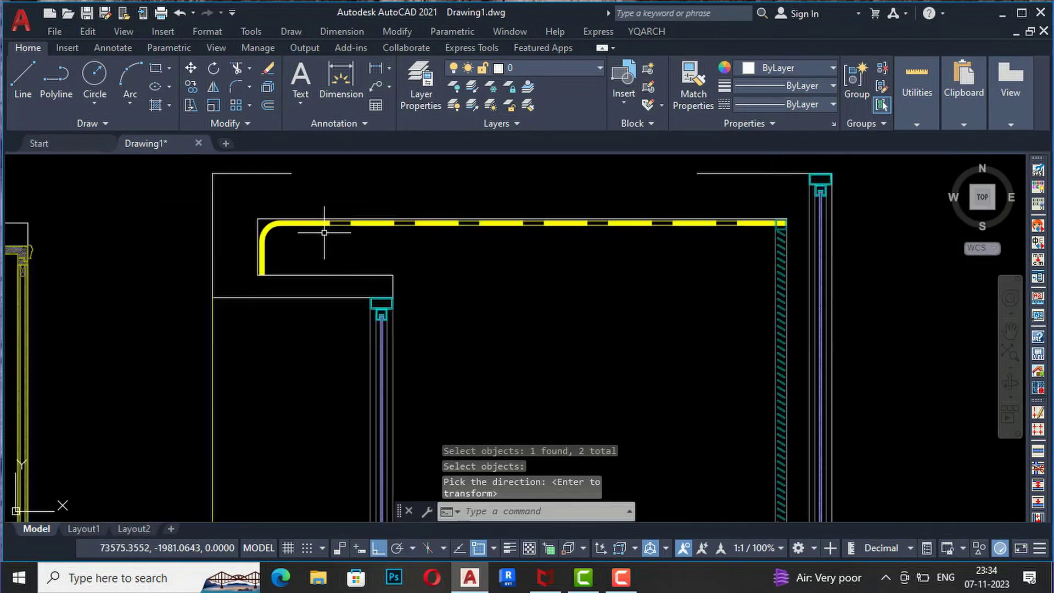
scroll(242, 220, up, 3)
scroll(242, 218, down, 2)
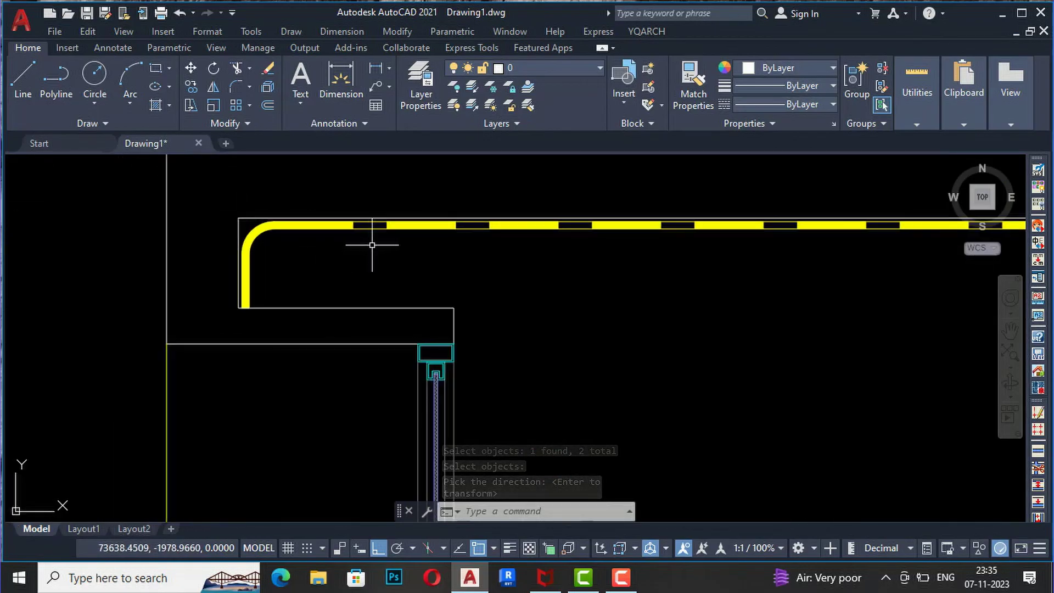
scroll(372, 245, down, 2)
scroll(447, 229, down, 1)
scroll(635, 229, up, 3)
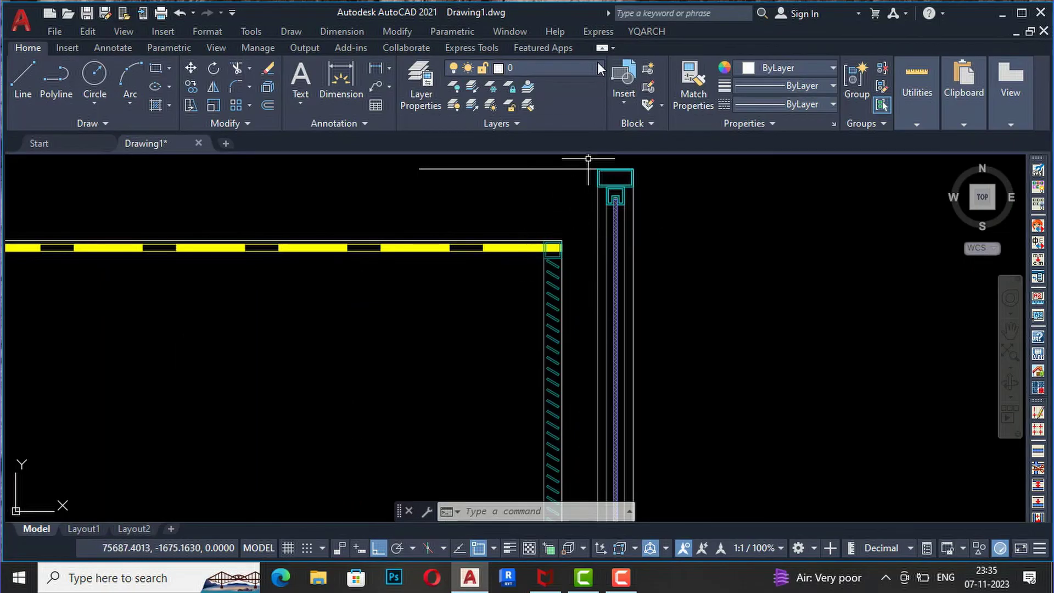
click(646, 32)
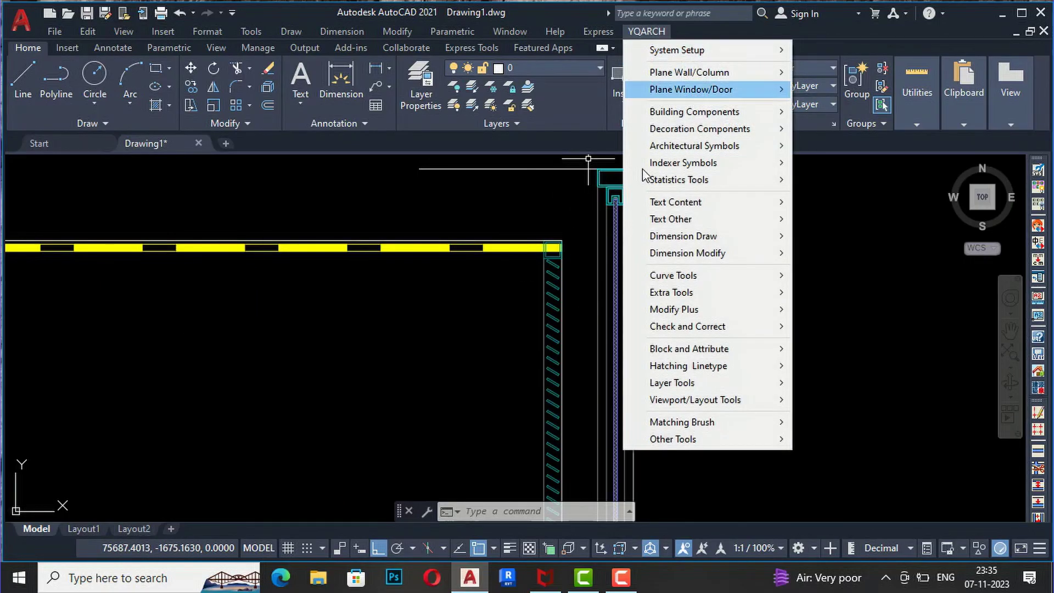
mouse_move(691, 113)
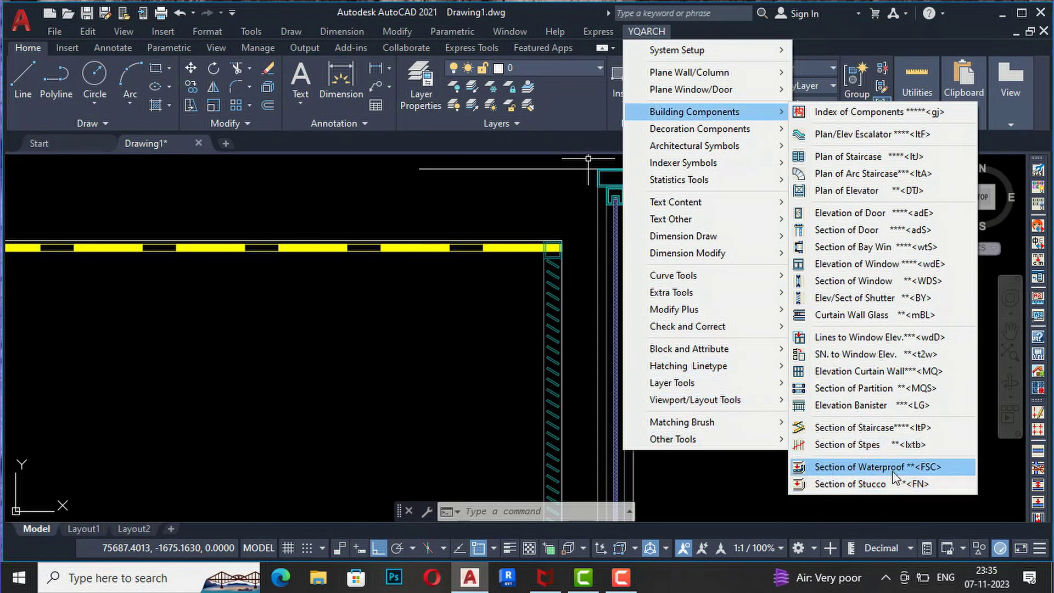
mouse_move(708, 113)
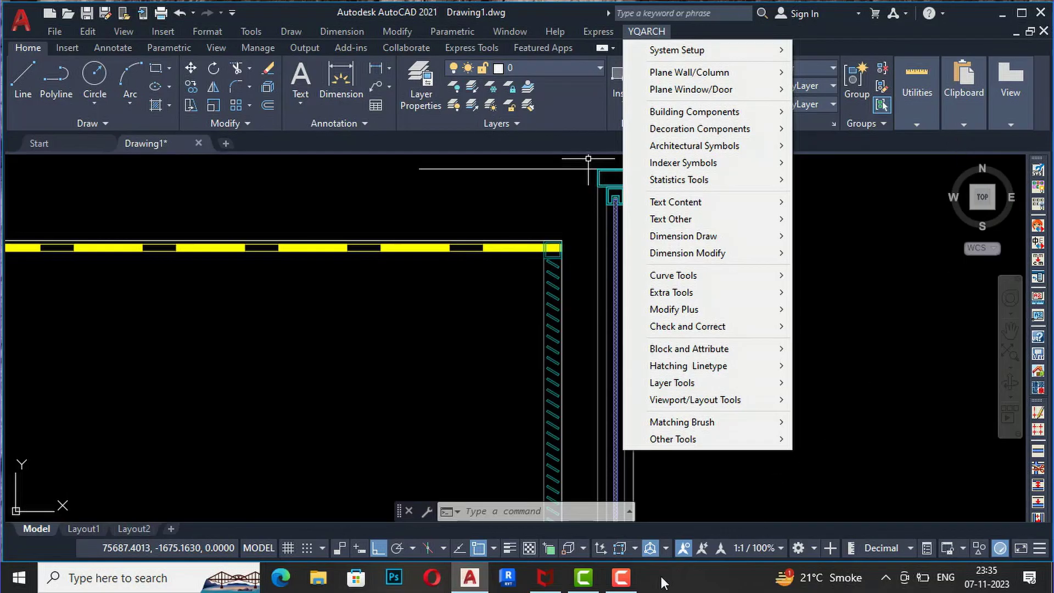
click(621, 578)
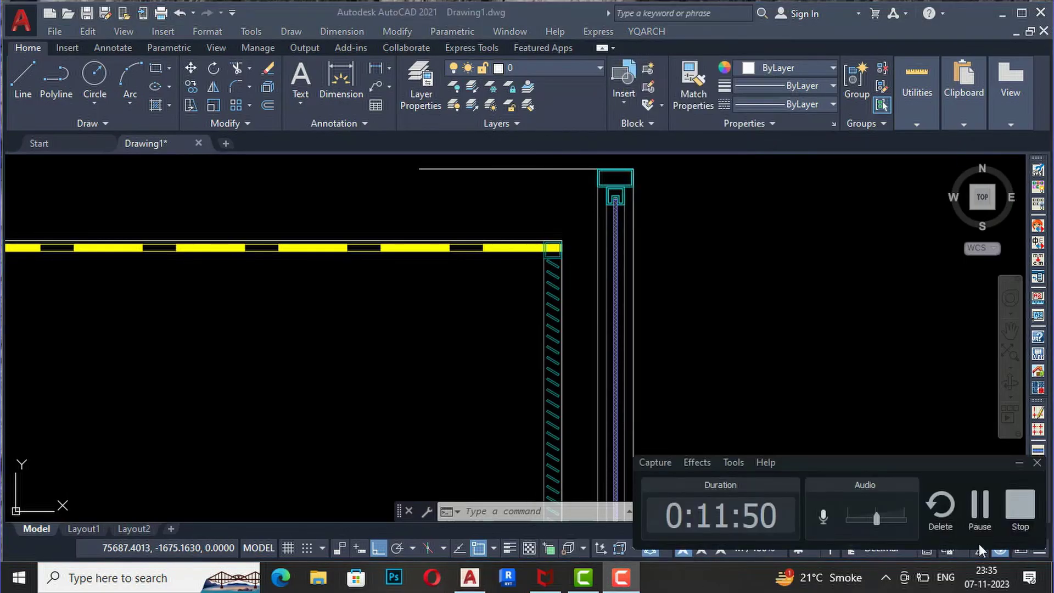